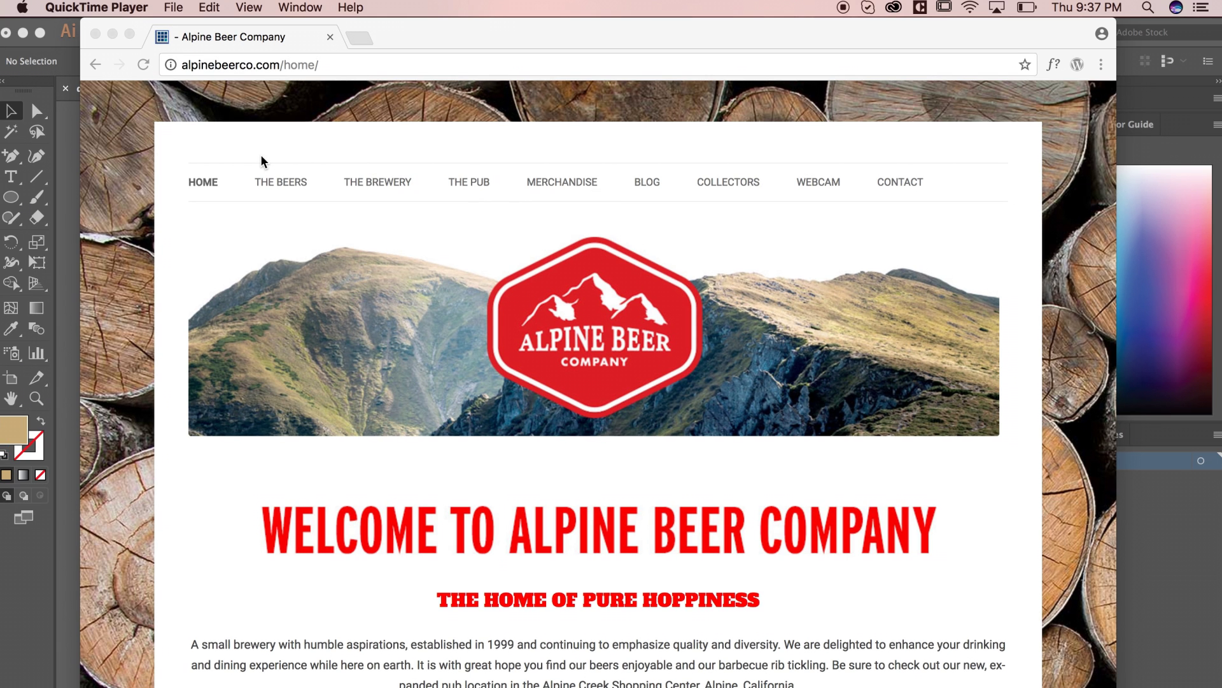
# Bring up the Alpine Beer Company homepage in Chrome to review its red mountain logo.
pyautogui.click(290, 157)
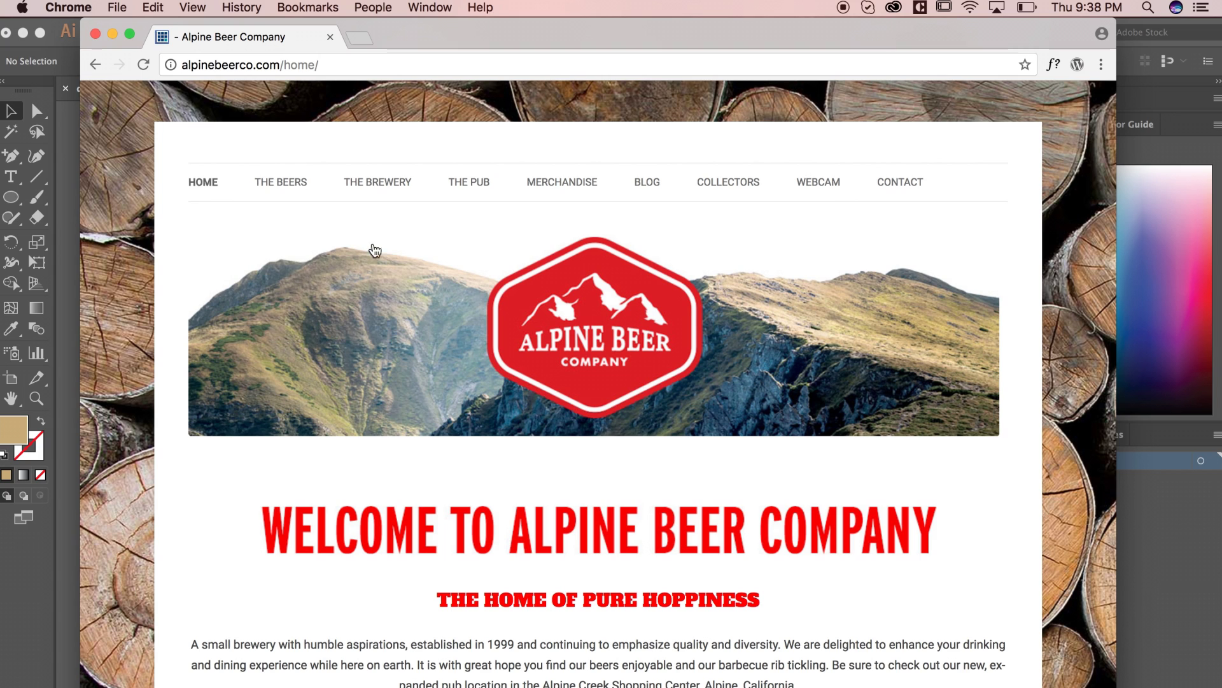
# Back in Illustrator, pan across the forest-road photo and brewery logo references.
pyautogui.click(67, 191)
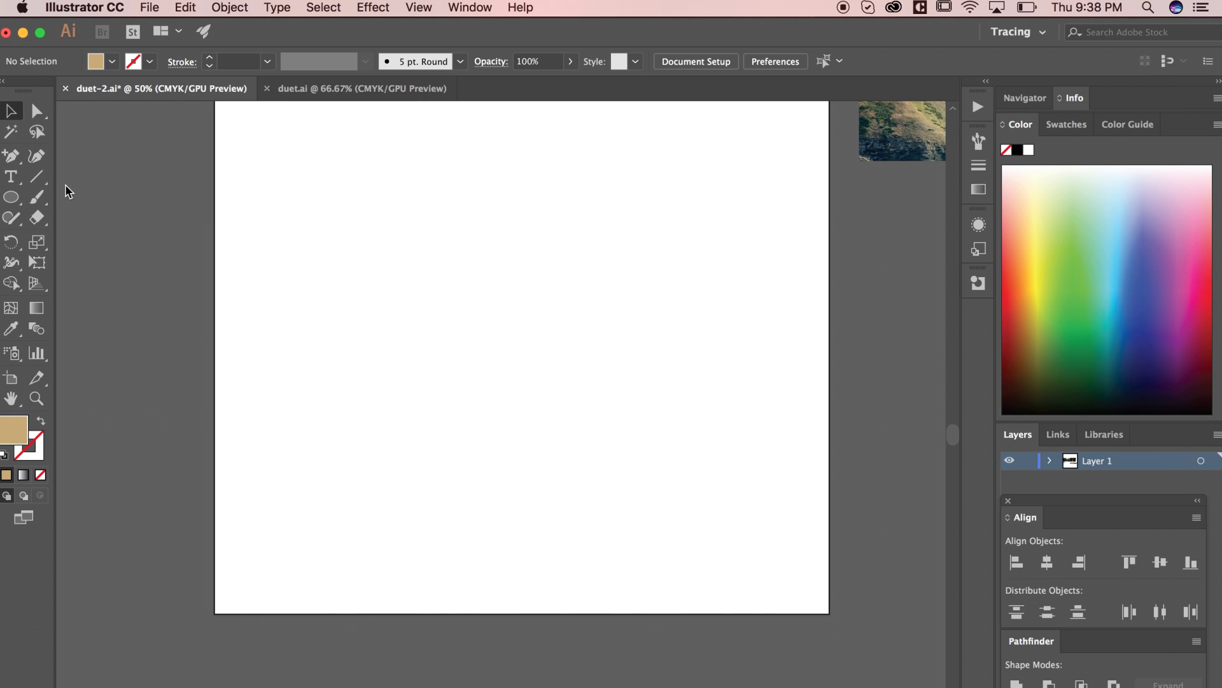
pyautogui.scroll(10, 401, 304)
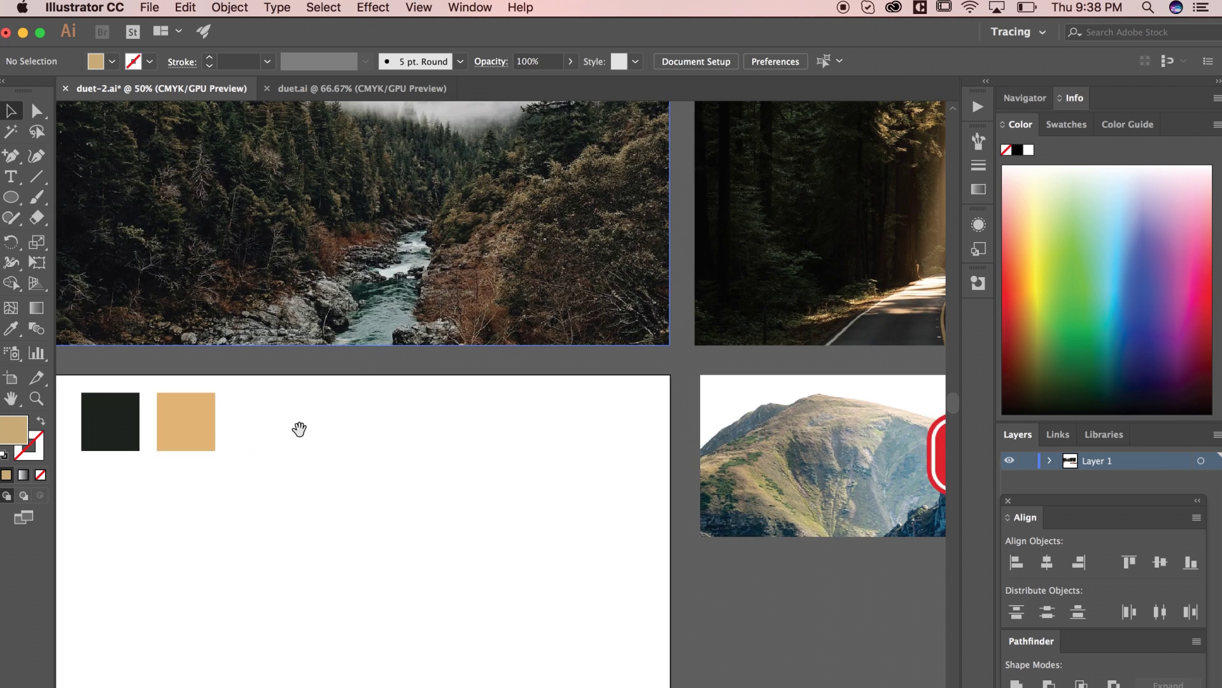
pyautogui.moveTo(300, 429); pyautogui.dragTo(262, 480)
pyautogui.moveTo(480, 308); pyautogui.dragTo(369, 268)
pyautogui.scroll(3, 415, 273)
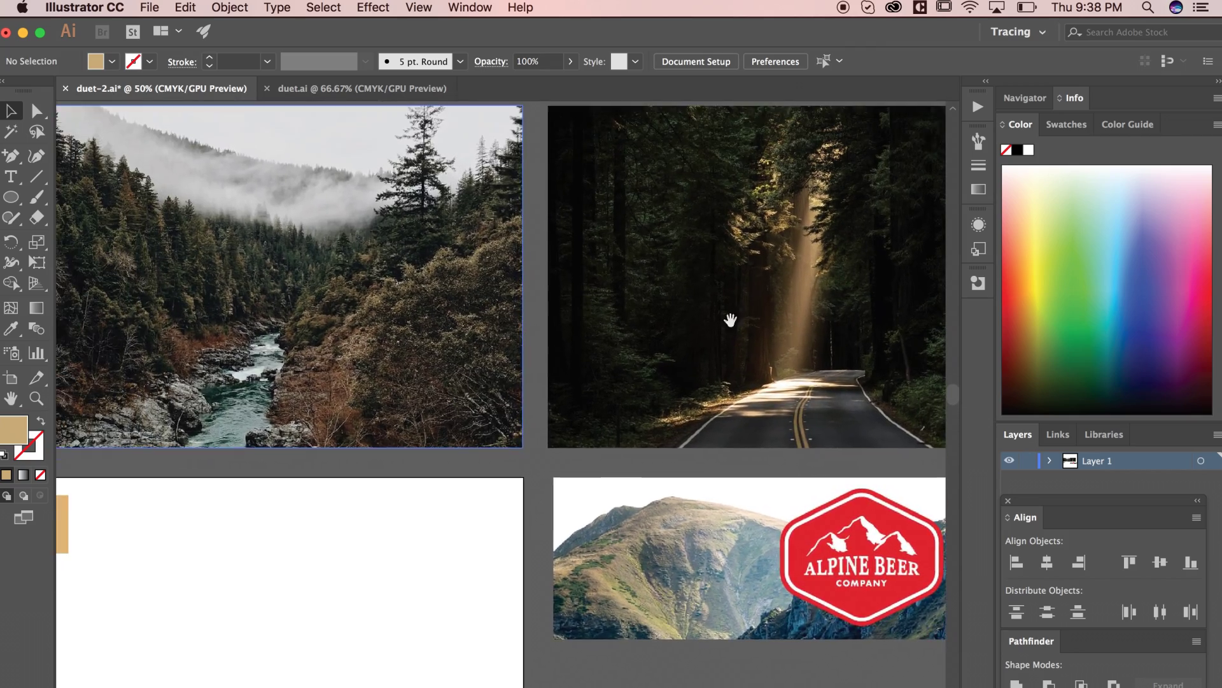
pyautogui.hscroll(-5, 445, 349)
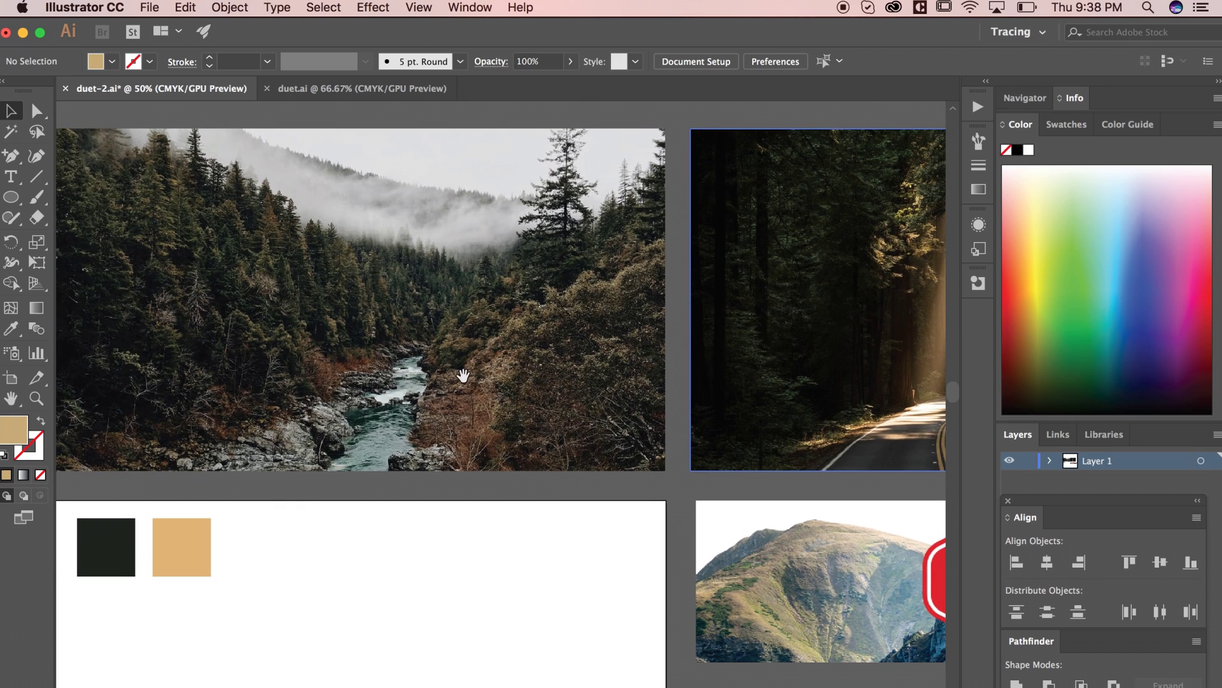
pyautogui.scroll(-4, 444, 282)
pyautogui.hscroll(10, 444, 282)
pyautogui.scroll(-2, 444, 282)
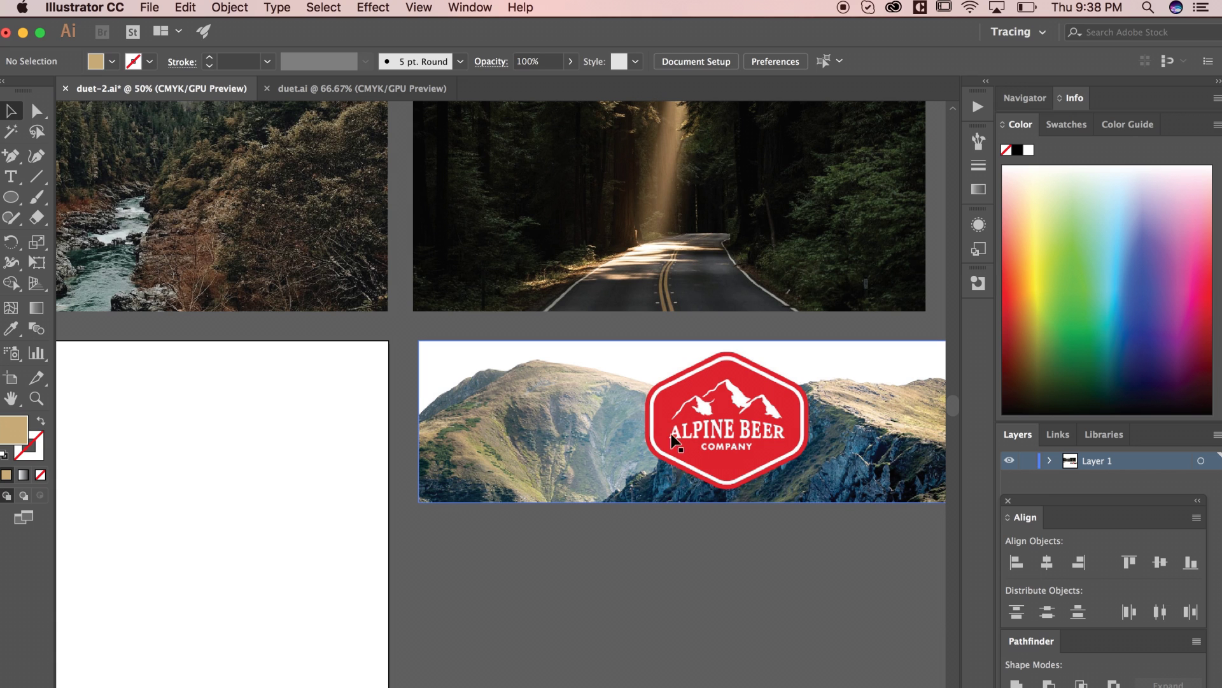
# Pan to the river photo and swatch artboard and select the dark green swatch square.
pyautogui.press('super+equal')
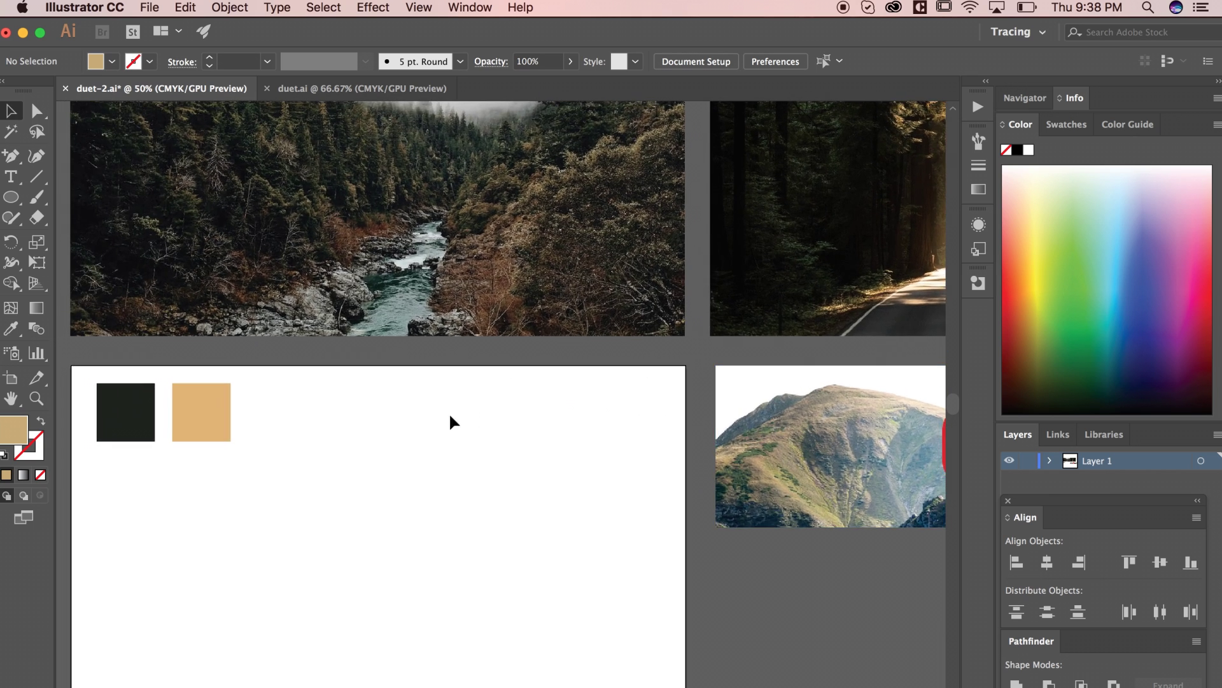
pyautogui.moveTo(450, 420); pyautogui.dragTo(528, 496)
pyautogui.hscroll(5, 128, 567)
pyautogui.scroll(2, 128, 567)
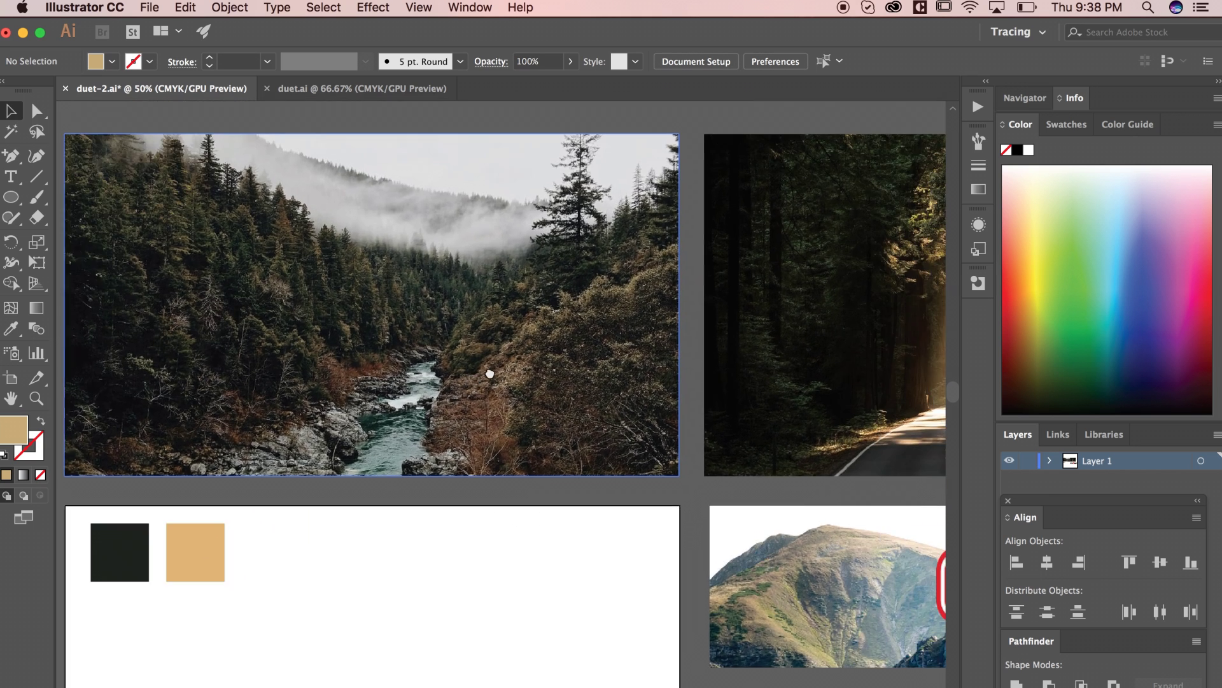
pyautogui.click(128, 567)
pyautogui.hscroll(5, 308, 529)
pyautogui.scroll(1, 308, 529)
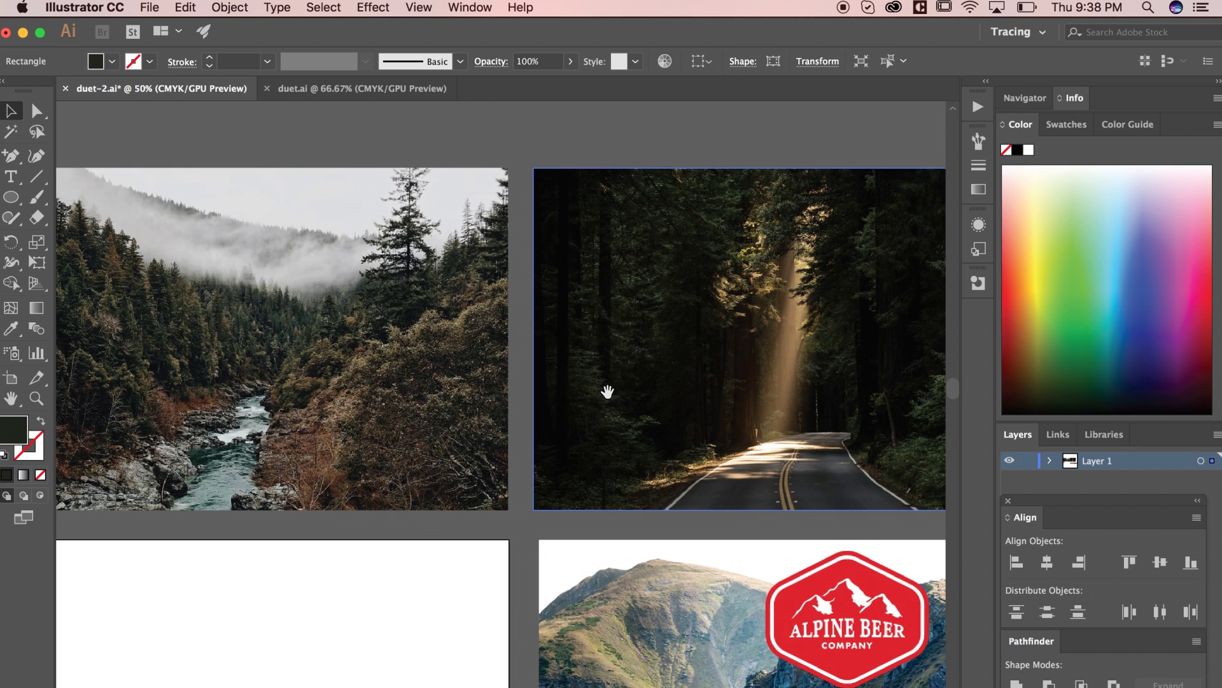
pyautogui.press('super+equal')
pyautogui.scroll(-3, 666, 423)
pyautogui.scroll(-3, 583, 434)
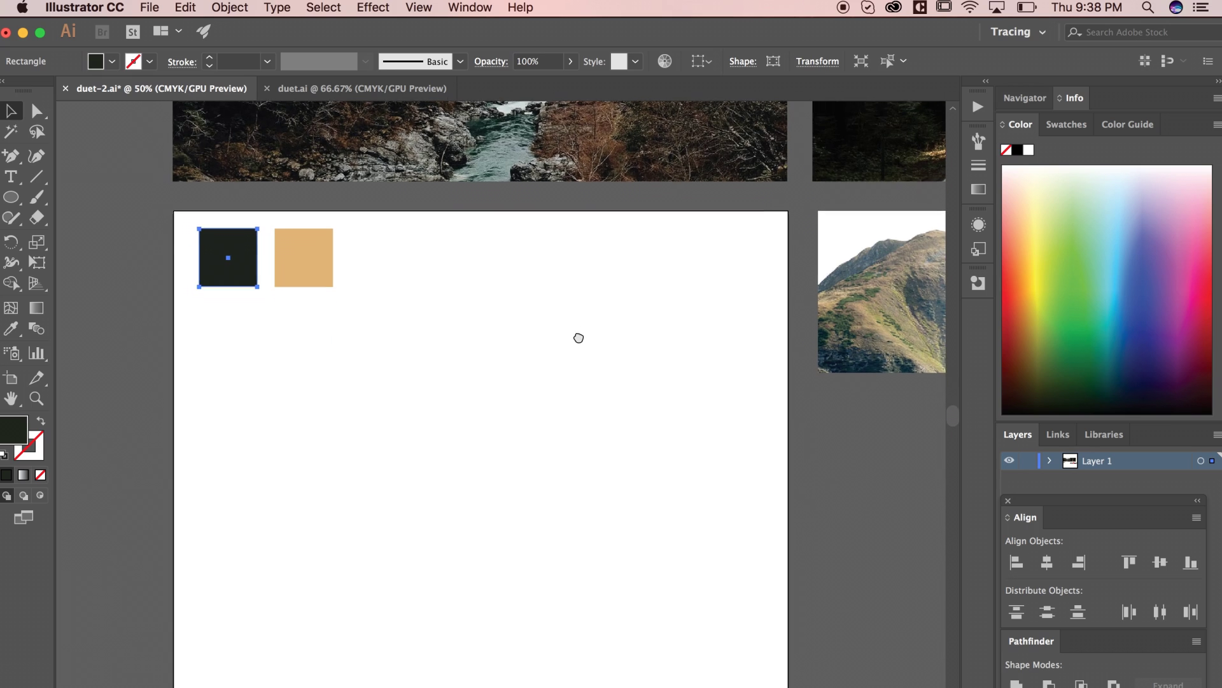
# Draw a large dark circle from its centre with the Ellipse tool.
pyautogui.click(496, 346)
pyautogui.click(9, 202)
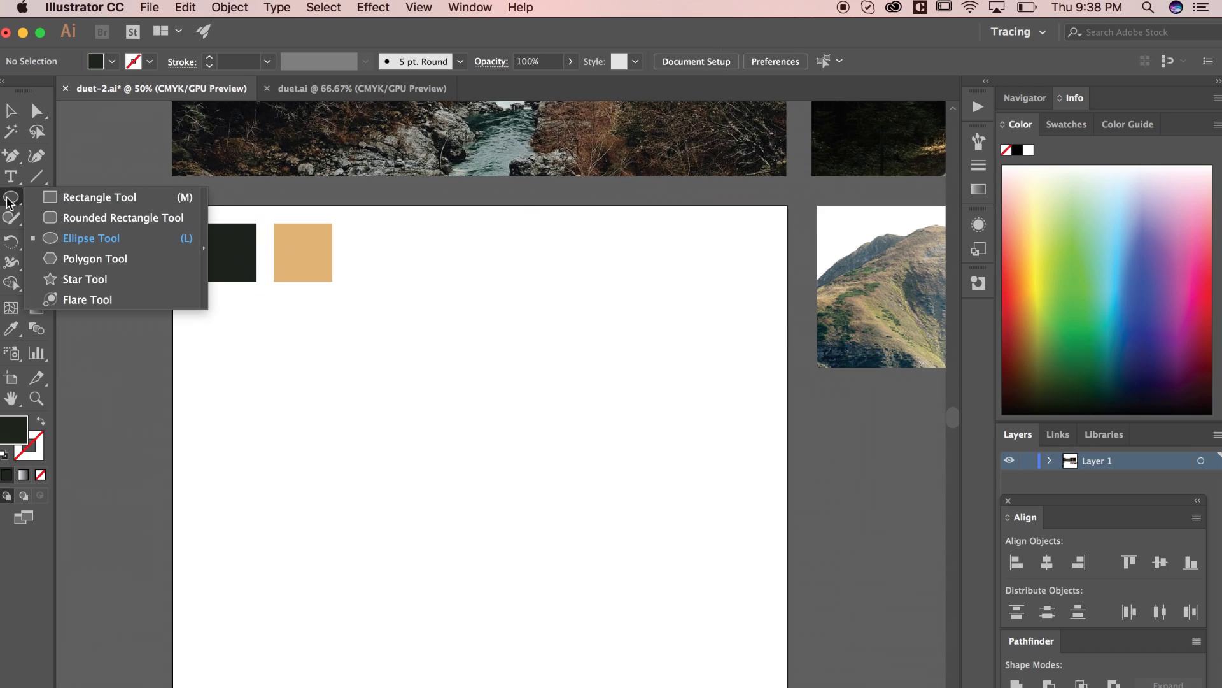
pyautogui.click(52, 238)
pyautogui.scroll(-3, 409, 295)
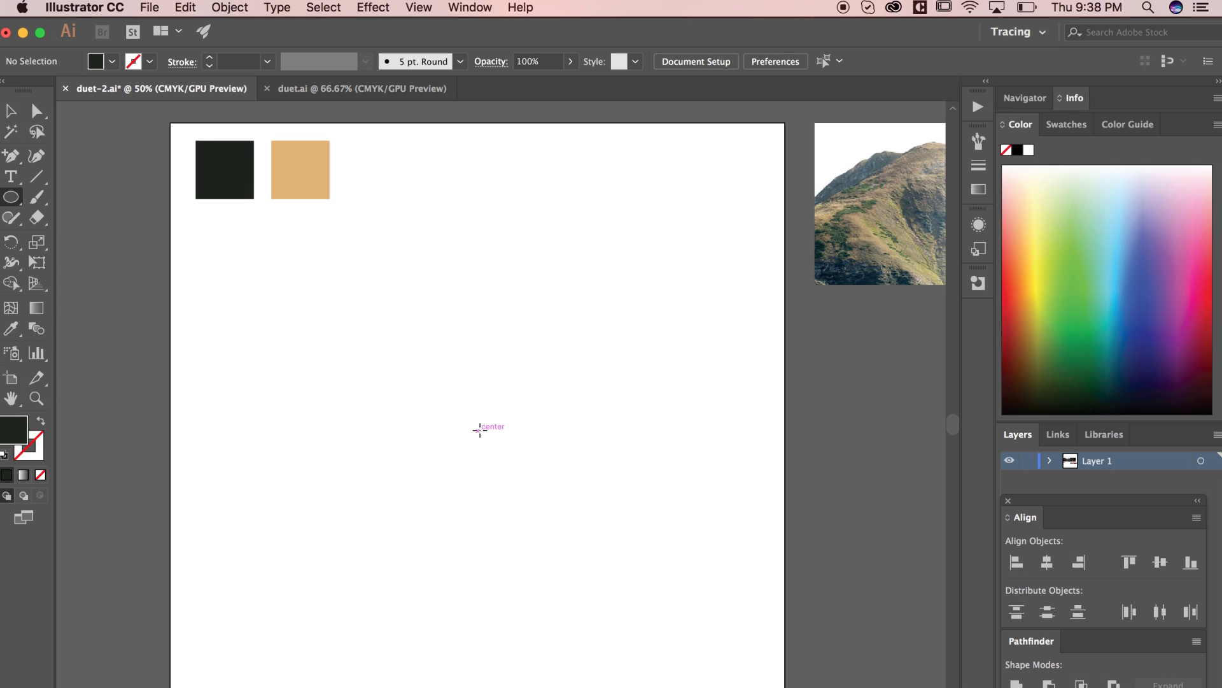
pyautogui.hotkey('shift', 'alt')
pyautogui.moveTo(494, 422); pyautogui.dragTo(668, 233)
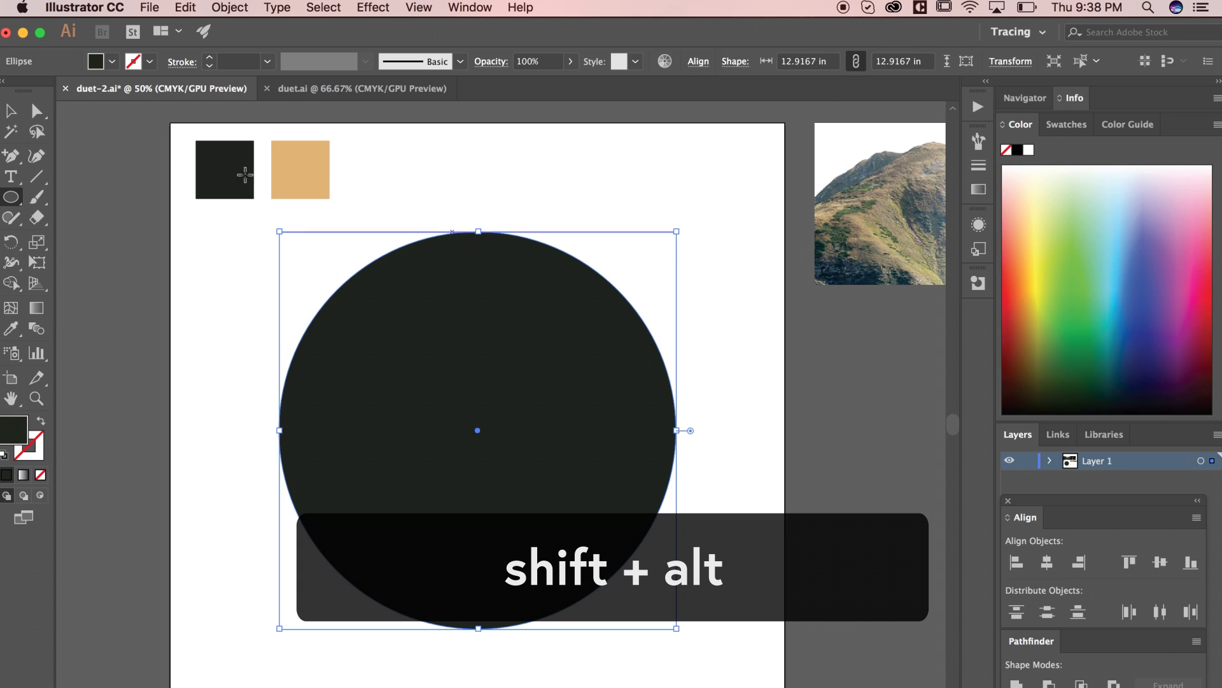
# Copy the circle, paste it in place, and scale the copy into a smaller inner circle.
pyautogui.press('v')
pyautogui.click(191, 262)
pyautogui.moveTo(401, 303); pyautogui.dragTo(407, 275)
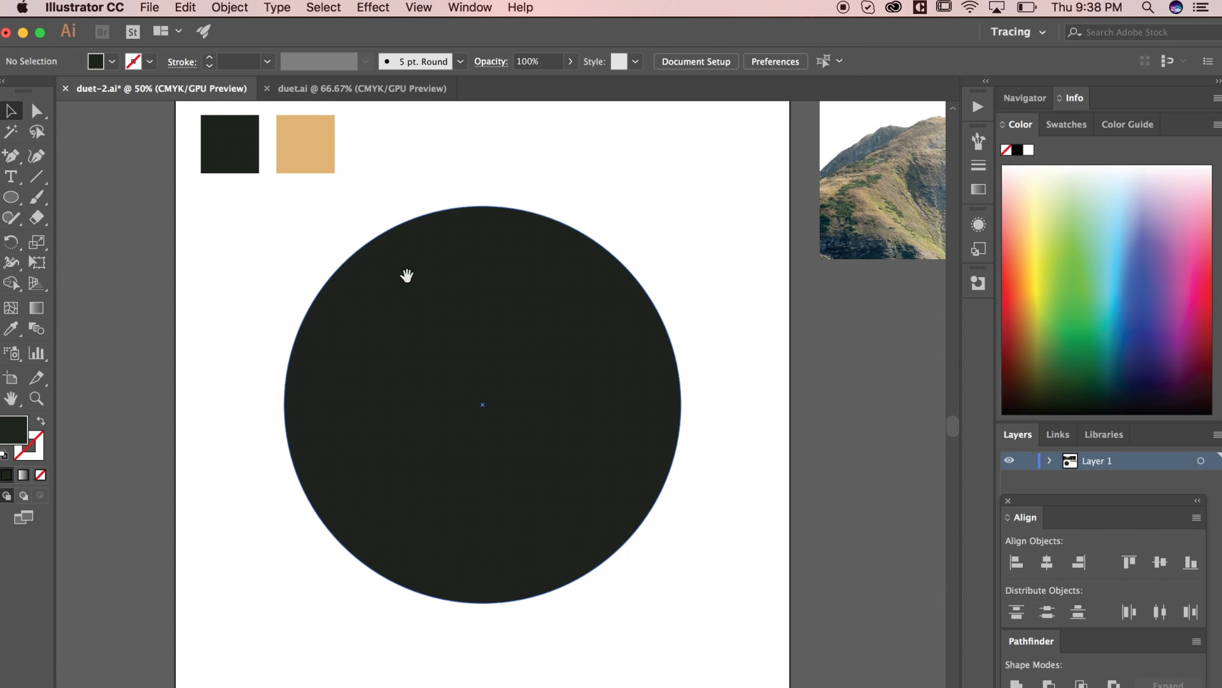
pyautogui.click(444, 306)
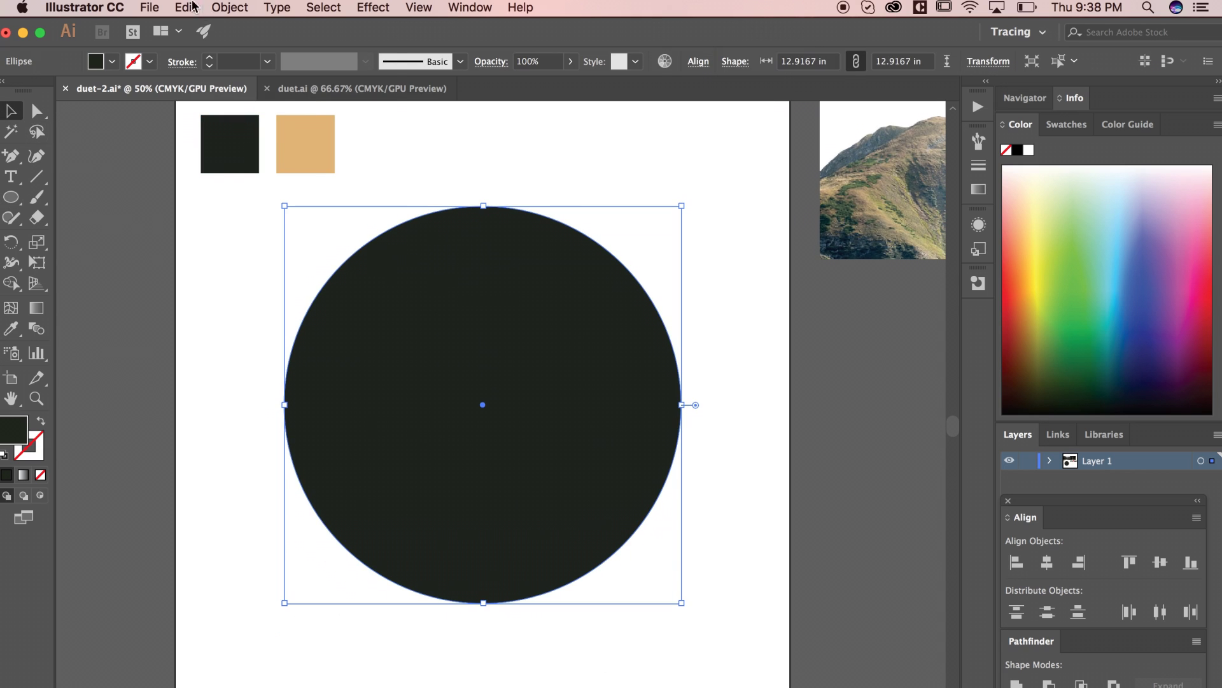
pyautogui.click(194, 8)
pyautogui.click(194, 87)
pyautogui.click(185, 8)
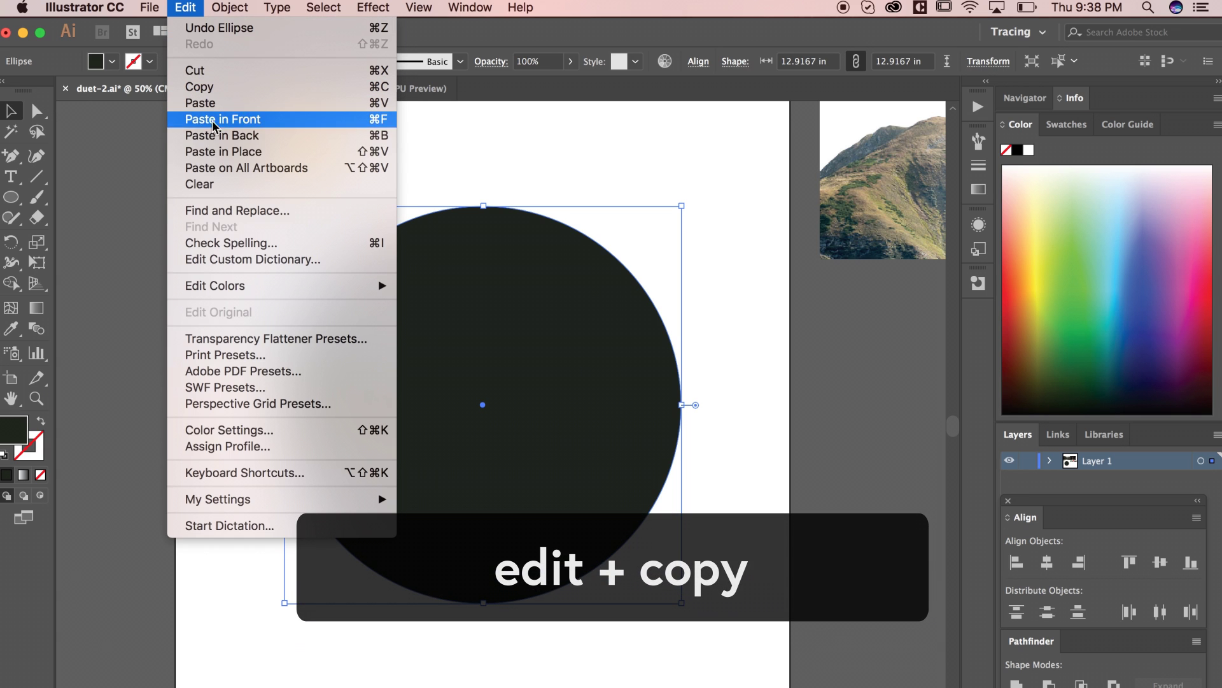
pyautogui.click(223, 151)
pyautogui.moveTo(682, 206); pyautogui.dragTo(635, 254)
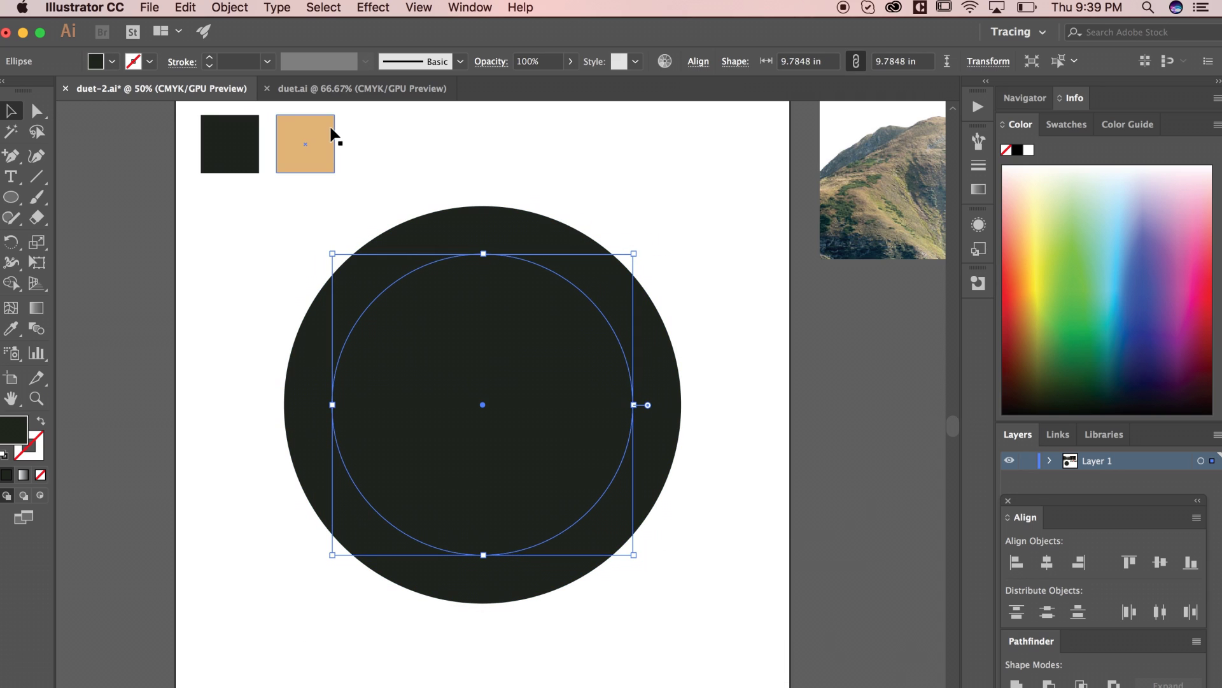
# Give both circles a gold 16 pt stroke and fine-tune the inner ring's size.
pyautogui.keyDown('shift'); pyautogui.click(445, 235); pyautogui.keyUp('shift')
pyautogui.click(112, 62)
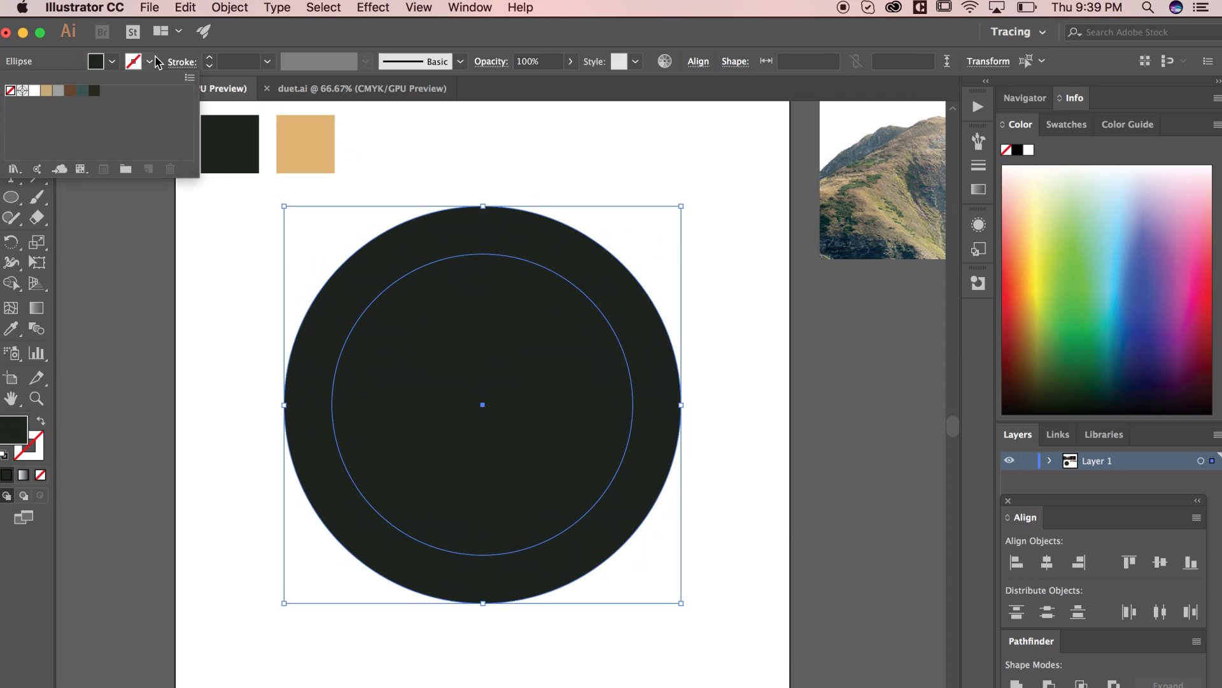
pyautogui.click(48, 91)
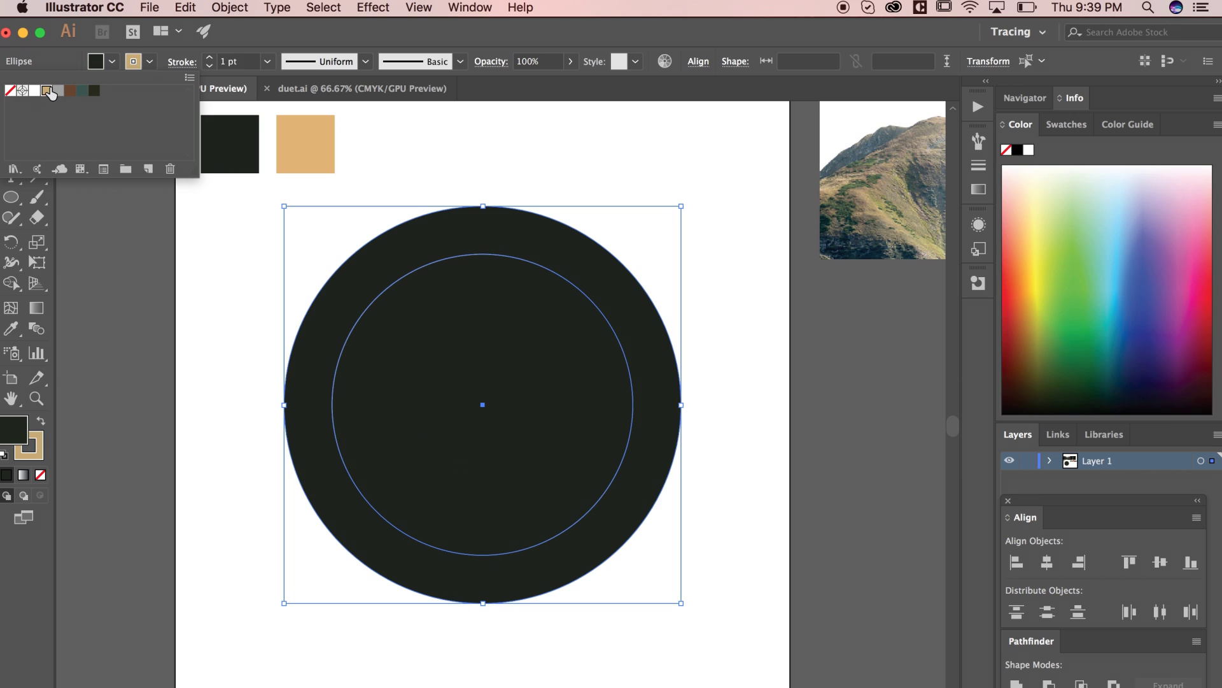
pyautogui.click(268, 61)
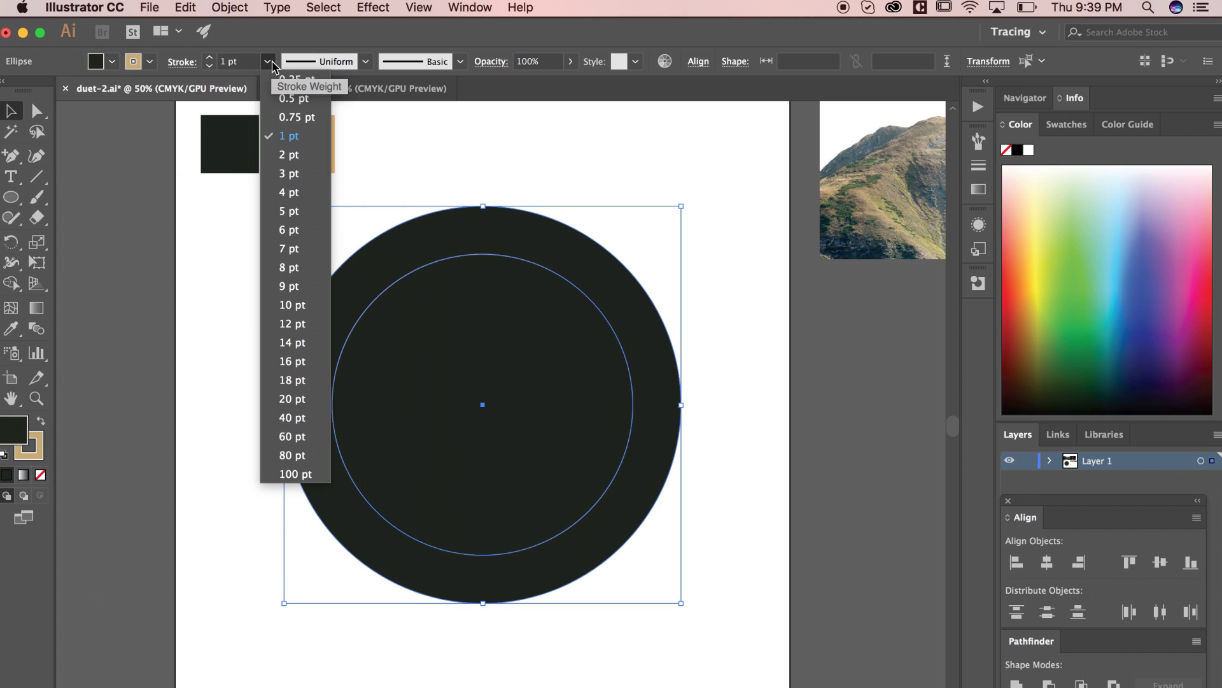
pyautogui.click(300, 361)
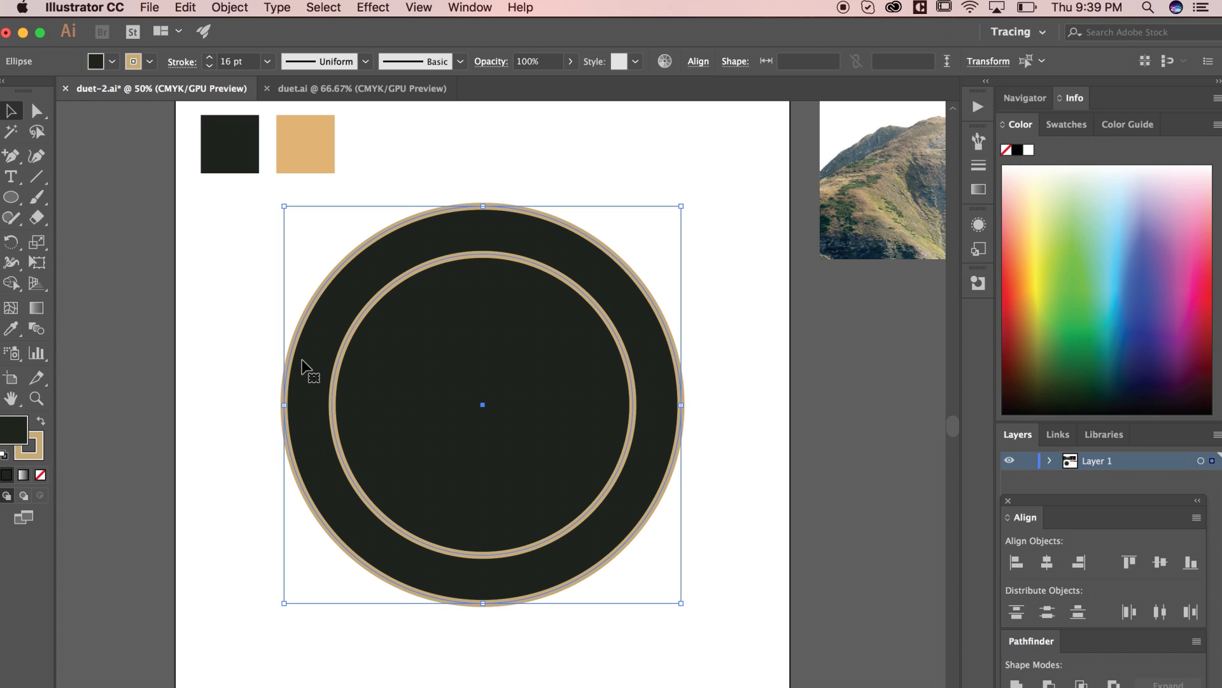
pyautogui.click(186, 284)
pyautogui.click(459, 262)
pyautogui.moveTo(635, 253)
pyautogui.mouseDown()
pyautogui.moveTo(618, 268)
pyautogui.moveTo(636, 254)
pyautogui.mouseUp()
pyautogui.click(678, 247)
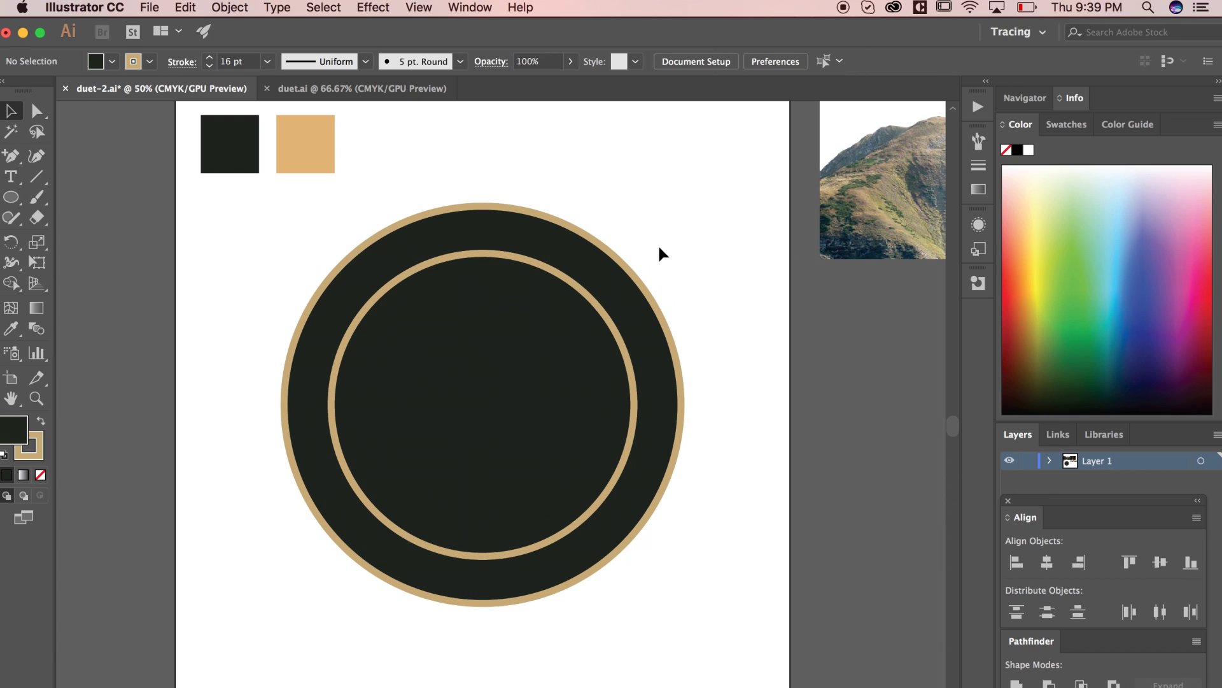
# Type DUET, enlarge it to about 91 pt, and move it into the circle.
pyautogui.press('t')
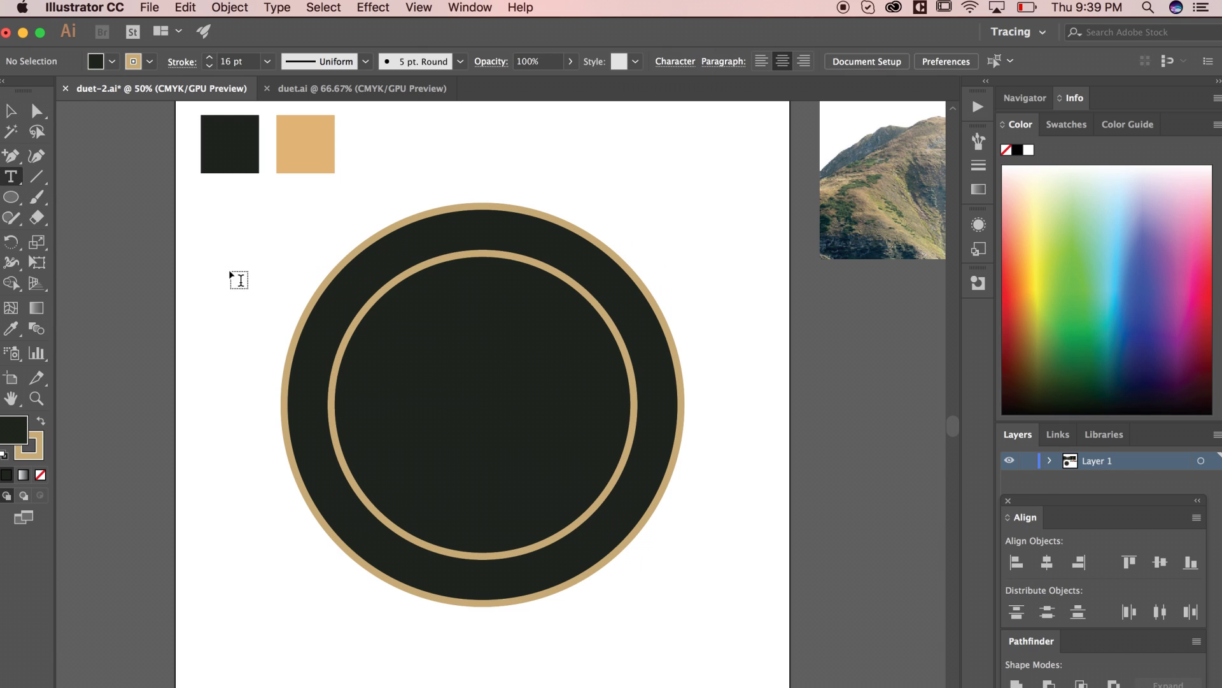
pyautogui.click(248, 273)
pyautogui.write('DUET')
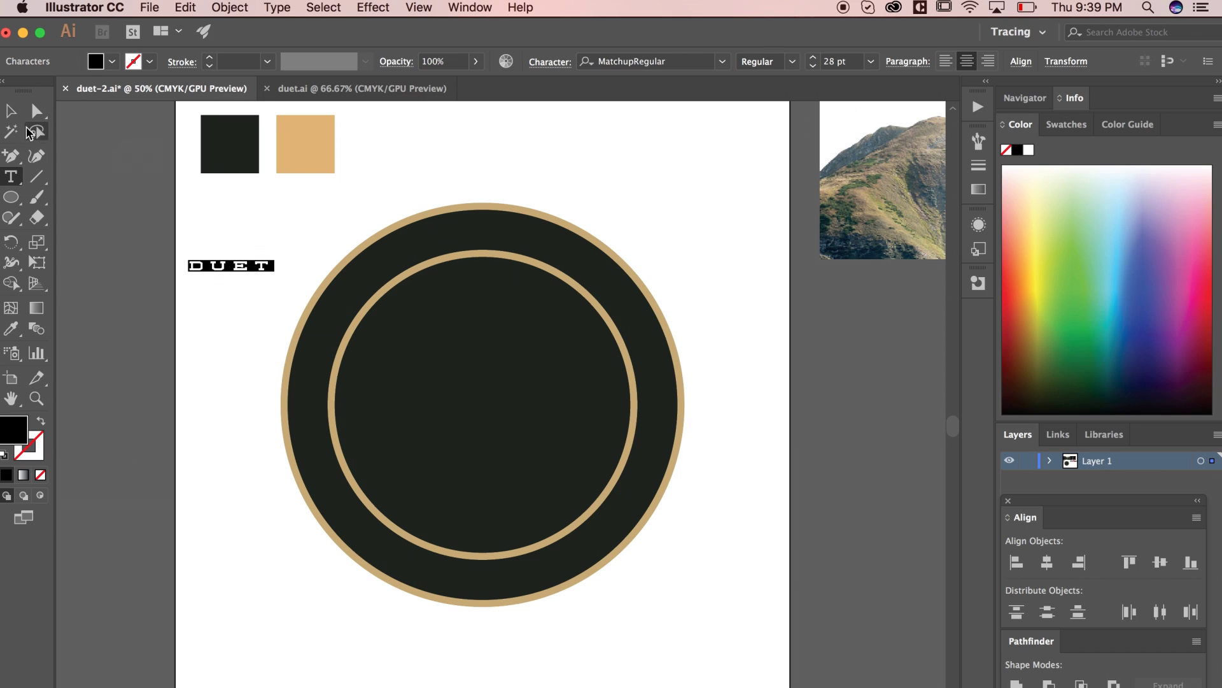
pyautogui.click(11, 111)
pyautogui.moveTo(279, 278); pyautogui.dragTo(470, 300)
pyautogui.moveTo(349, 278); pyautogui.dragTo(511, 396)
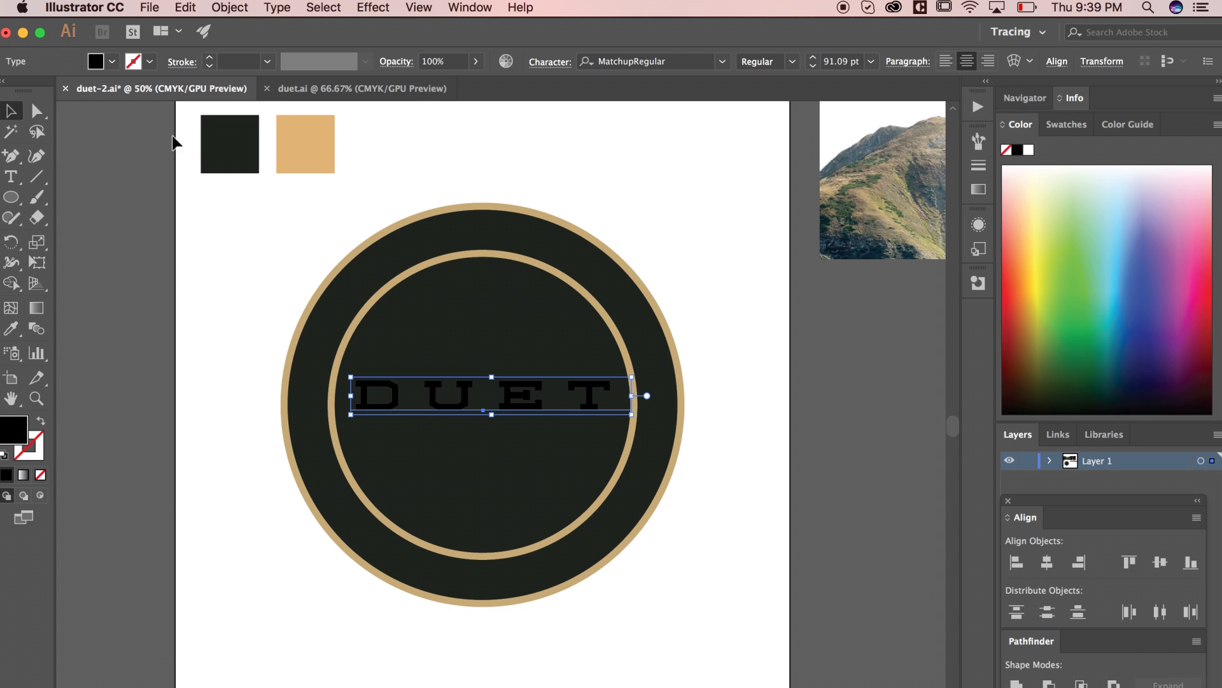
# Make DUET gold, centre-align it, and centre it in the circle at about 99.64 pt.
pyautogui.click(112, 61)
pyautogui.click(46, 91)
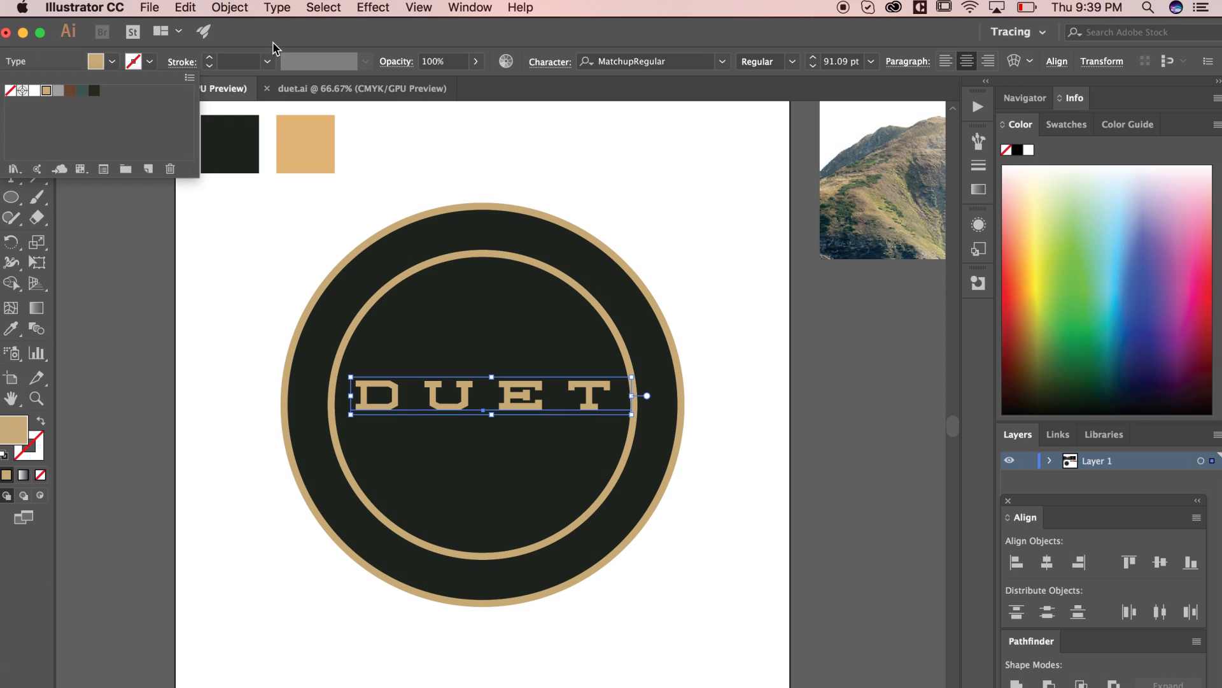
pyautogui.click(967, 62)
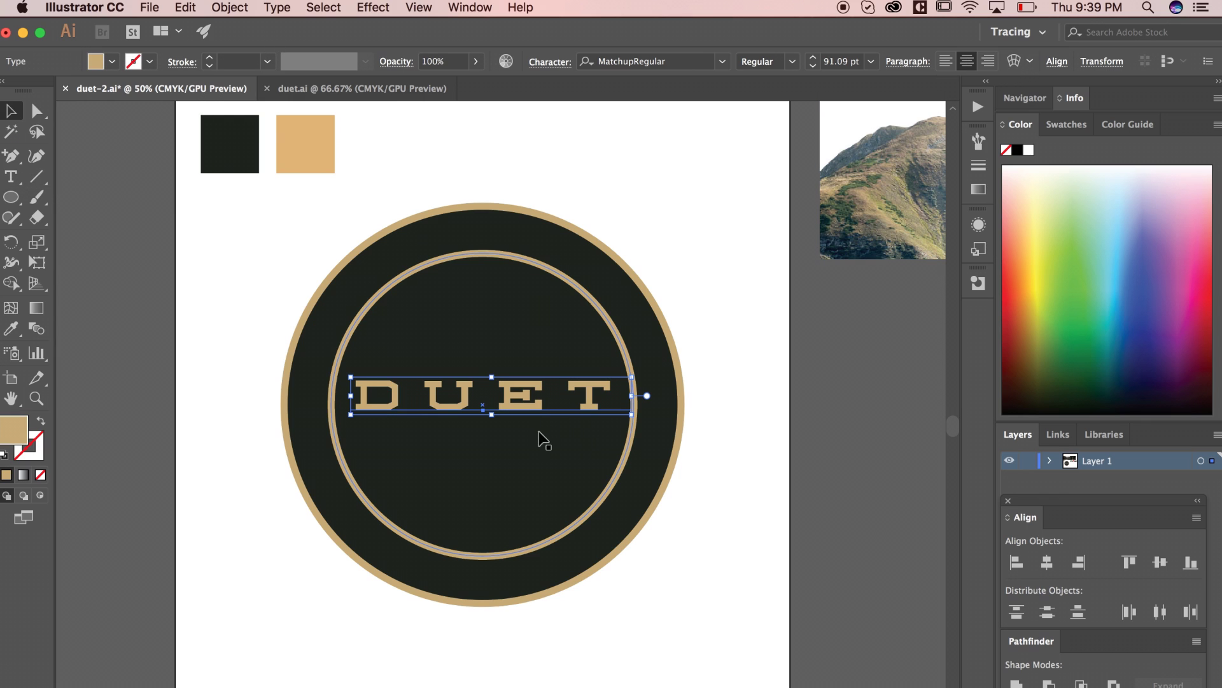
pyautogui.moveTo(526, 396); pyautogui.dragTo(523, 403)
pyautogui.press('Down')
pyautogui.press('Down')
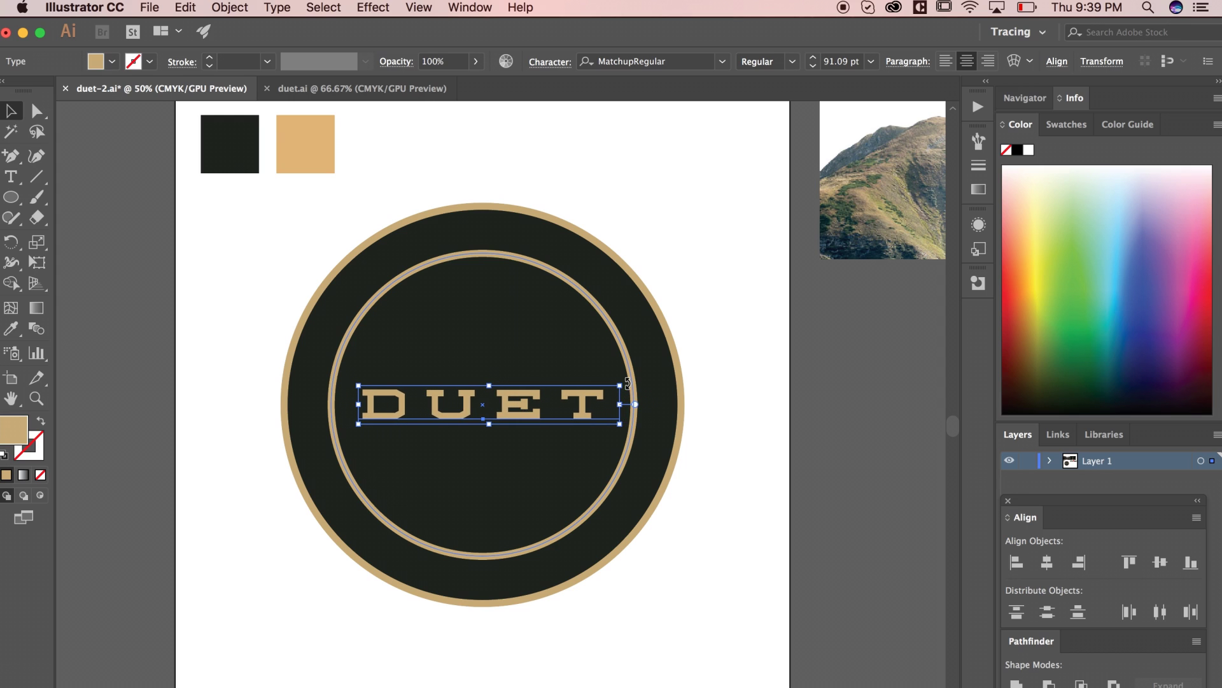
pyautogui.moveTo(619, 386); pyautogui.dragTo(632, 381)
pyautogui.click(716, 382)
# Draw a horizontal line across the badge and give it the inner ring's tan 16 pt stroke.
pyautogui.moveTo(702, 317); pyautogui.dragTo(736, 314)
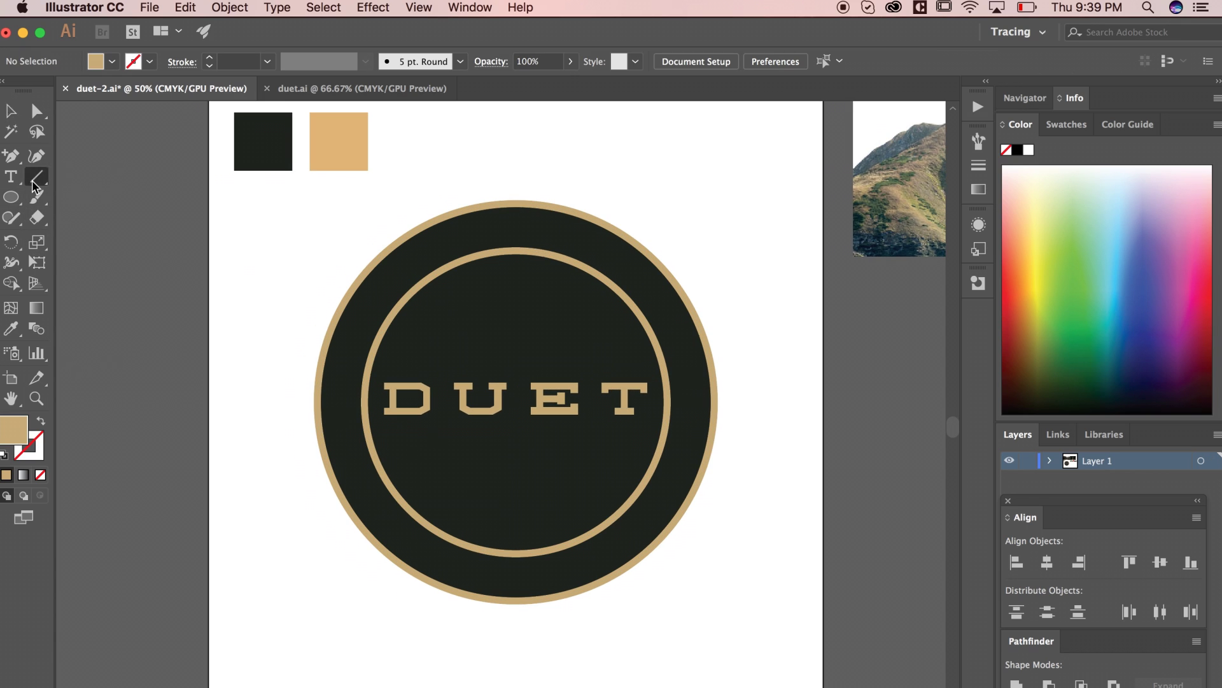
pyautogui.moveTo(36, 177); pyautogui.dragTo(108, 176)
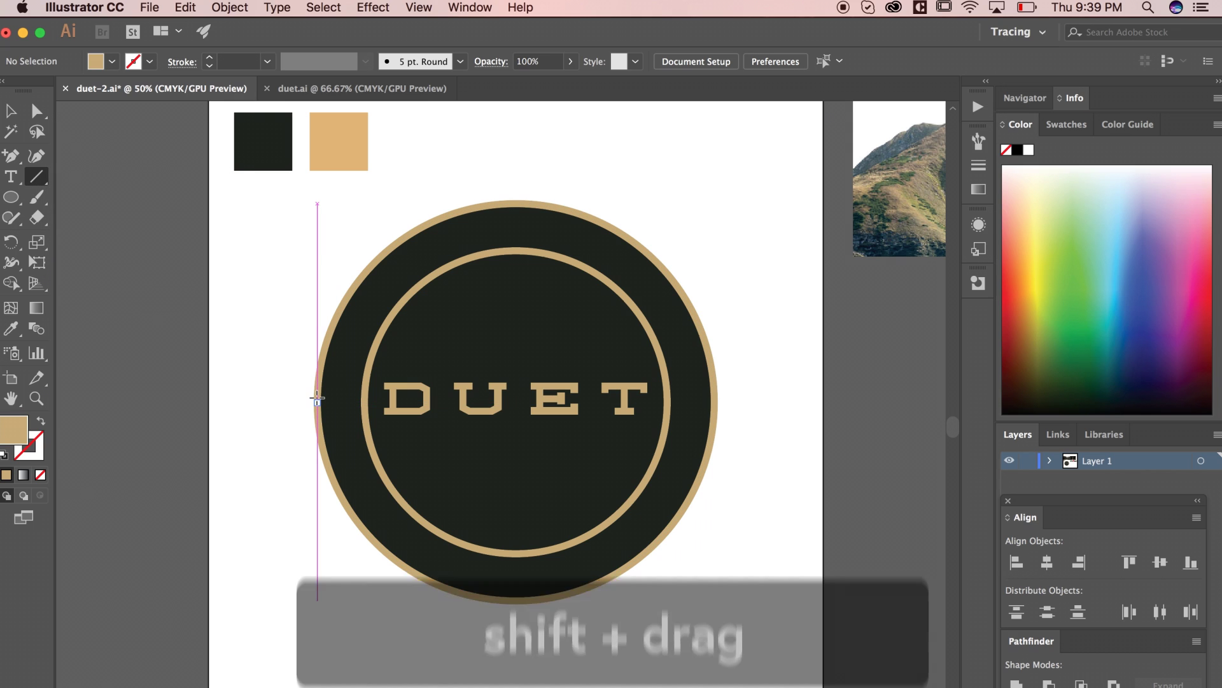
pyautogui.moveTo(317, 400); pyautogui.dragTo(720, 430)
pyautogui.press('i')
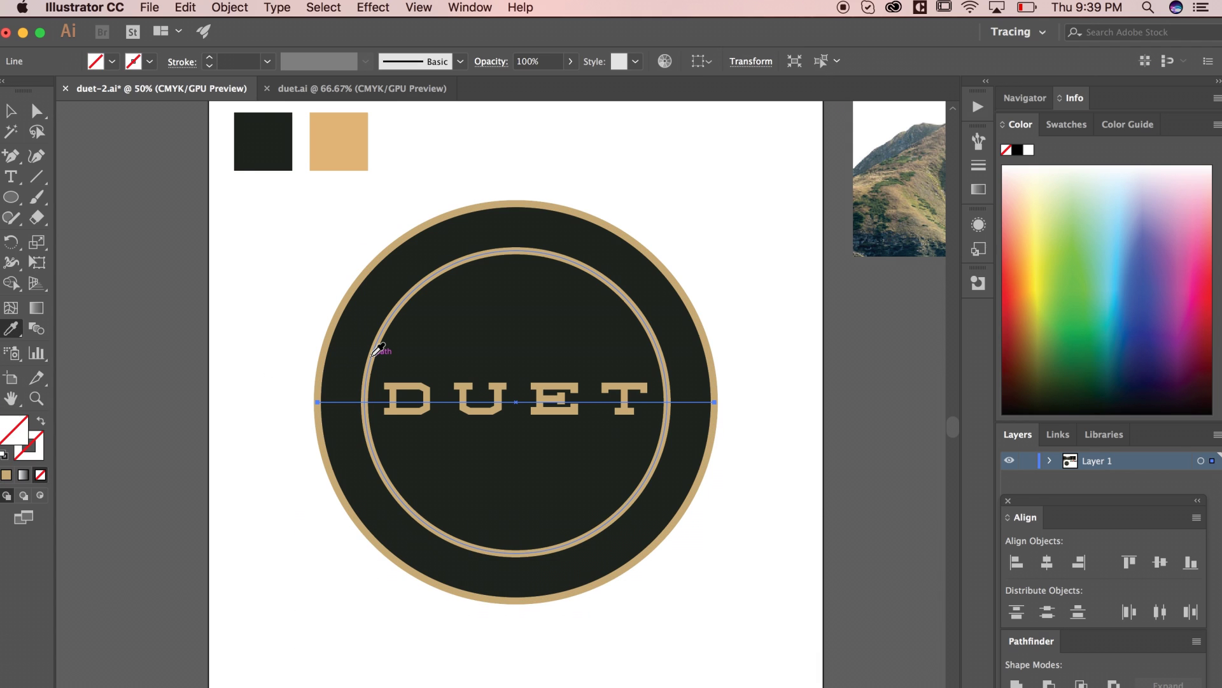
pyautogui.click(373, 353)
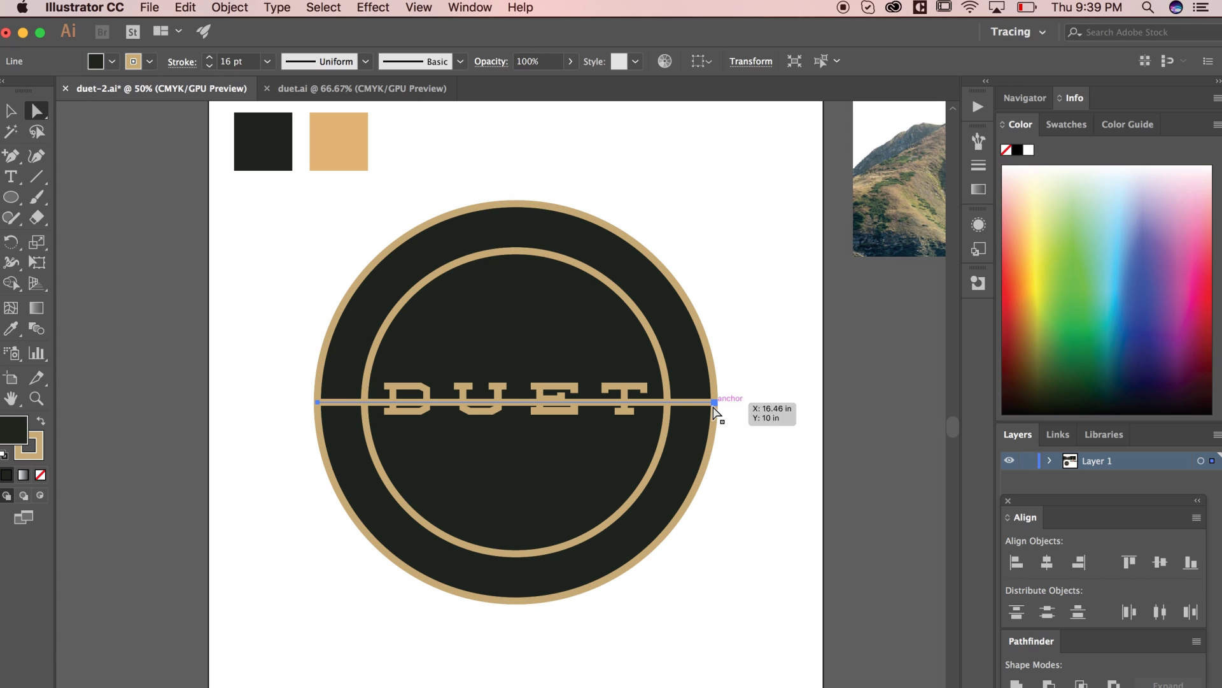
# Trim the line to a short bar between the left rings and duplicate it to the right side.
pyautogui.click(717, 405)
pyautogui.moveTo(715, 405); pyautogui.dragTo(371, 407)
pyautogui.click(11, 110)
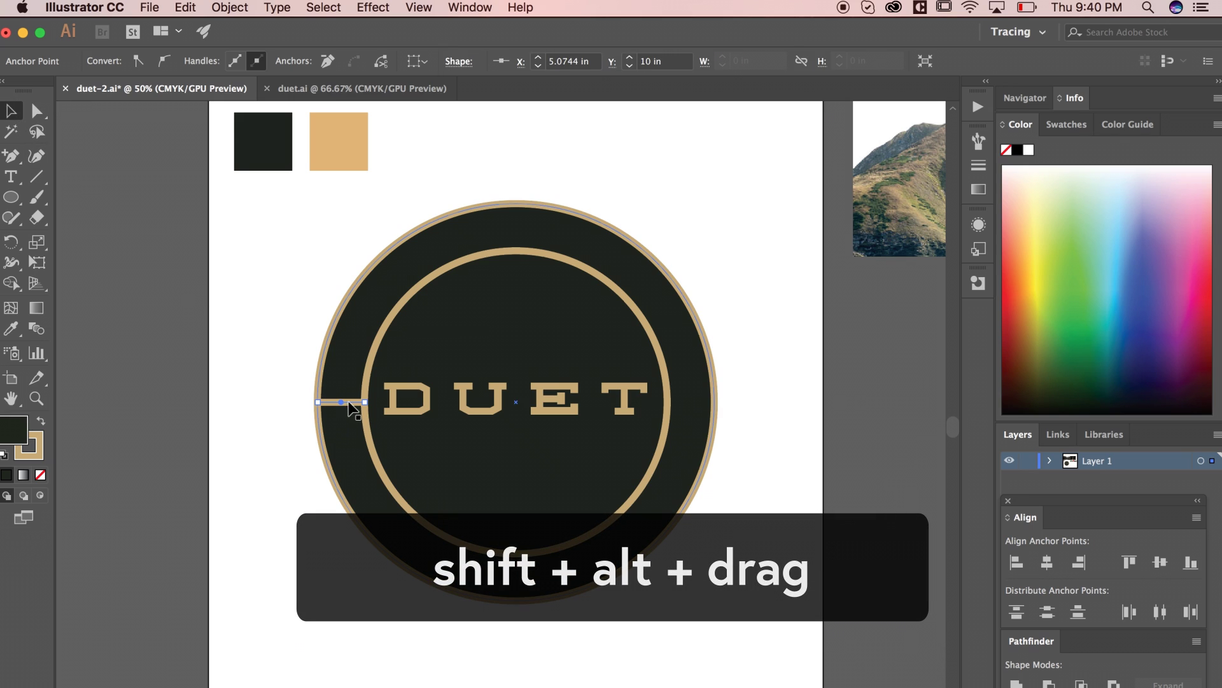
pyautogui.moveTo(351, 406); pyautogui.dragTo(701, 443)
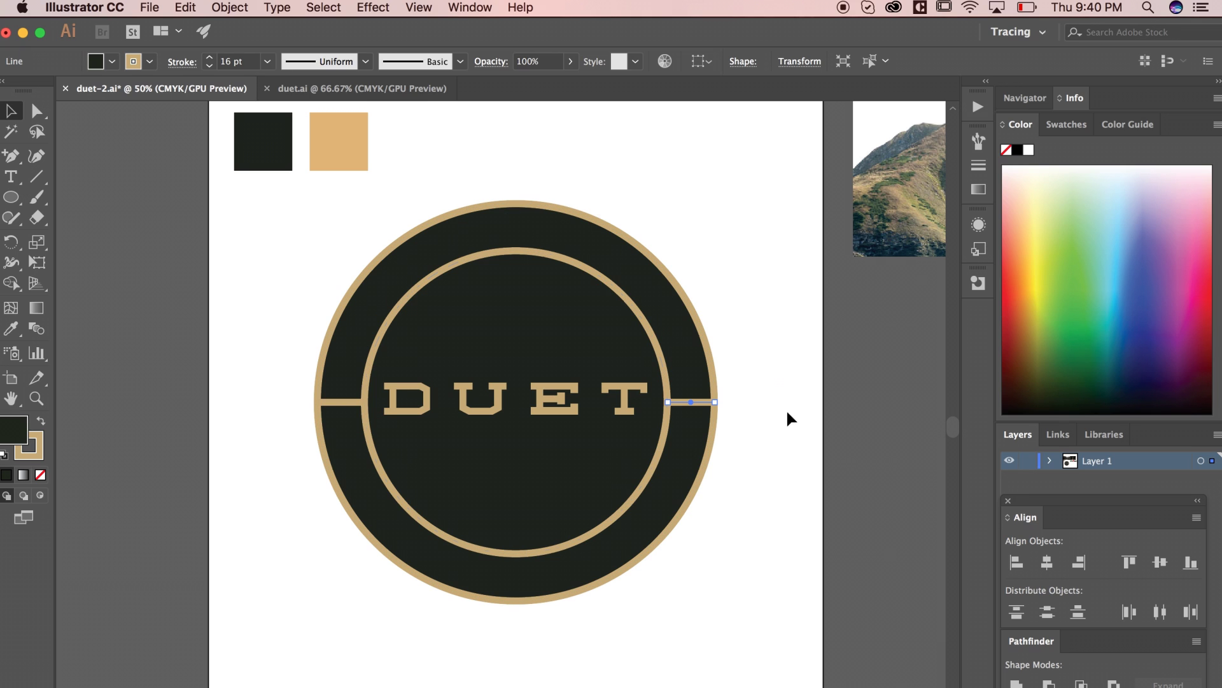
pyautogui.click(777, 357)
pyautogui.moveTo(777, 357); pyautogui.dragTo(748, 348)
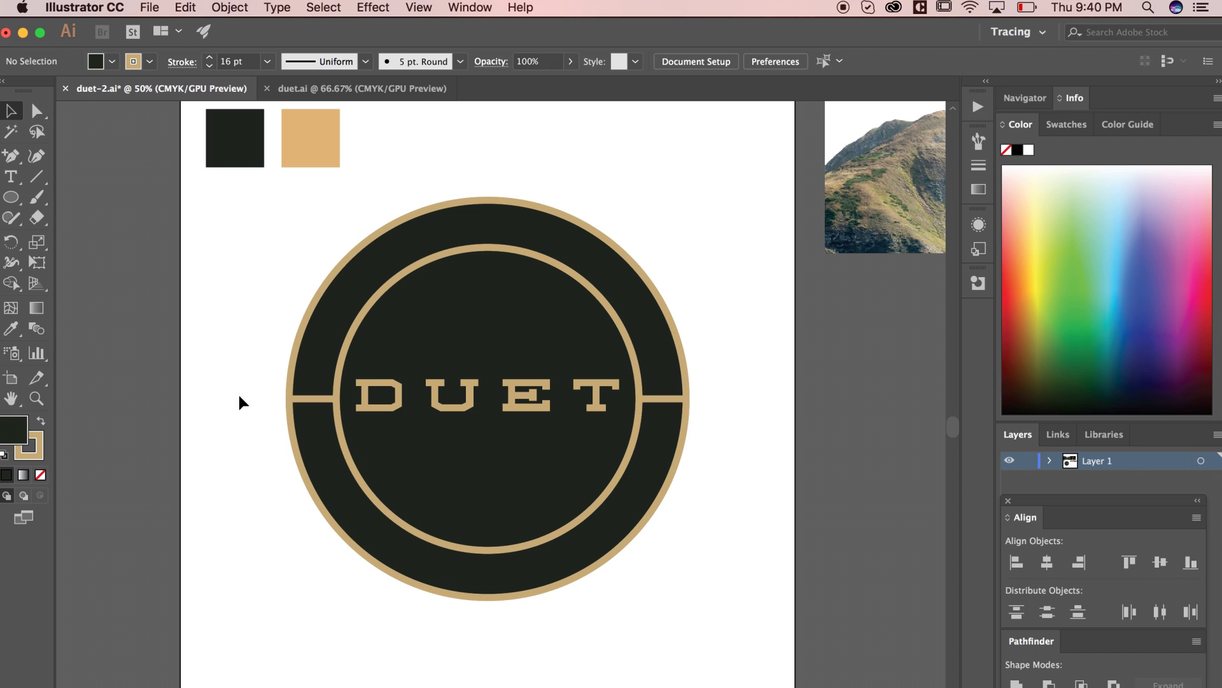
# Paste an in-place copy of the outer circle and scale it to about 11.07 in.
pyautogui.click(433, 392)
pyautogui.click(121, 258)
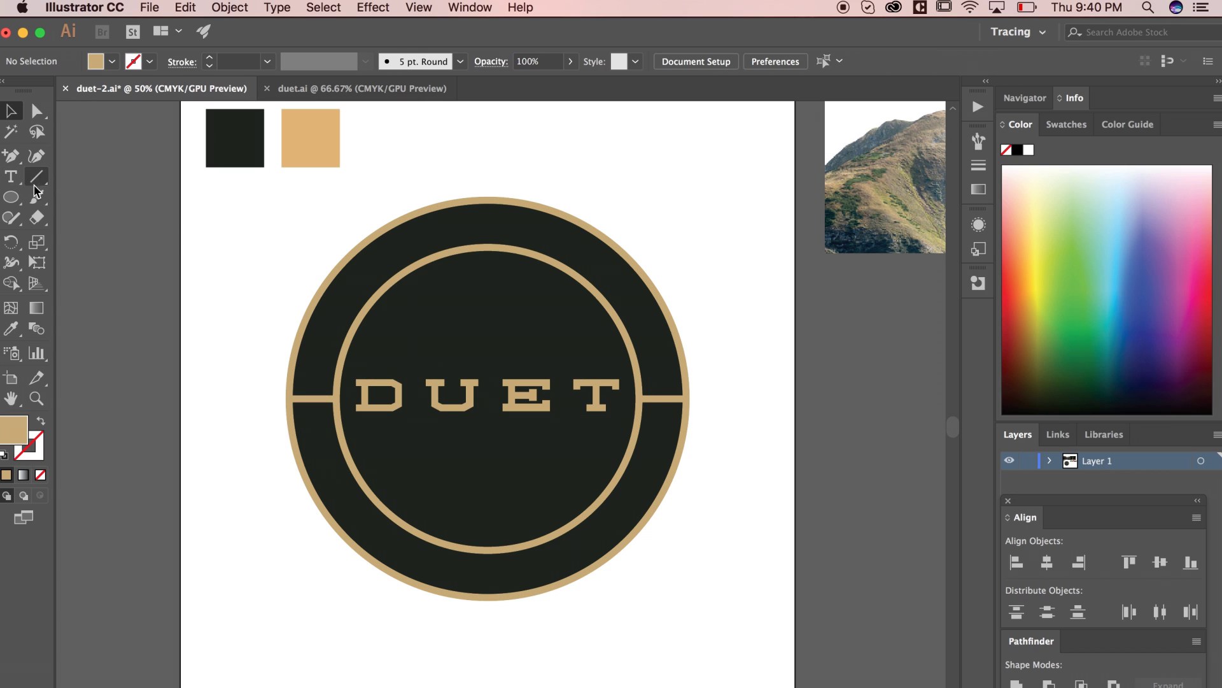
pyautogui.click(11, 176)
pyautogui.press('v')
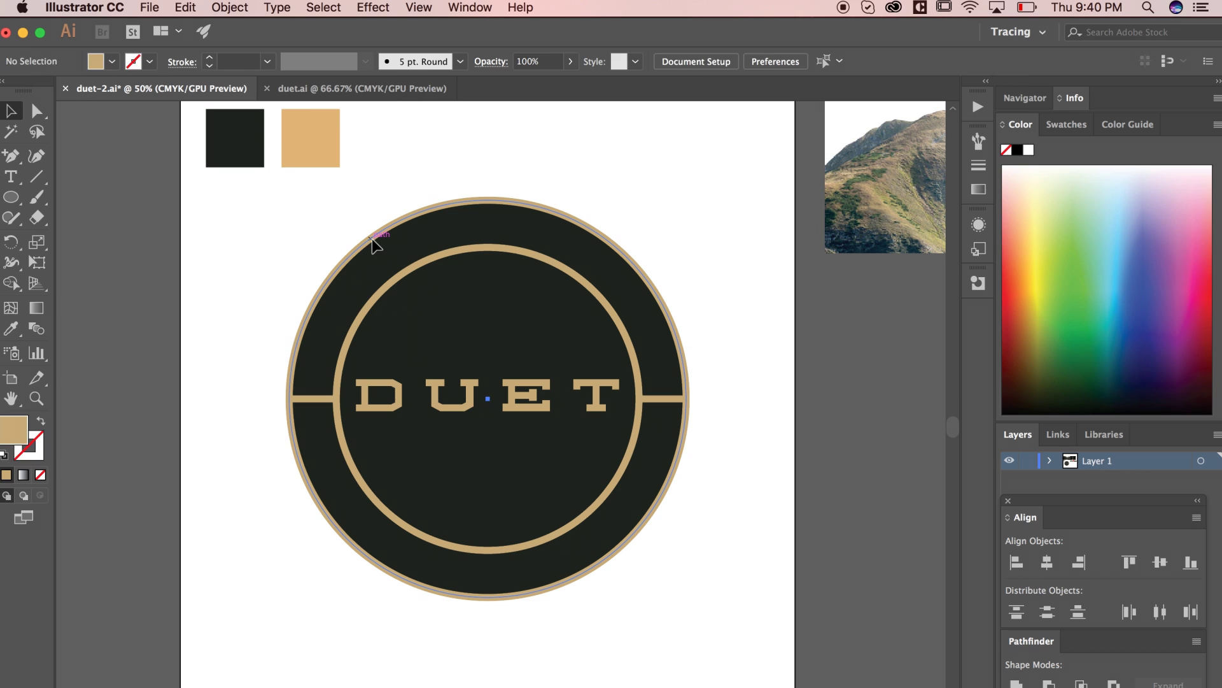
pyautogui.click(373, 265)
pyautogui.click(185, 7)
pyautogui.click(202, 83)
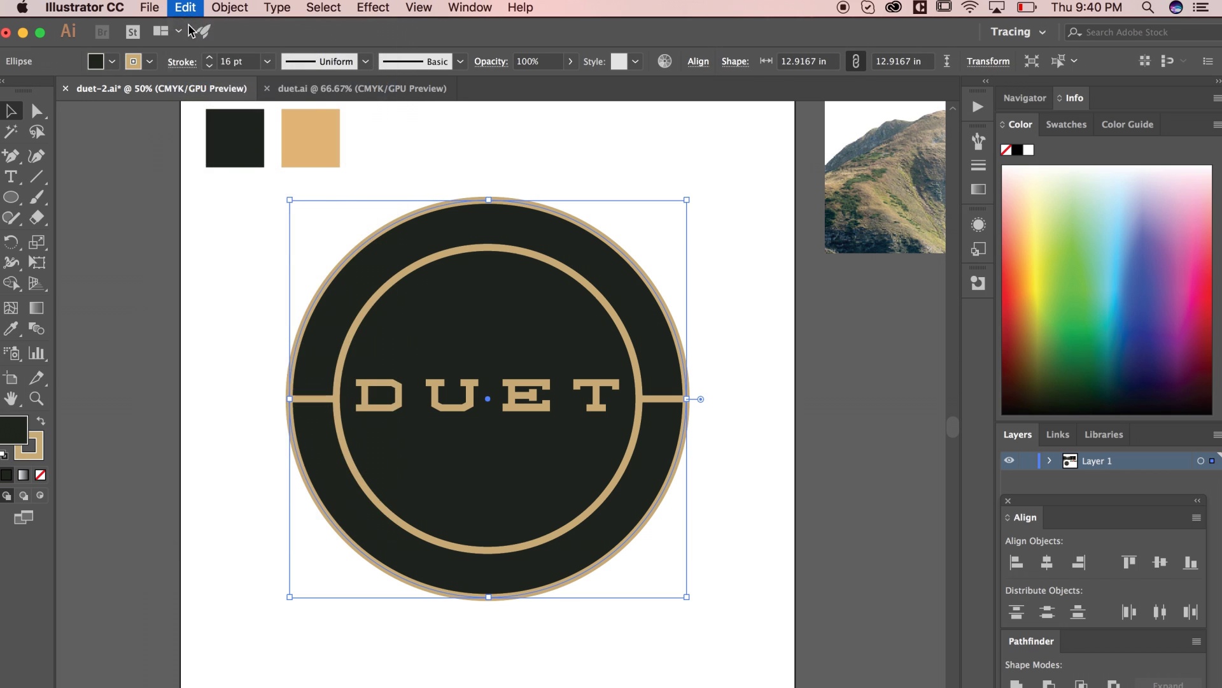
pyautogui.click(185, 7)
pyautogui.click(210, 153)
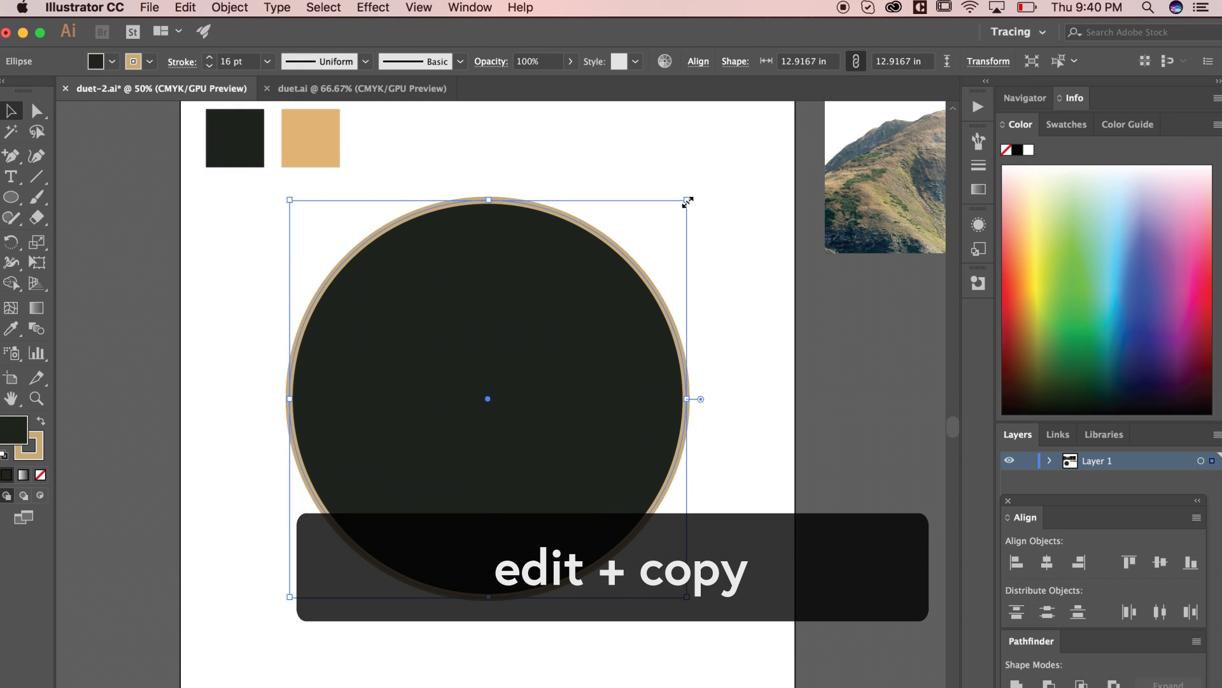
pyautogui.moveTo(687, 200); pyautogui.dragTo(659, 227)
# Set the copied circle's stroke and fill to None so it becomes an invisible guide.
pyautogui.click(96, 61)
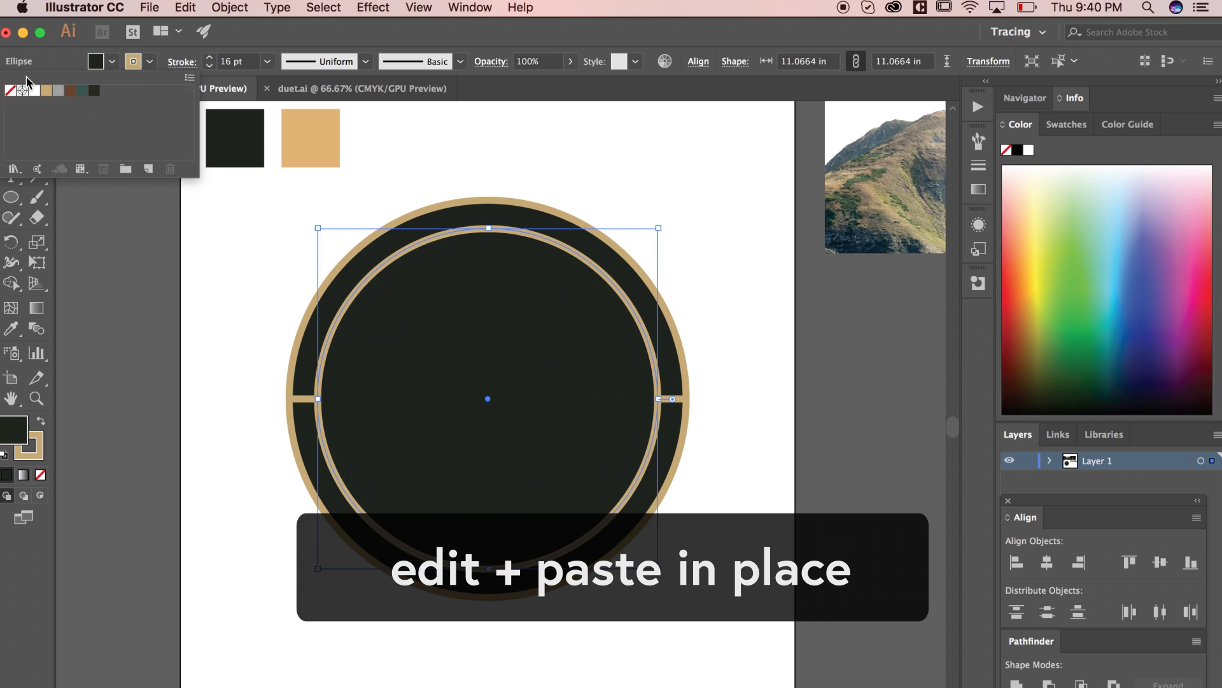
pyautogui.click(149, 61)
pyautogui.click(10, 90)
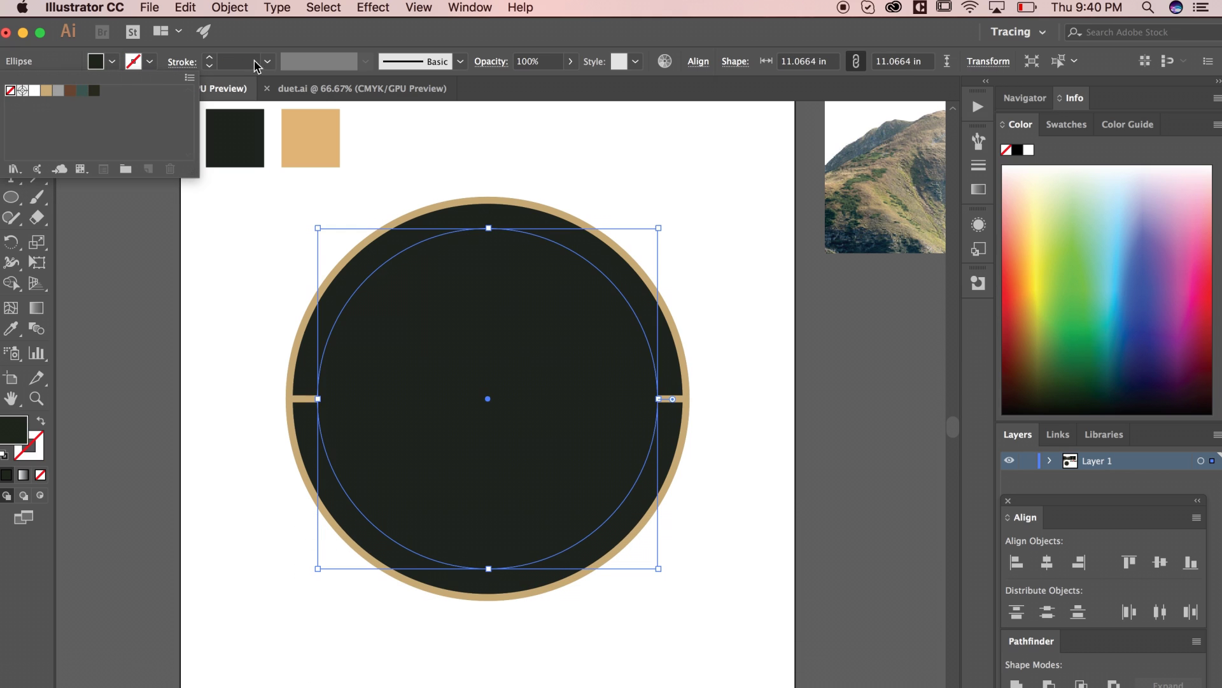
pyautogui.click(95, 61)
pyautogui.click(10, 90)
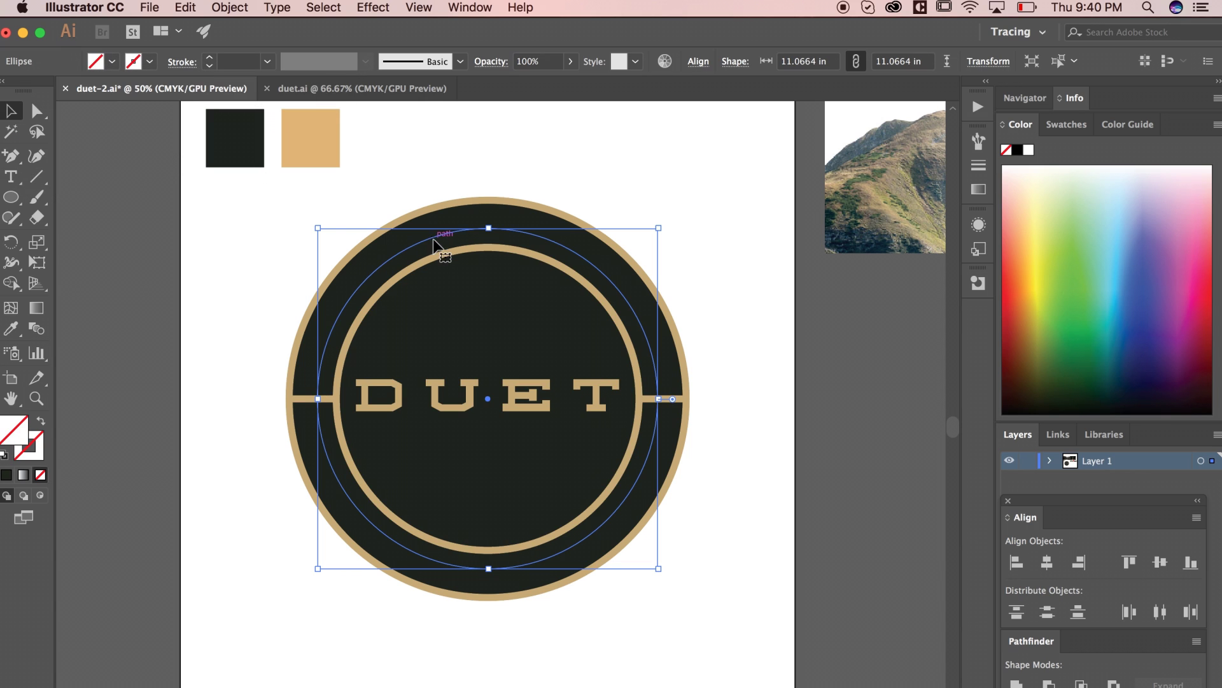
# Type ALPINE BEER COMPANY along the circular guide with the Type on a Path tool.
pyautogui.click(13, 178)
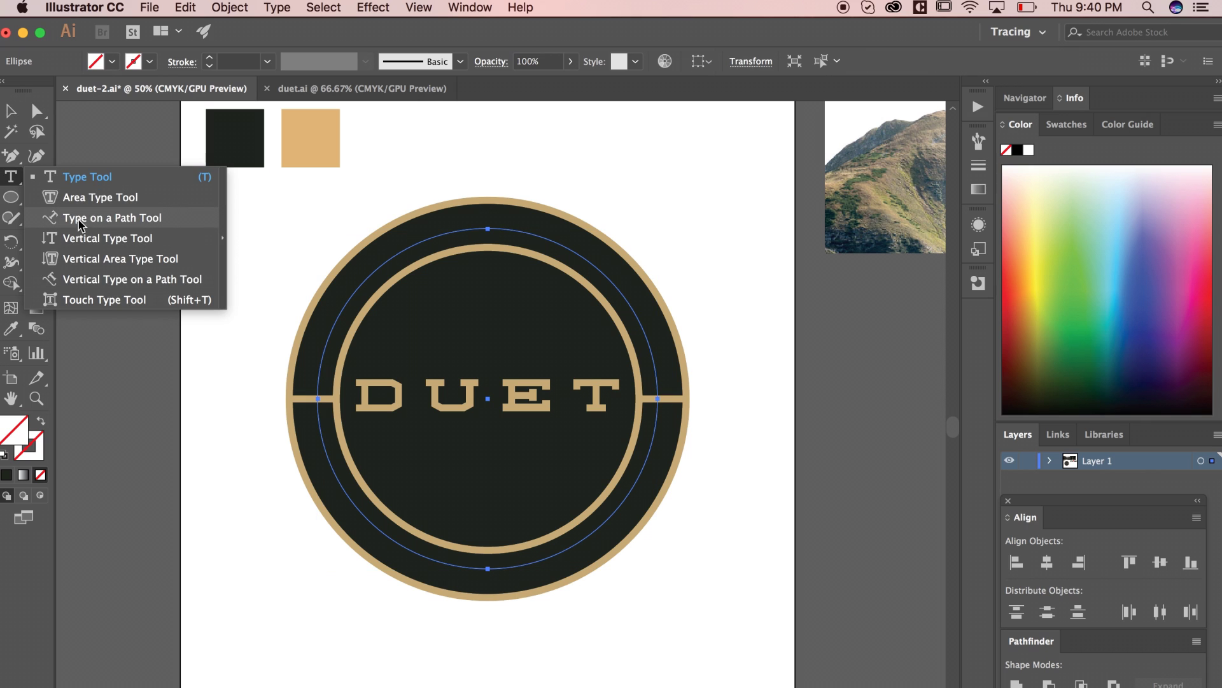
pyautogui.click(81, 222)
pyautogui.click(358, 290)
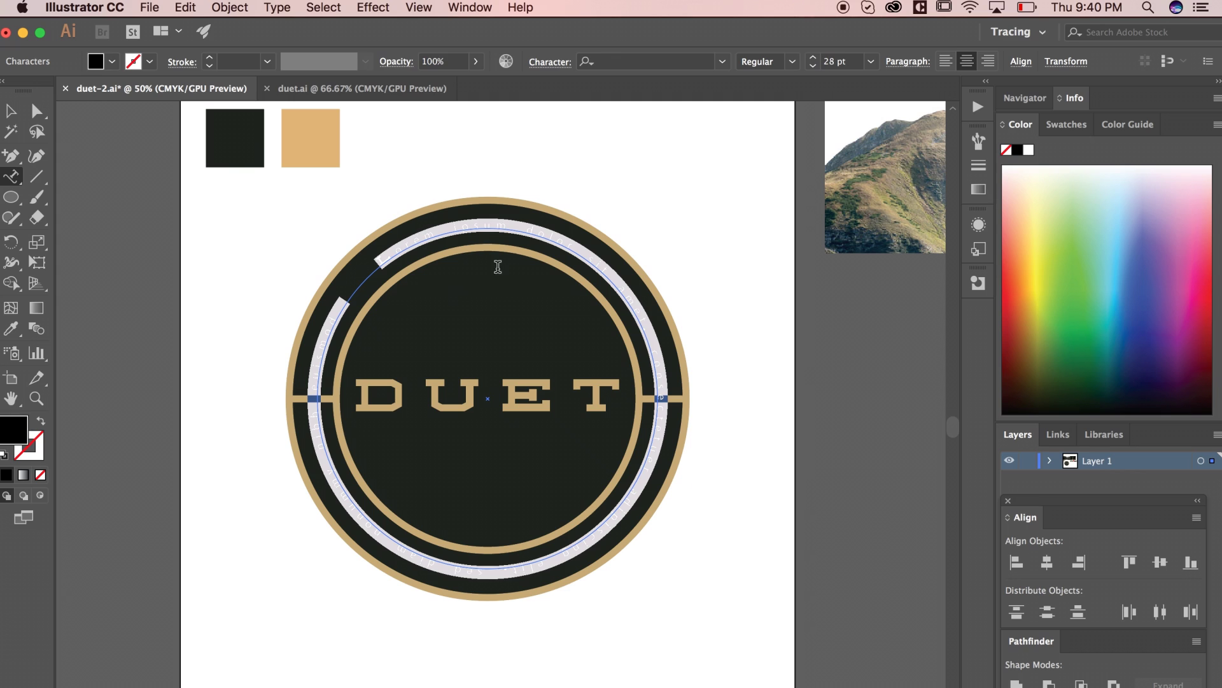
pyautogui.press('BackSpace')
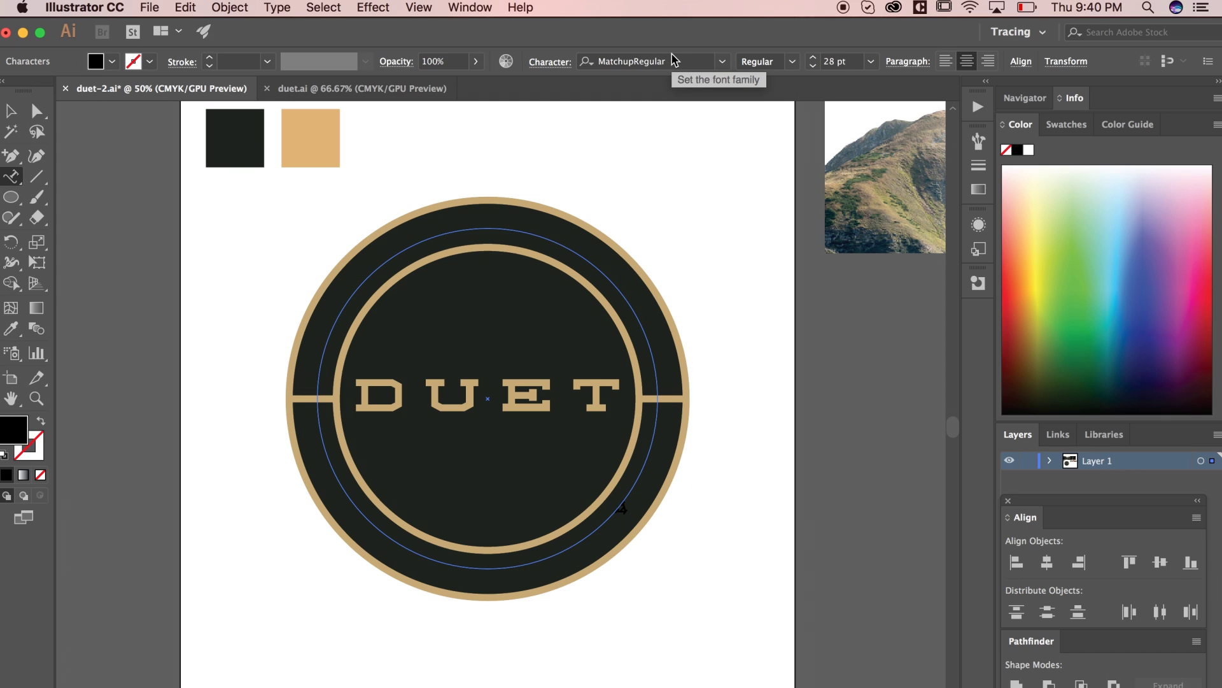
pyautogui.write('ALPINE BEER COMPANY')
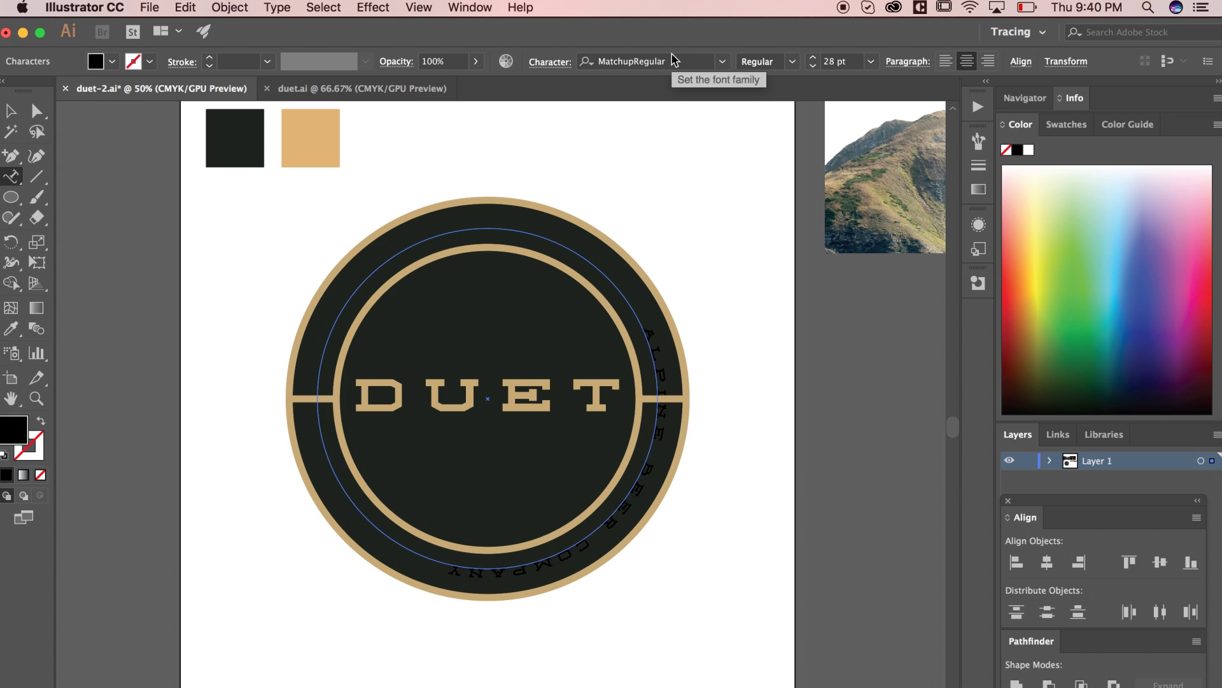
# Colour the path lettering tan and rotate it to arc across the badge's top.
pyautogui.press('super+a')
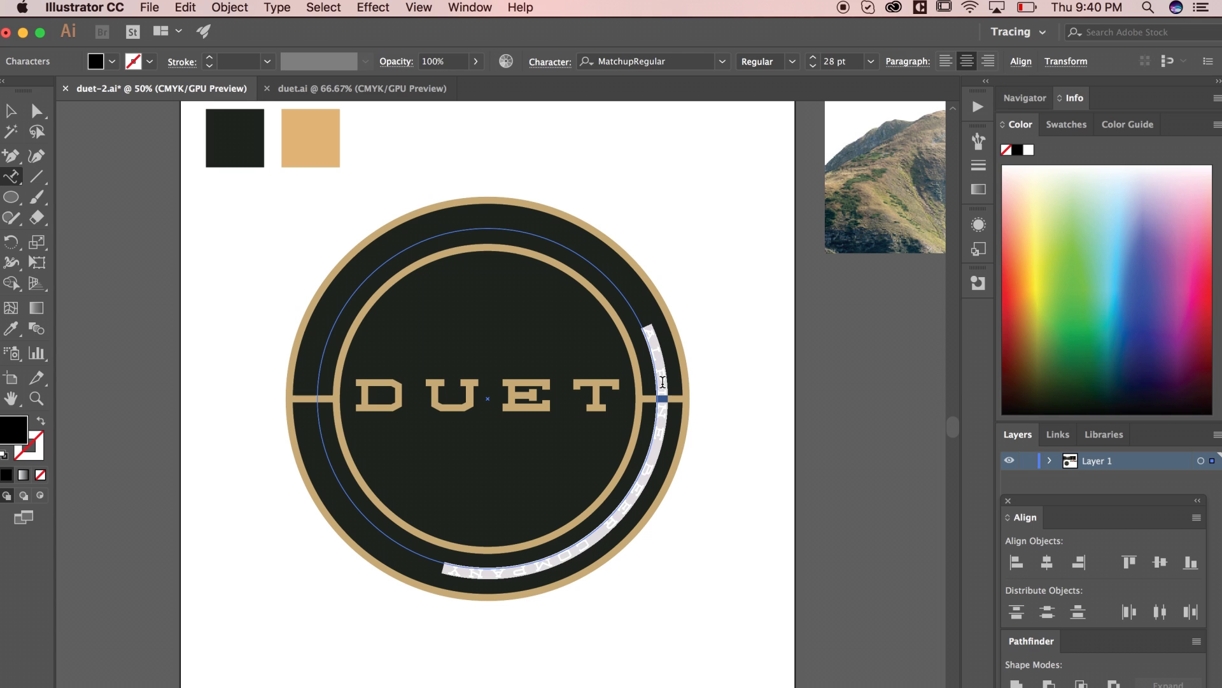
pyautogui.click(96, 62)
pyautogui.click(47, 94)
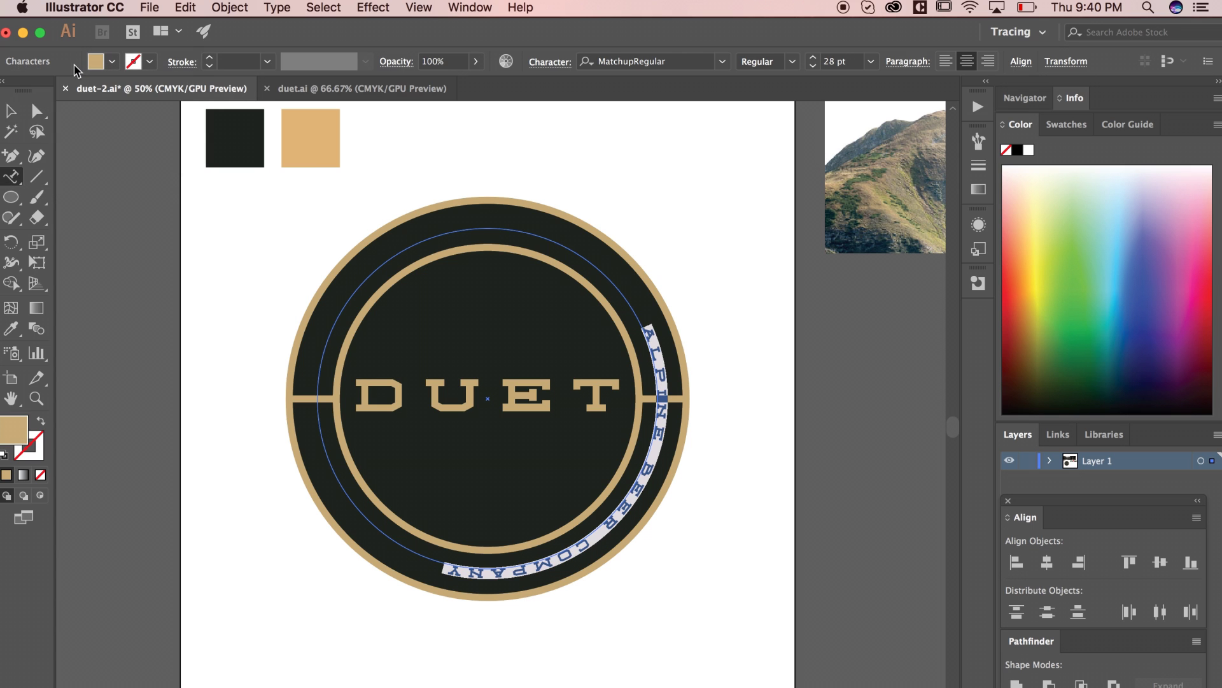
pyautogui.click(12, 111)
pyautogui.moveTo(664, 228); pyautogui.dragTo(267, 385)
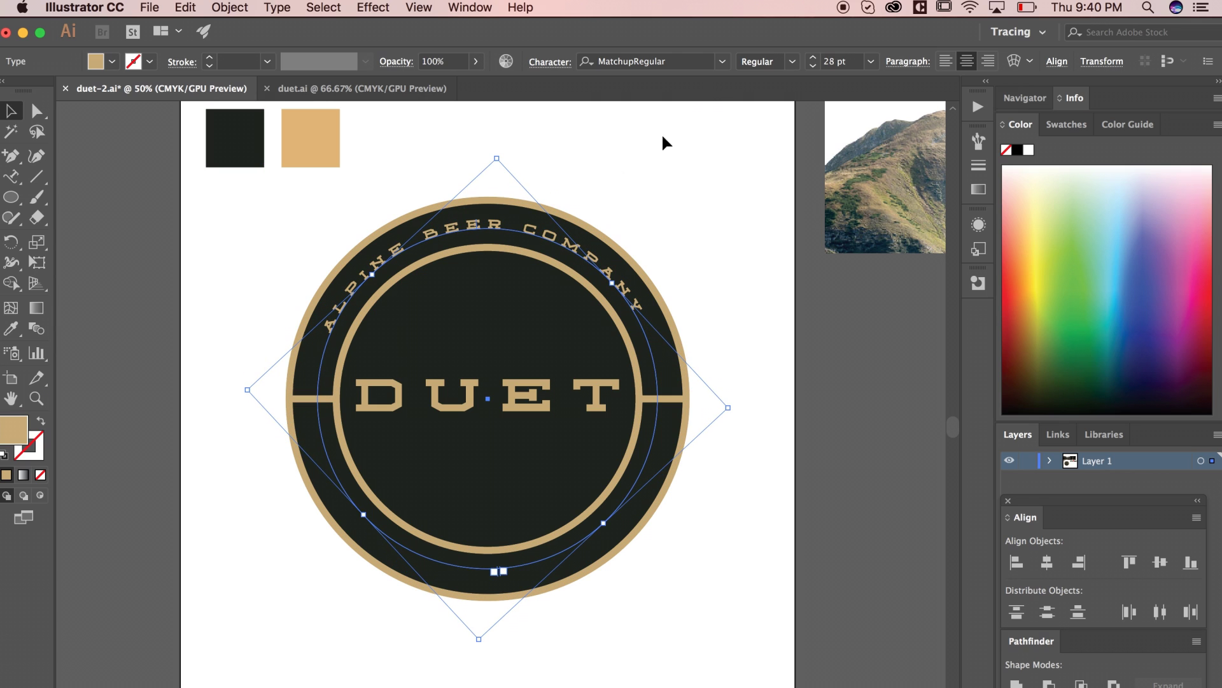
# Set ALPINE BEER COMPANY in Bourbon Grotesque at 32 pt with wider tracking.
pyautogui.click(670, 62)
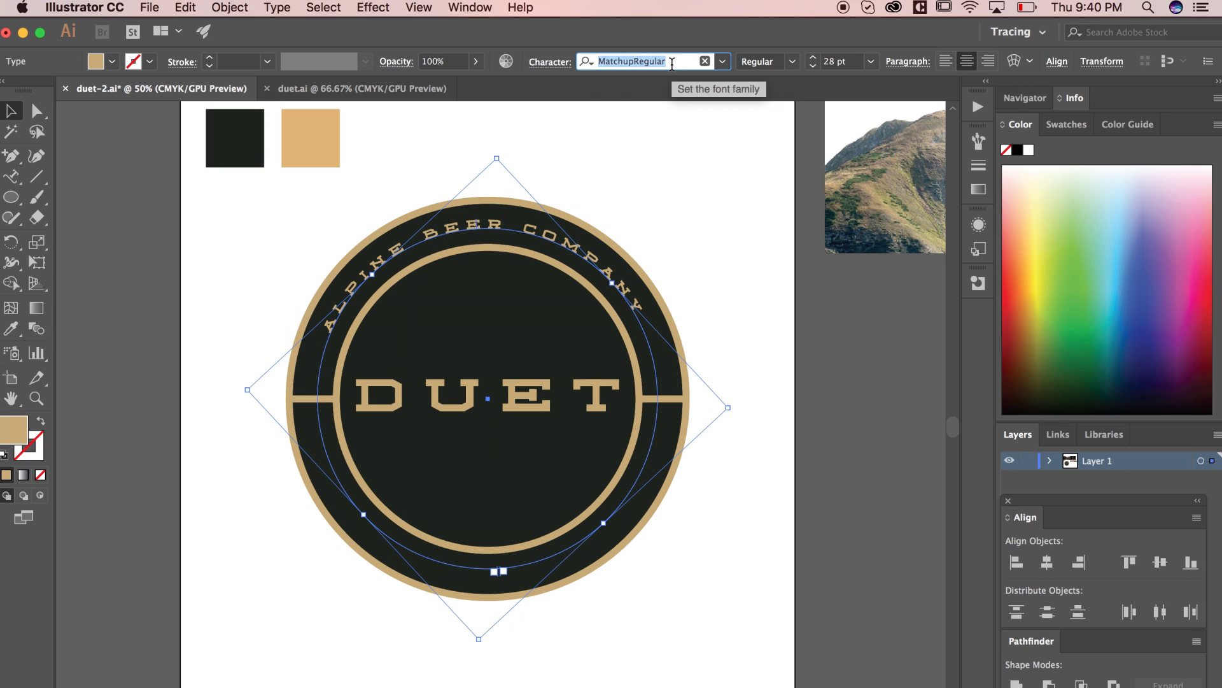
pyautogui.write('bou')
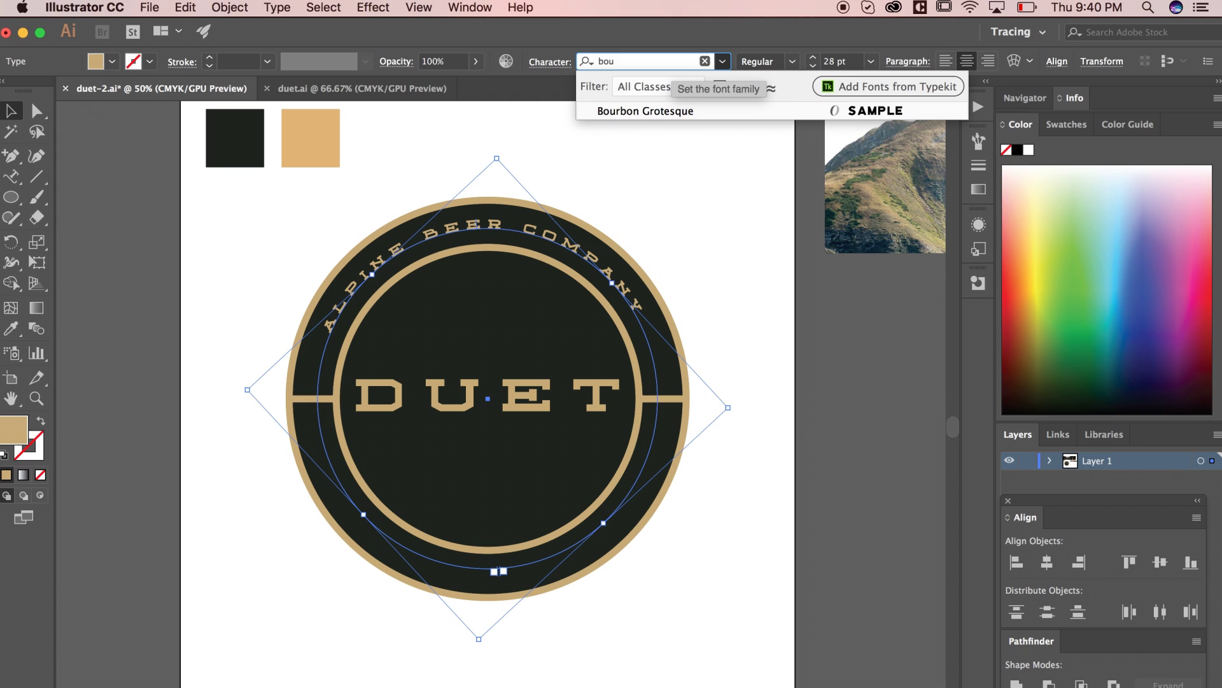
pyautogui.click(668, 112)
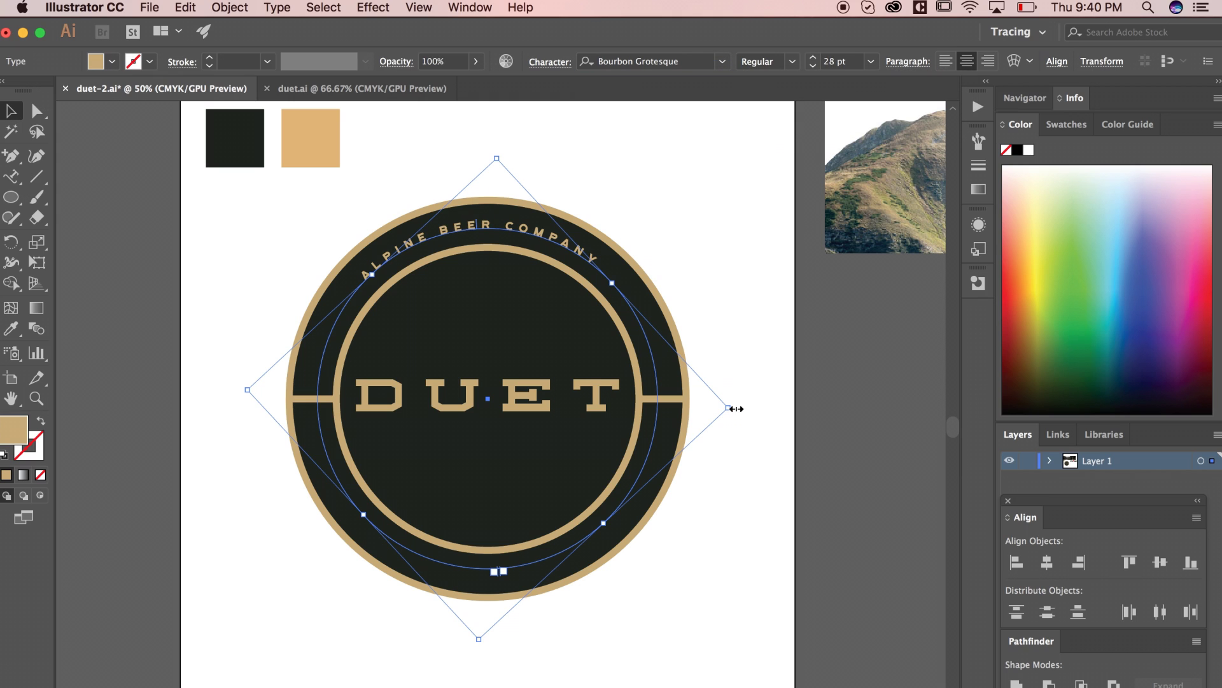
pyautogui.click(814, 61)
pyautogui.click(814, 61)
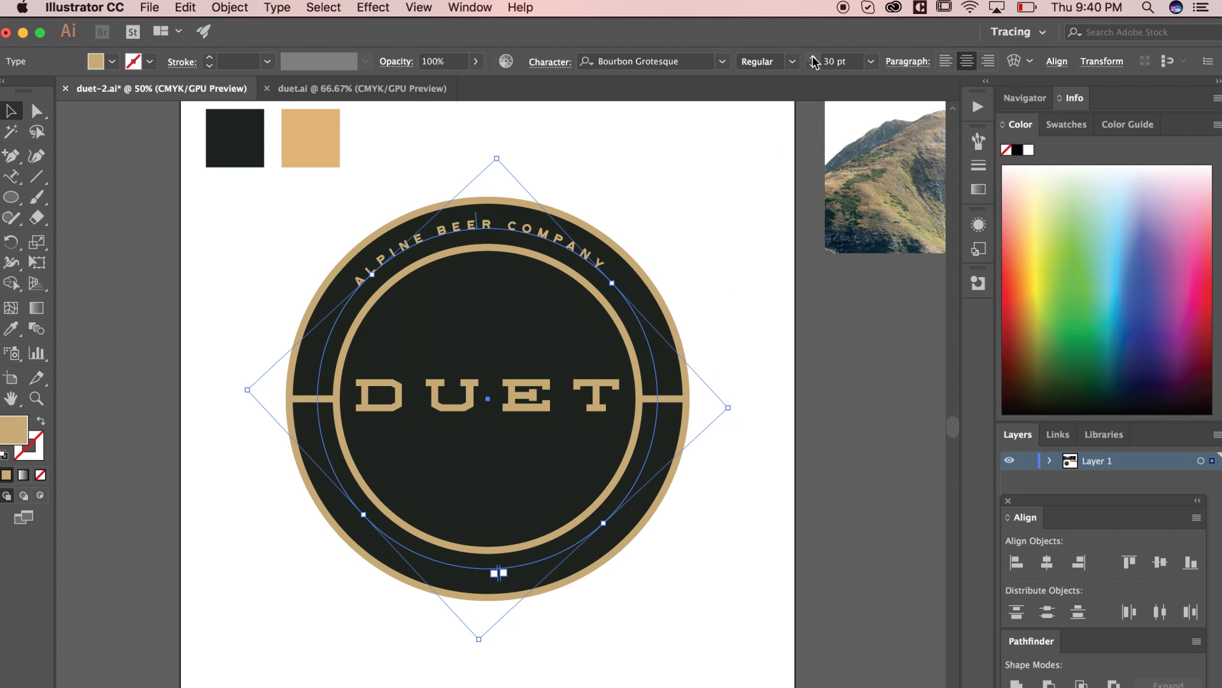
pyautogui.click(814, 61)
pyautogui.click(813, 61)
pyautogui.hotkey('alt', 'Right')
pyautogui.hotkey('alt', 'Right')
pyautogui.hotkey('alt', 'Right')
pyautogui.hotkey('alt', 'Right')
pyautogui.hotkey('alt', 'Right')
pyautogui.hotkey('alt', 'Right')
pyautogui.hotkey('alt', 'Right')
pyautogui.hotkey('alt', 'Right')
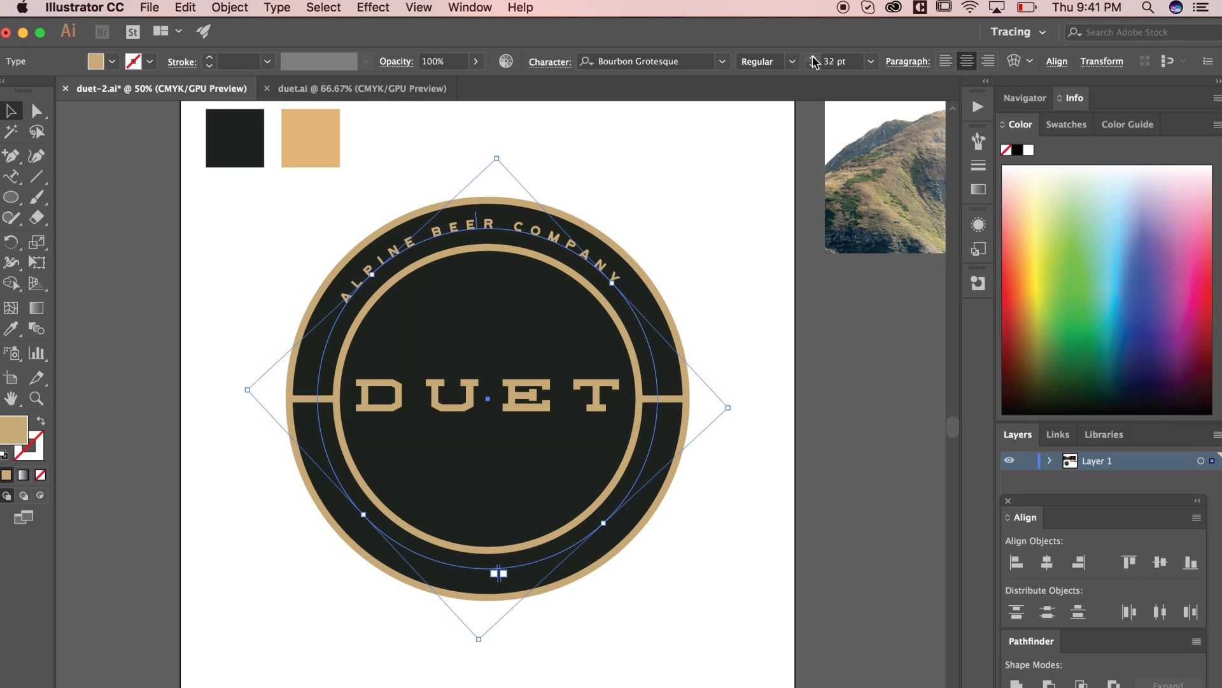
pyautogui.hotkey('alt', 'Right')
pyautogui.hotkey('alt', 'Right')
pyautogui.hotkey('alt', 'Right')
pyautogui.hotkey('alt', 'Right')
pyautogui.hotkey('alt', 'Right')
pyautogui.hotkey('alt', 'Right')
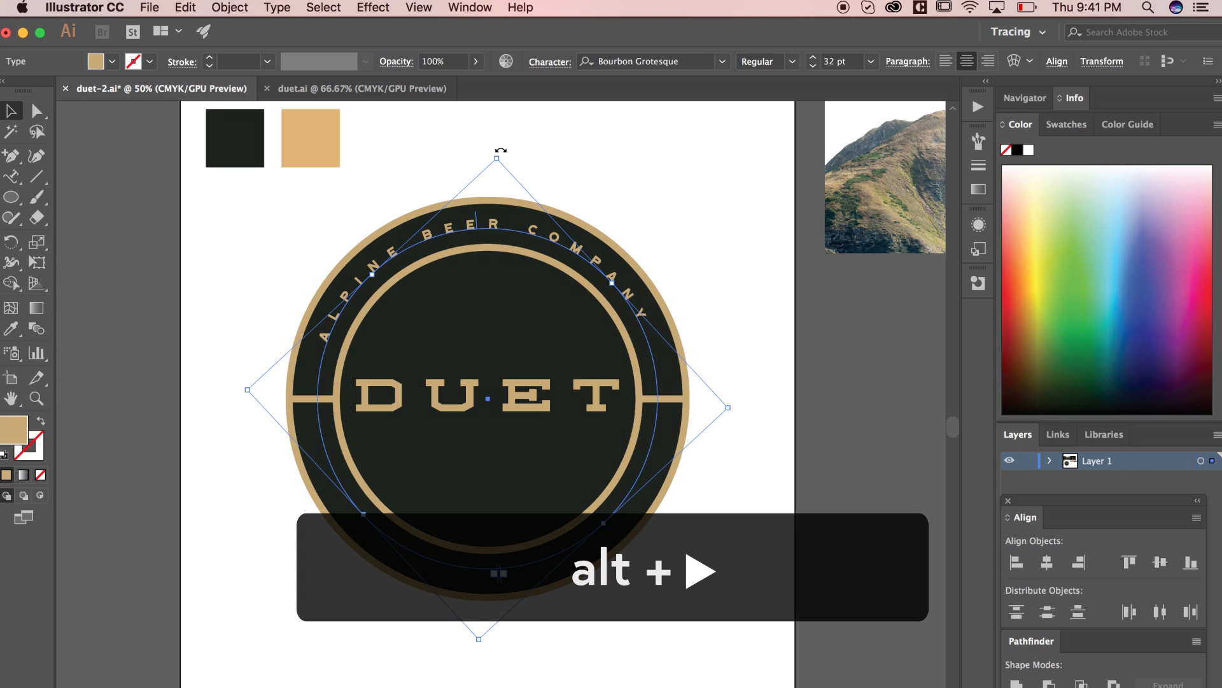
# Rotate the arched lettering to centre it on top, then resize a circle to about 9.85 in.
pyautogui.moveTo(501, 150); pyautogui.dragTo(526, 150)
pyautogui.click(625, 206)
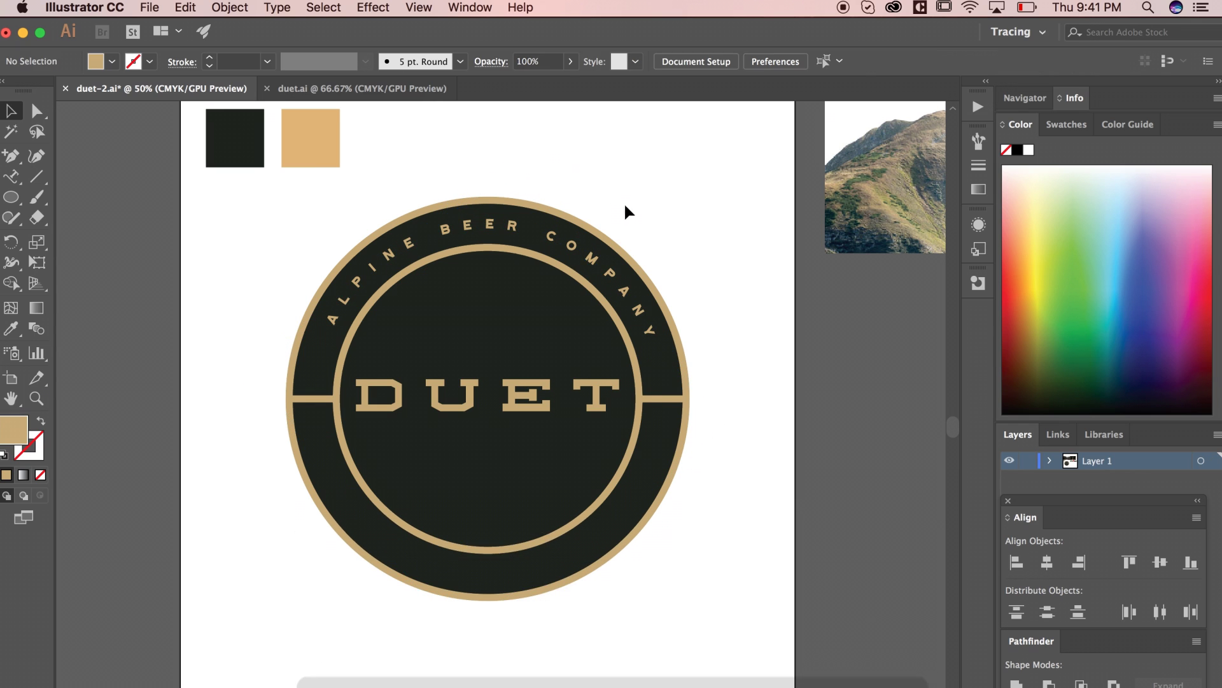
pyautogui.moveTo(625, 206); pyautogui.dragTo(658, 188)
pyautogui.click(622, 242)
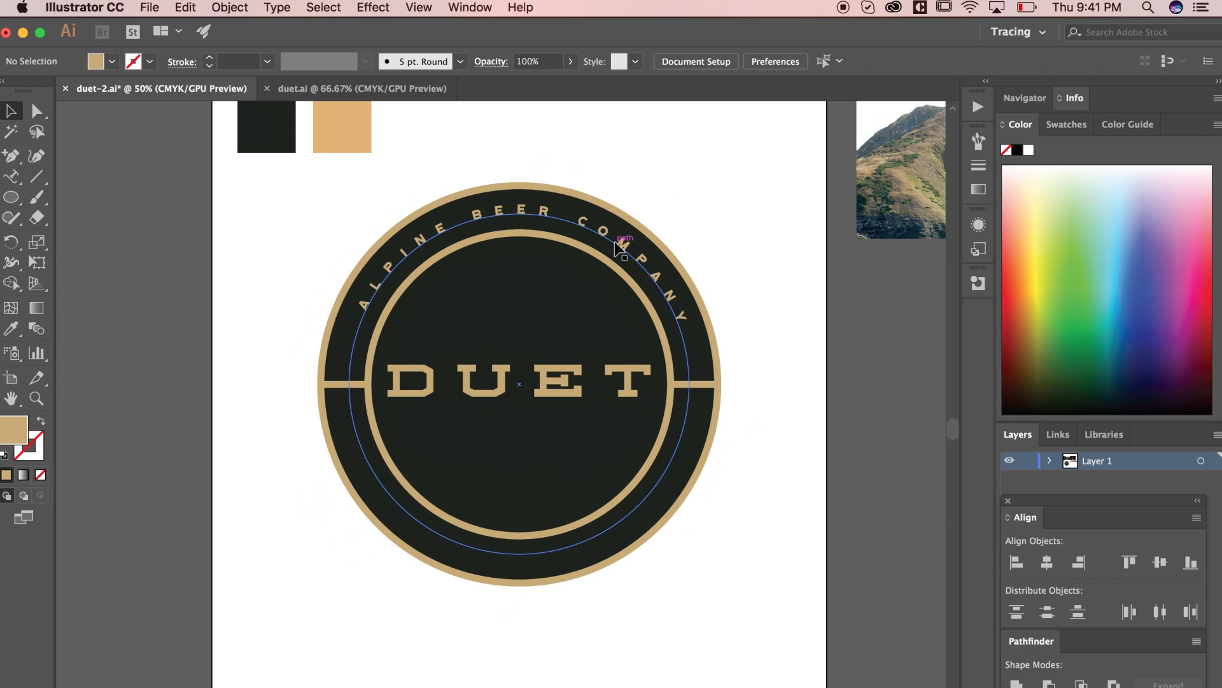
pyautogui.moveTo(555, 147); pyautogui.dragTo(552, 144)
pyautogui.click(625, 157)
pyautogui.moveTo(660, 184); pyautogui.dragTo(669, 161)
pyautogui.click(667, 278)
pyautogui.moveTo(679, 209); pyautogui.dragTo(674, 217)
# Shrink DUET slightly and select the divider bars' end anchors at the inner ring.
pyautogui.click(637, 349)
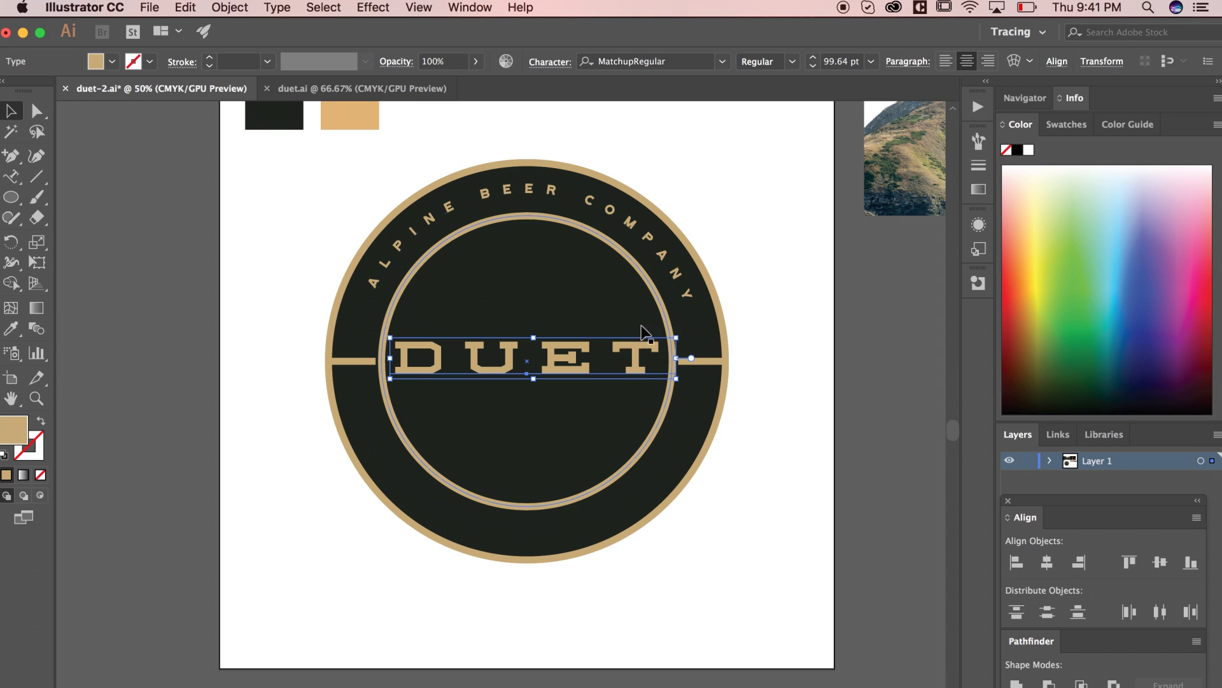
pyautogui.moveTo(673, 335); pyautogui.dragTo(670, 338)
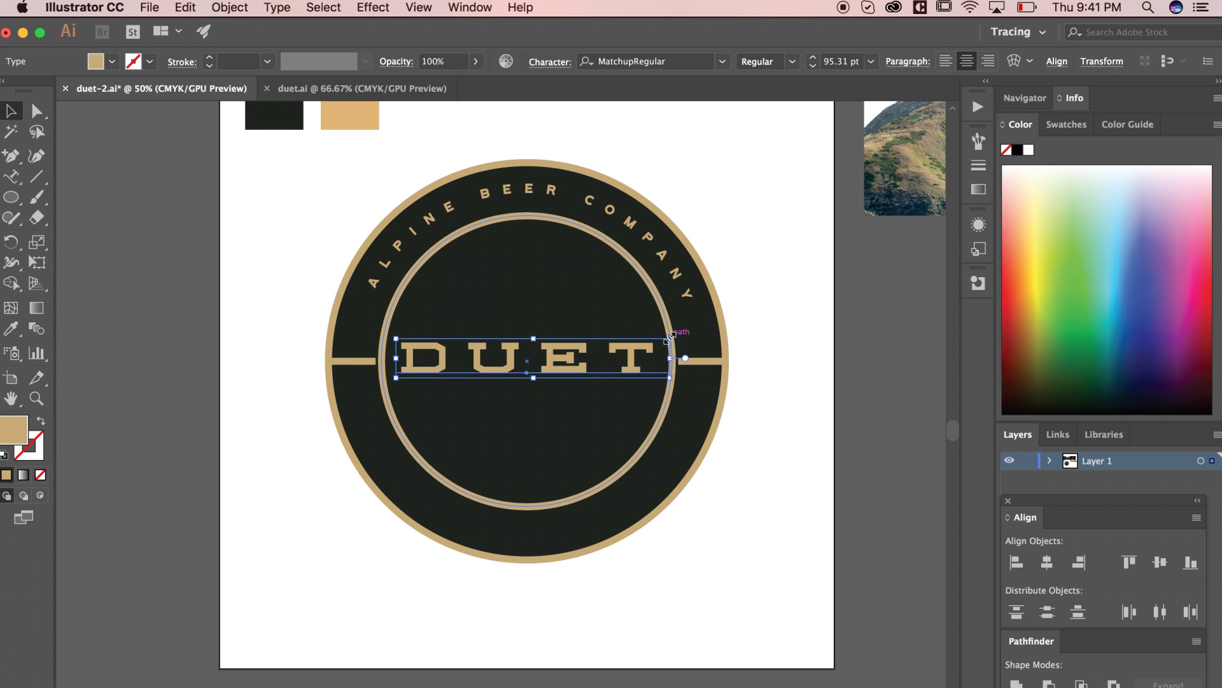
pyautogui.press('a')
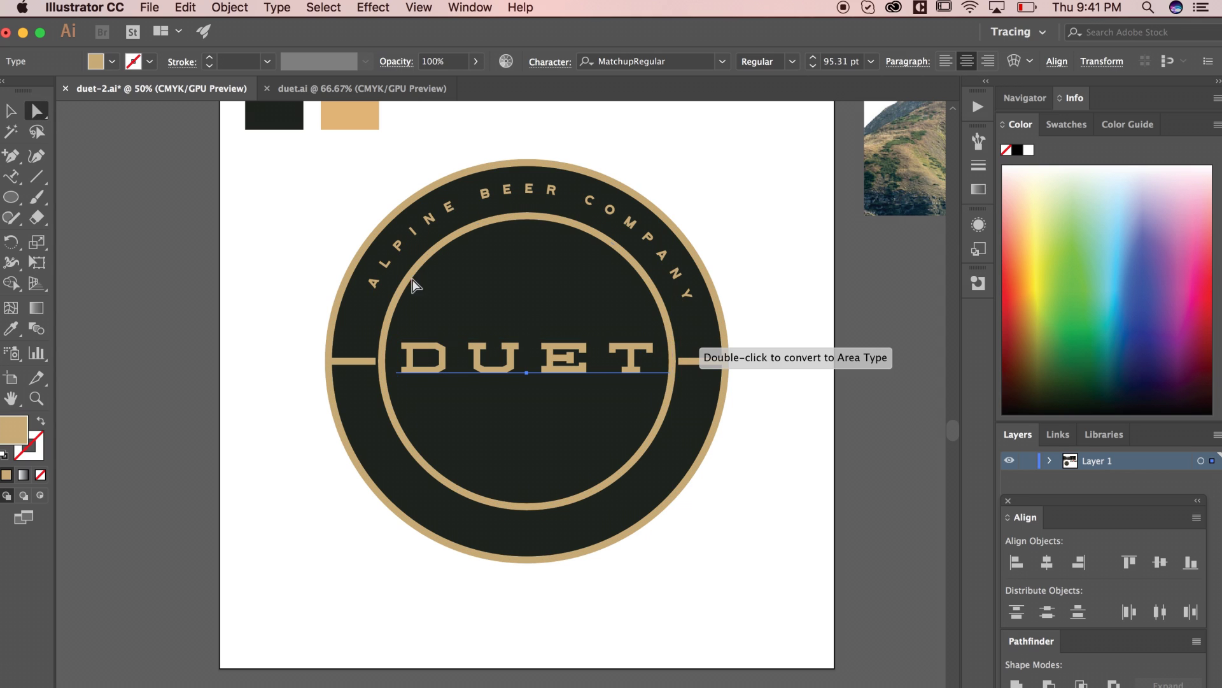
pyautogui.click(680, 361)
pyautogui.click(678, 362)
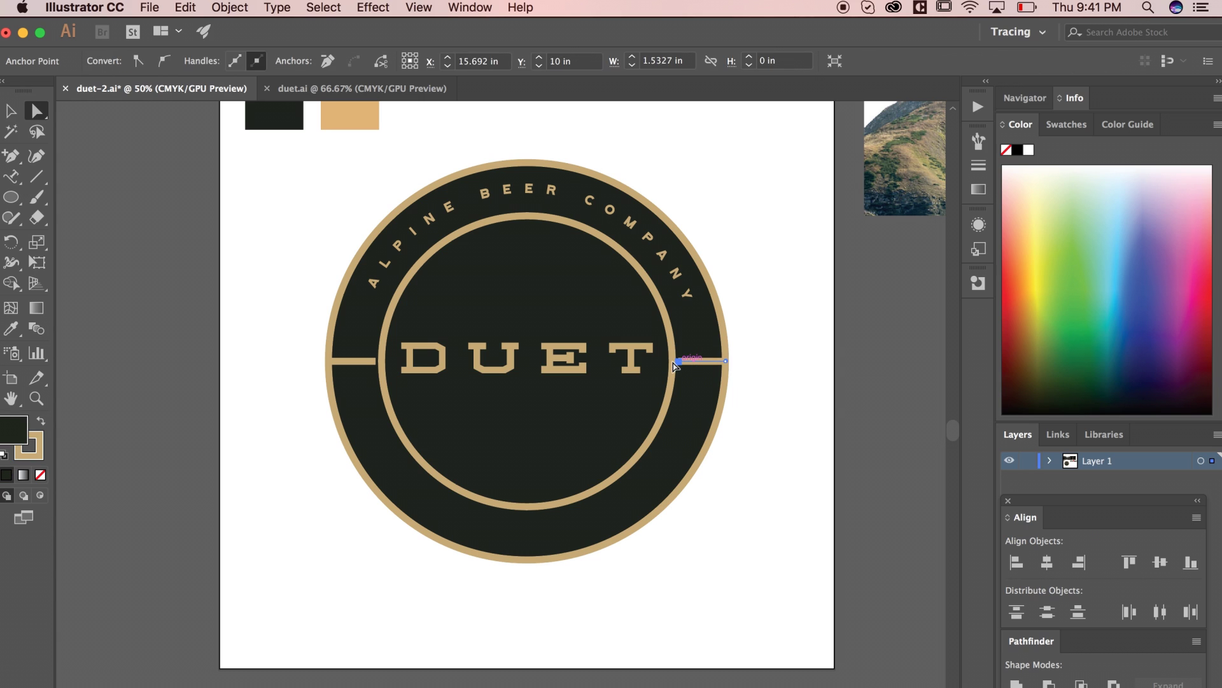
pyautogui.keyDown('shift'); pyautogui.click(676, 366); pyautogui.keyUp('shift')
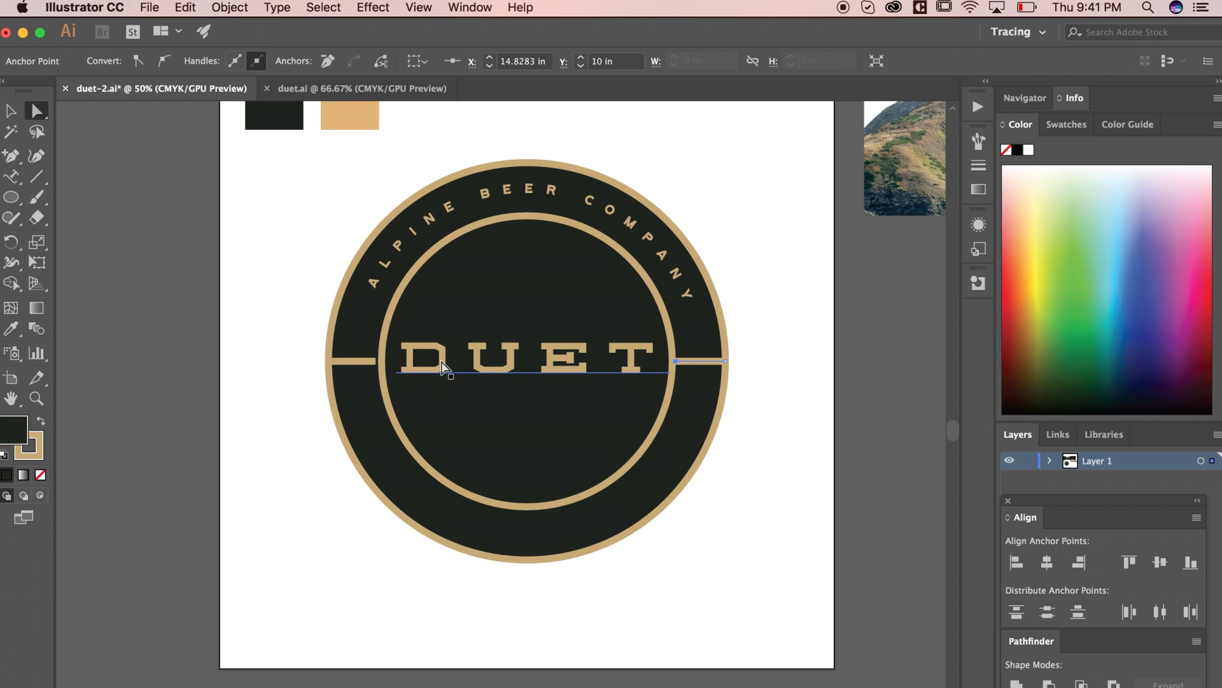
pyautogui.keyDown('shift'); pyautogui.click(375, 361); pyautogui.keyUp('shift')
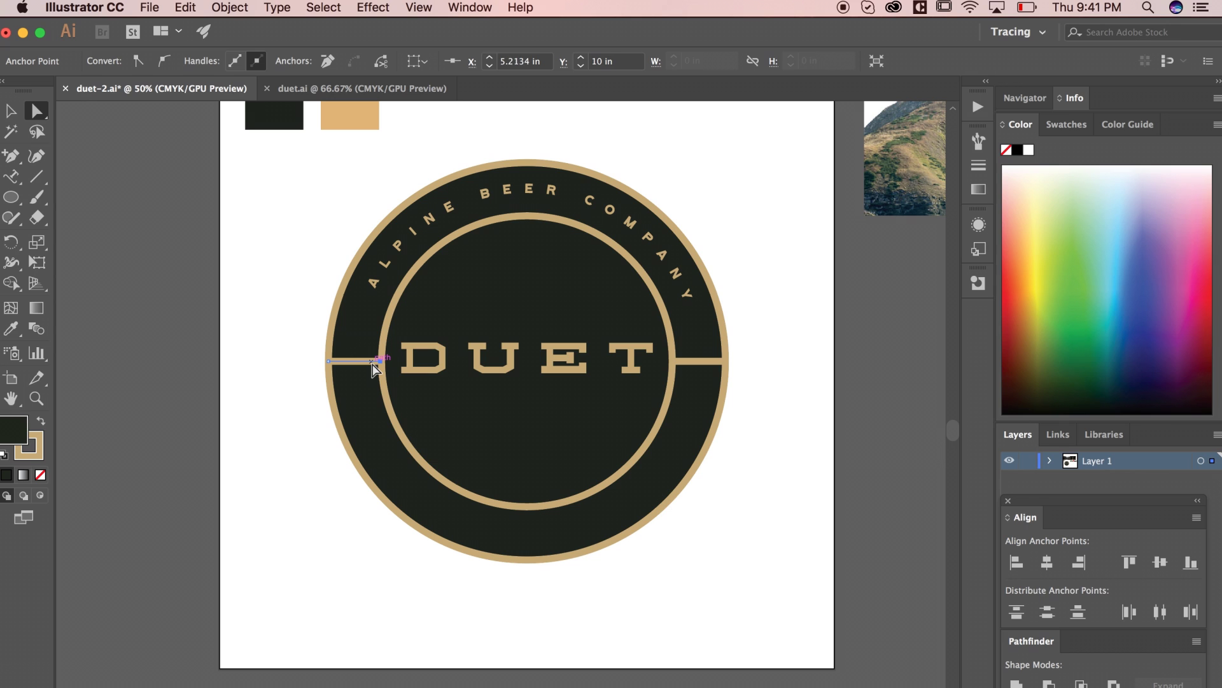
pyautogui.click(285, 229)
pyautogui.press('v')
# Enlarge the curved brewery text to about 38.33 pt and rotate it centred across the top.
pyautogui.click(610, 216)
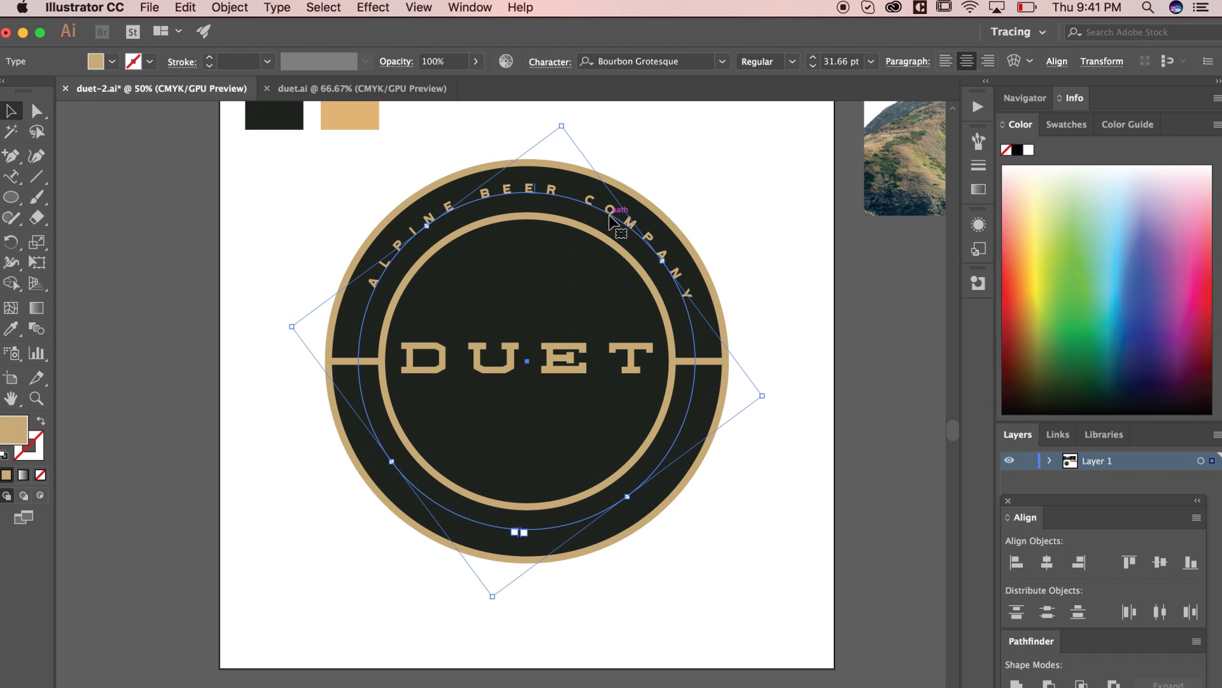
pyautogui.click(814, 57)
pyautogui.click(814, 58)
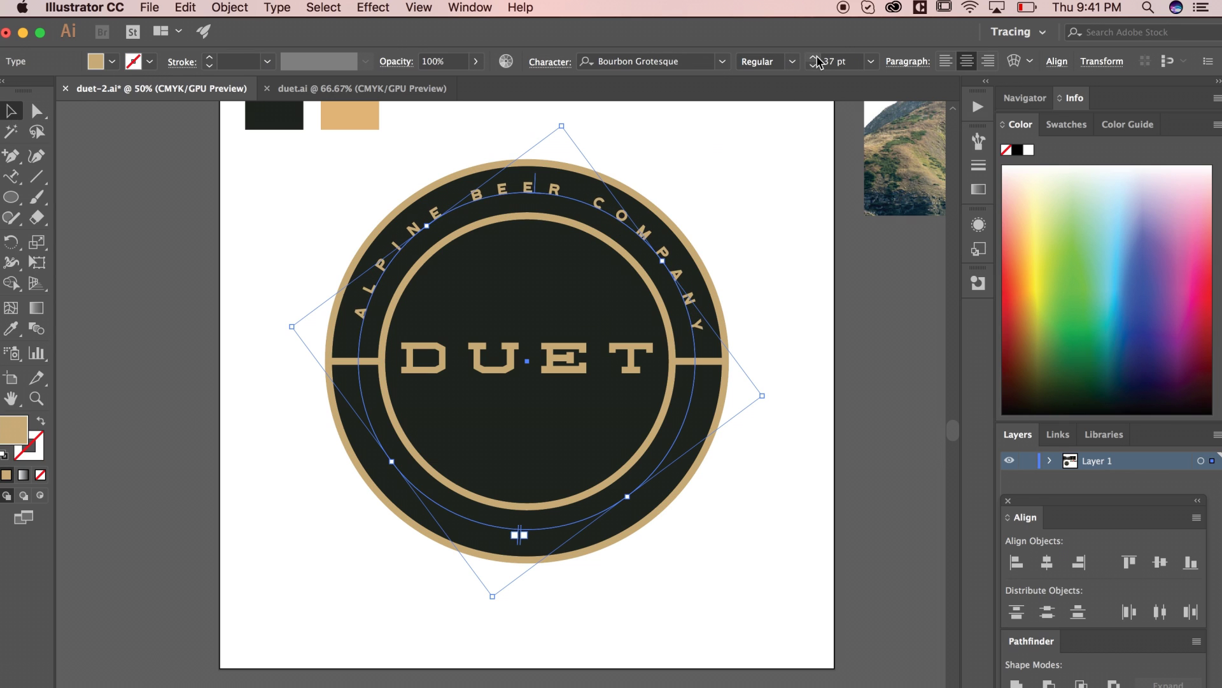
pyautogui.click(814, 57)
pyautogui.click(814, 57)
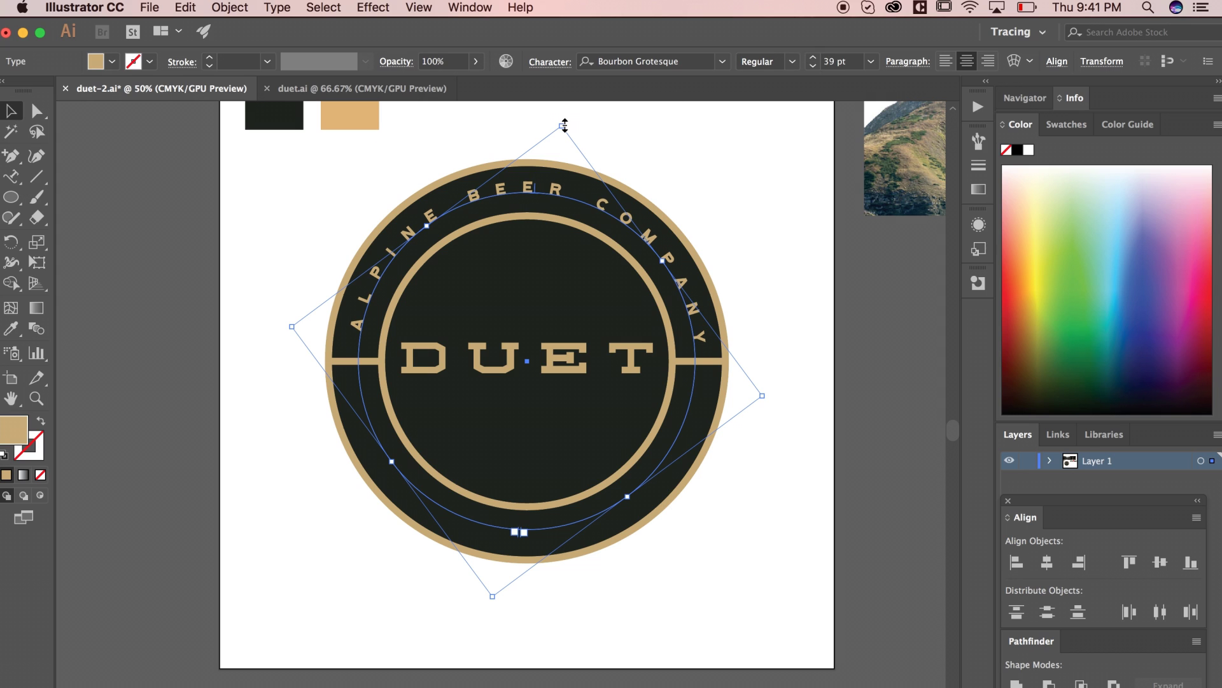
pyautogui.moveTo(775, 394); pyautogui.dragTo(772, 394)
pyautogui.moveTo(566, 126); pyautogui.dragTo(559, 119)
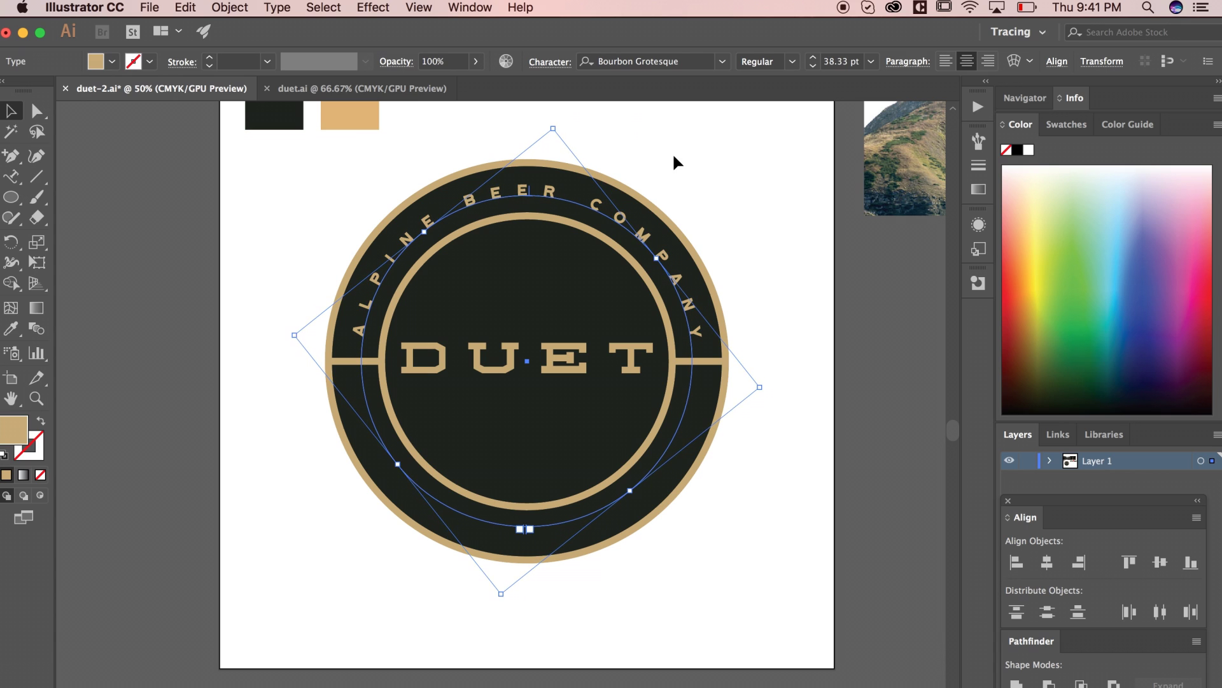
pyautogui.click(762, 199)
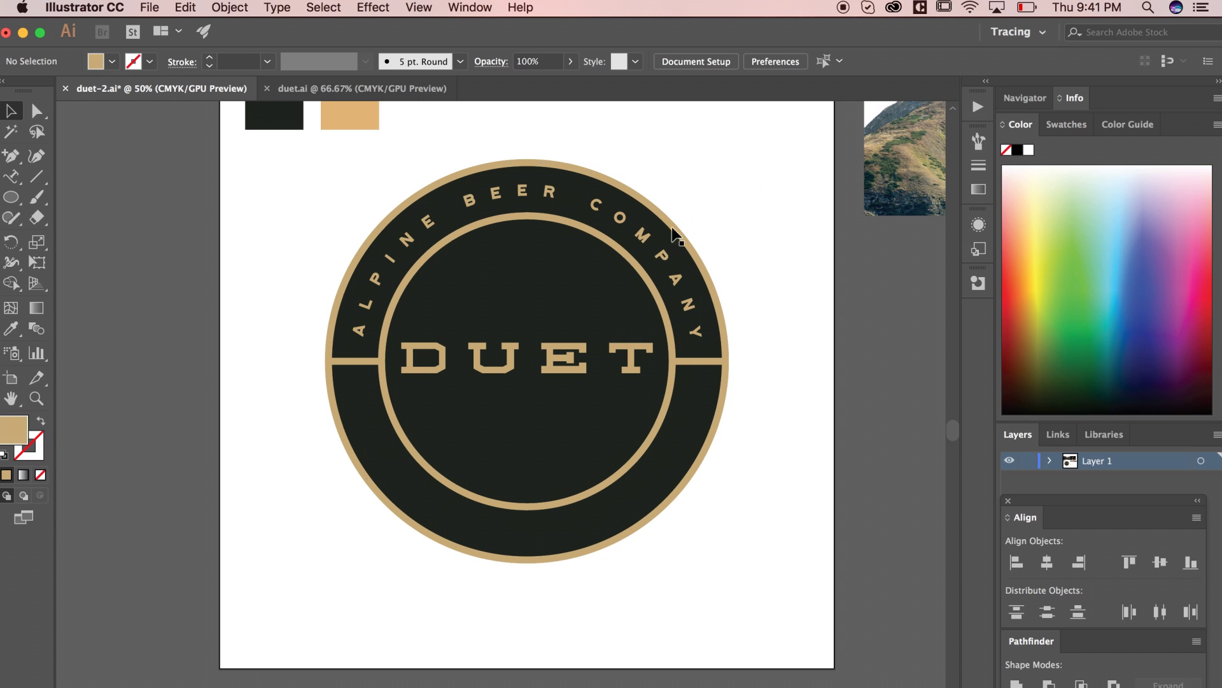
pyautogui.click(657, 241)
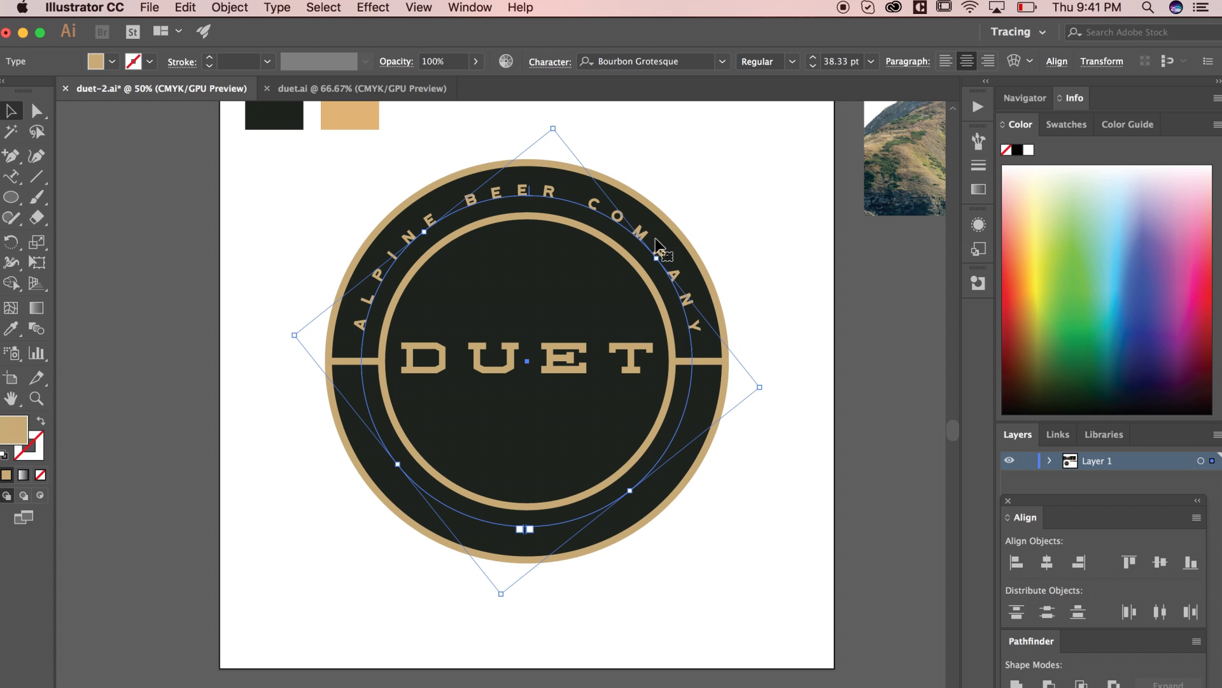
pyautogui.click(774, 238)
pyautogui.moveTo(774, 238); pyautogui.dragTo(766, 204)
# Paste a copy of the curved ALPINE BEER COMPANY text in place, rotated 180° and flipped onto the bottom arc.
pyautogui.moveTo(681, 150); pyautogui.dragTo(623, 245)
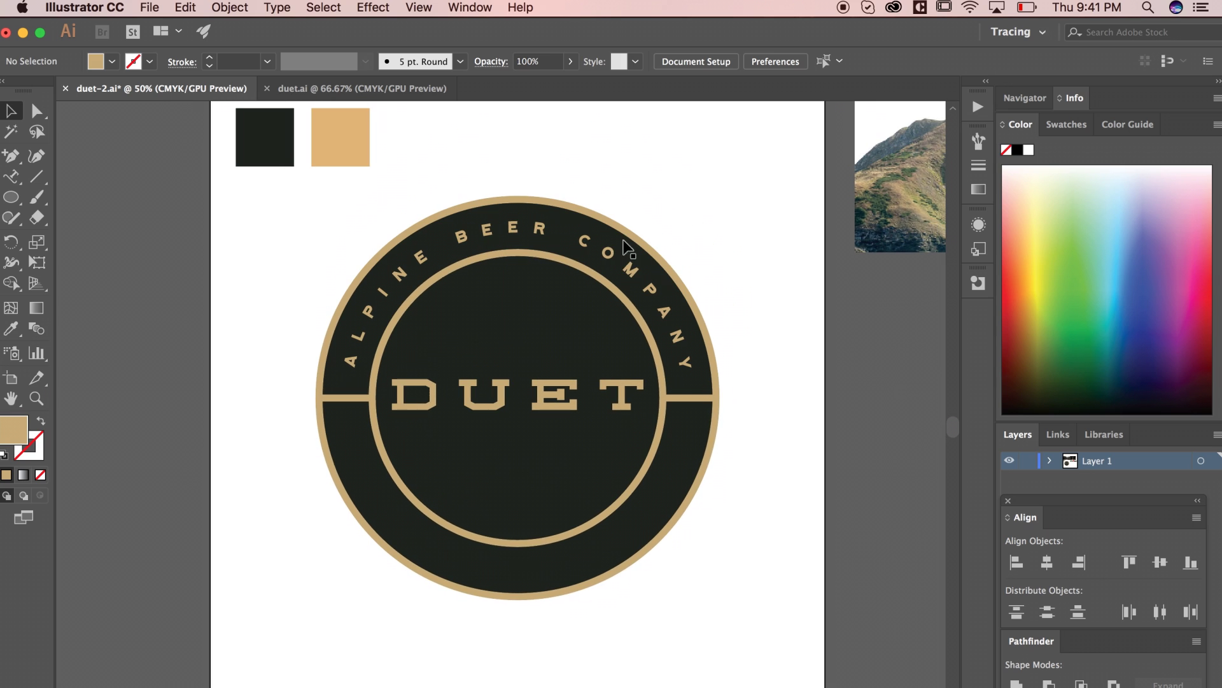
pyautogui.click(627, 248)
pyautogui.click(174, 5)
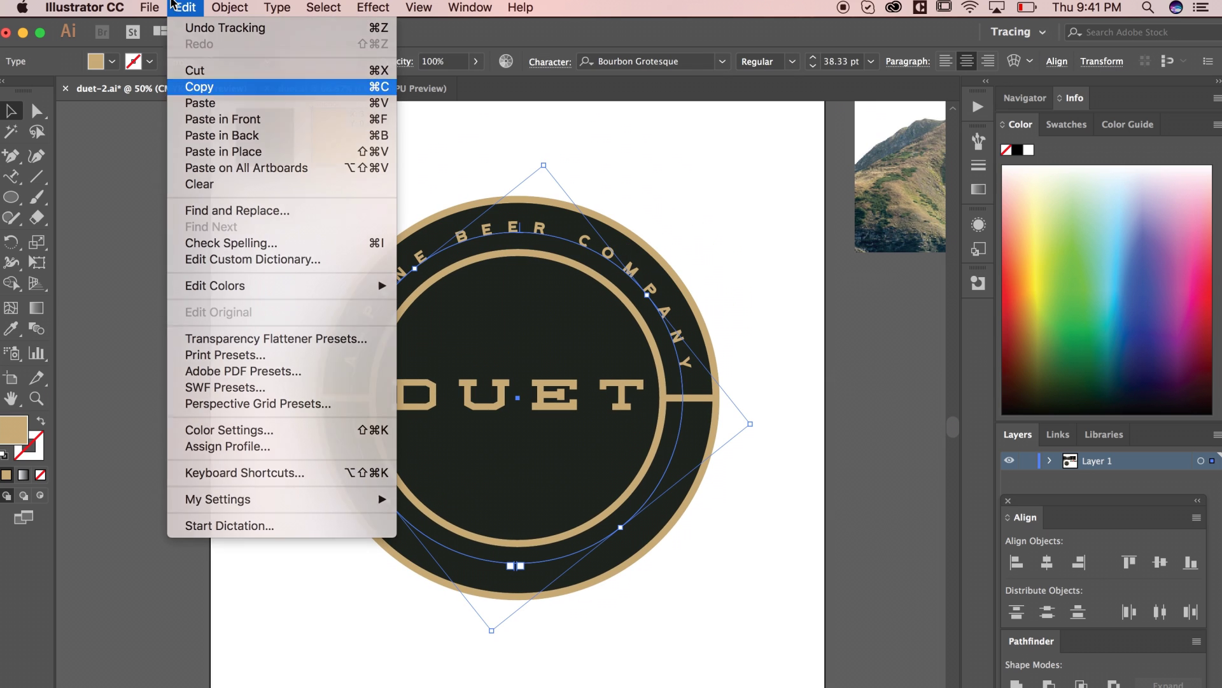
pyautogui.click(199, 87)
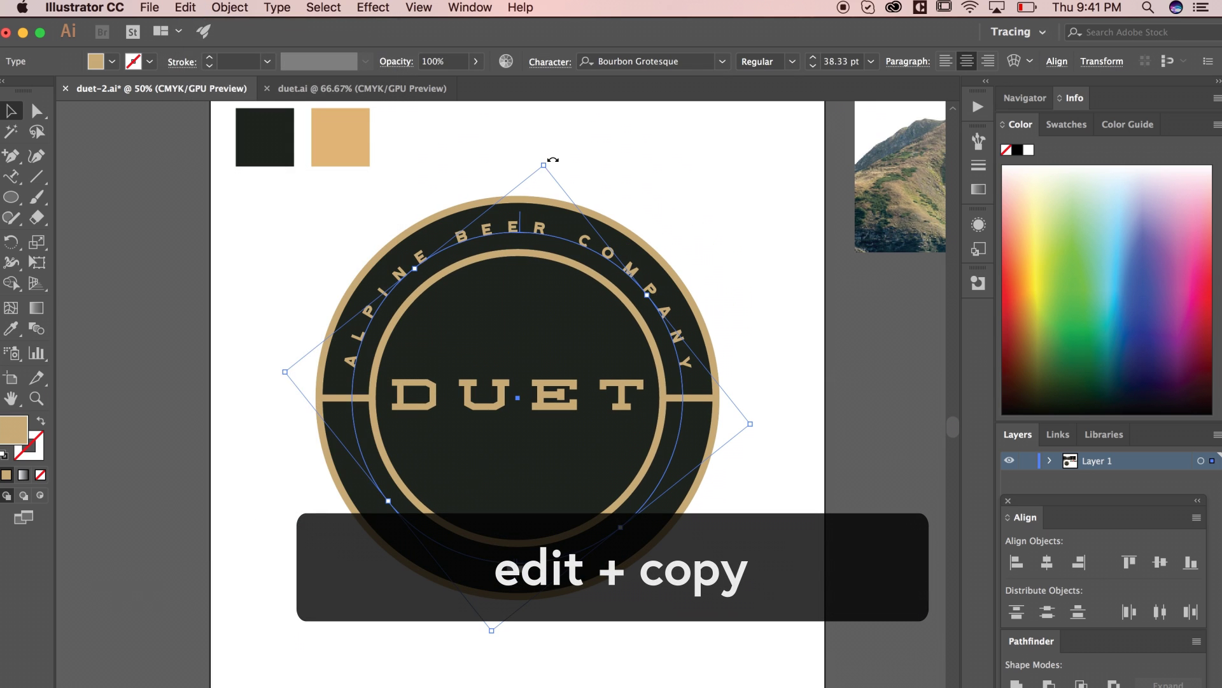
pyautogui.press('super+shift+v')
pyautogui.moveTo(553, 160); pyautogui.dragTo(491, 583)
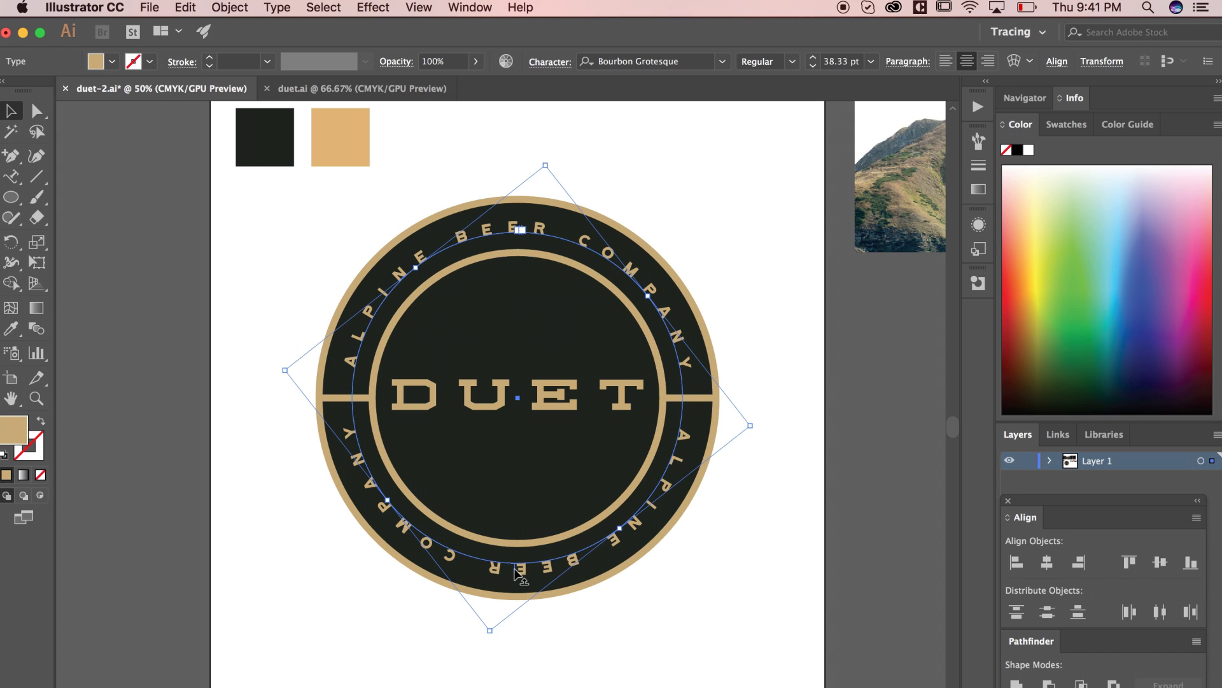
pyautogui.moveTo(515, 569); pyautogui.dragTo(517, 541)
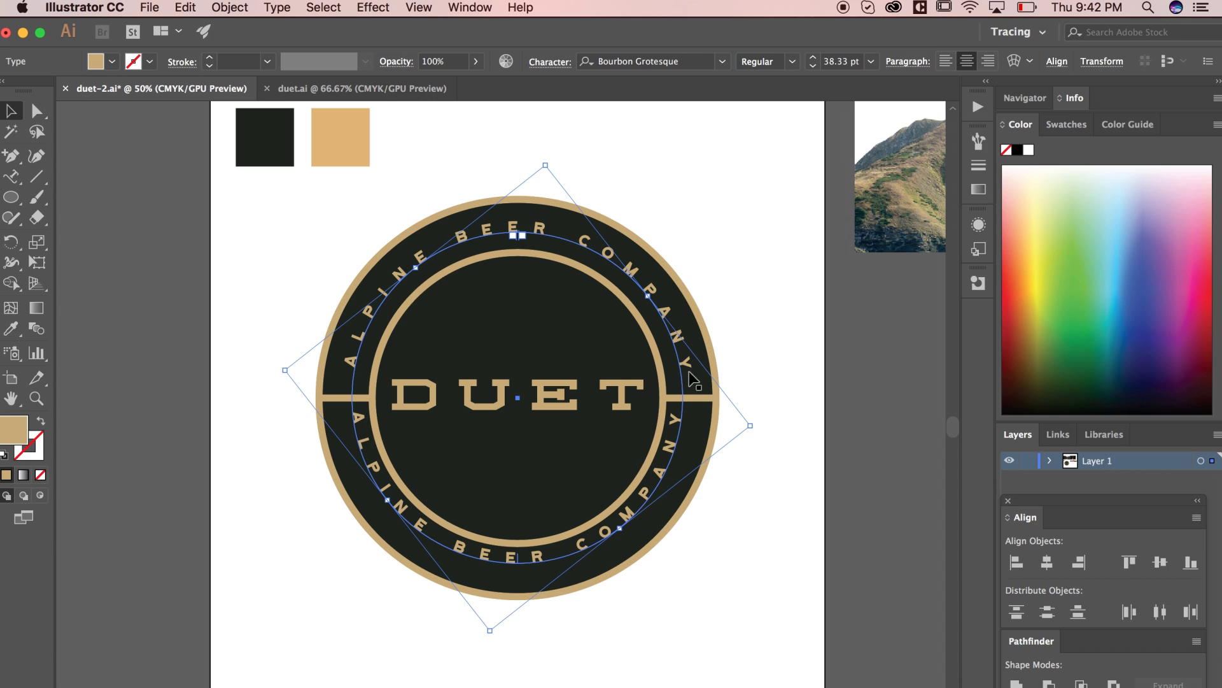
# Set the bottom curved text to 40 pt and select all its characters for editing.
pyautogui.moveTo(753, 427); pyautogui.dragTo(769, 434)
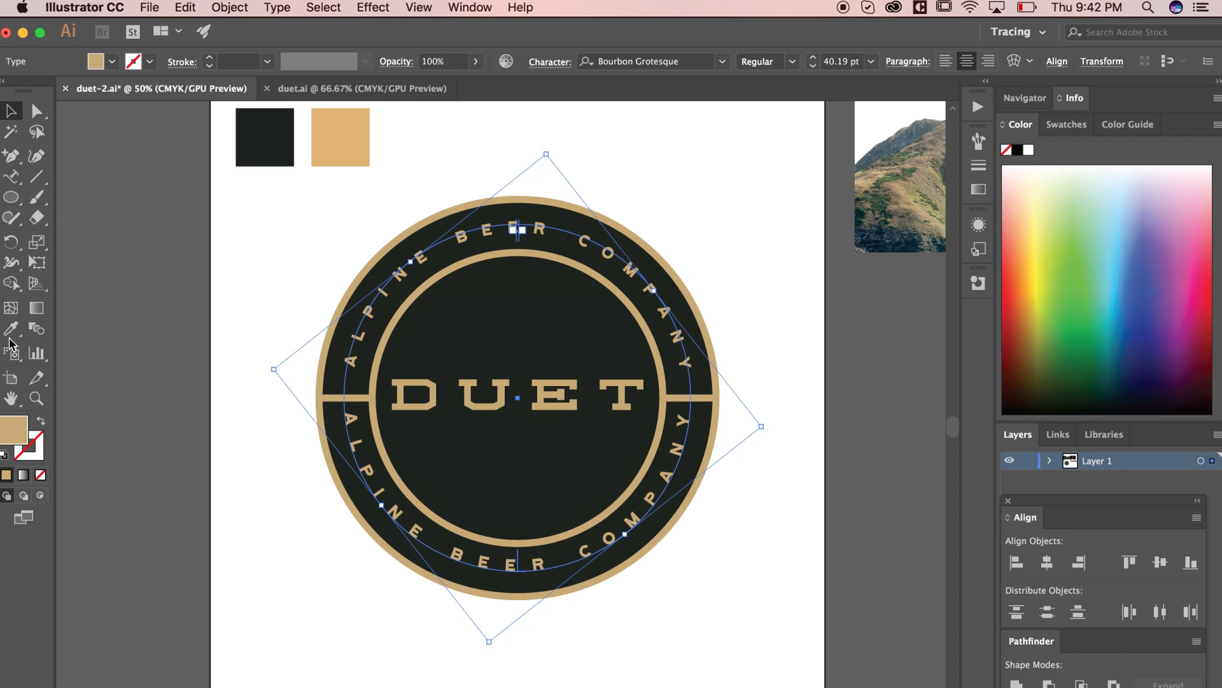
pyautogui.click(813, 66)
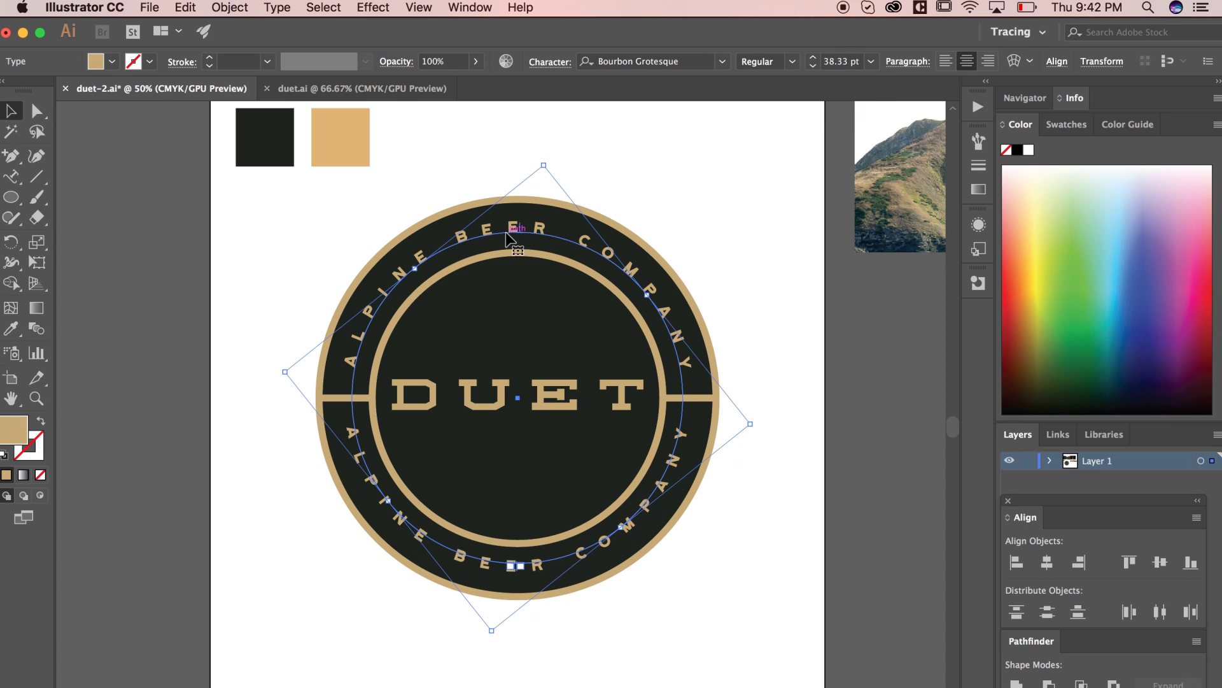
pyautogui.click(810, 57)
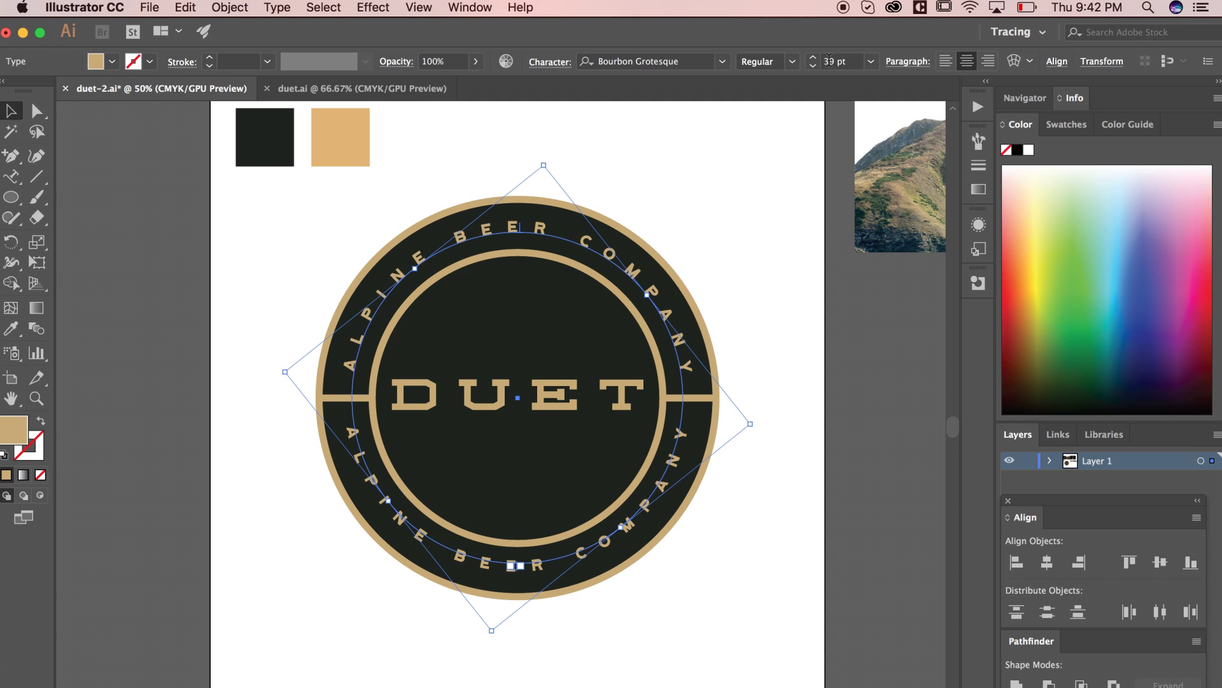
pyautogui.click(648, 510)
pyautogui.click(813, 57)
pyautogui.click(813, 57)
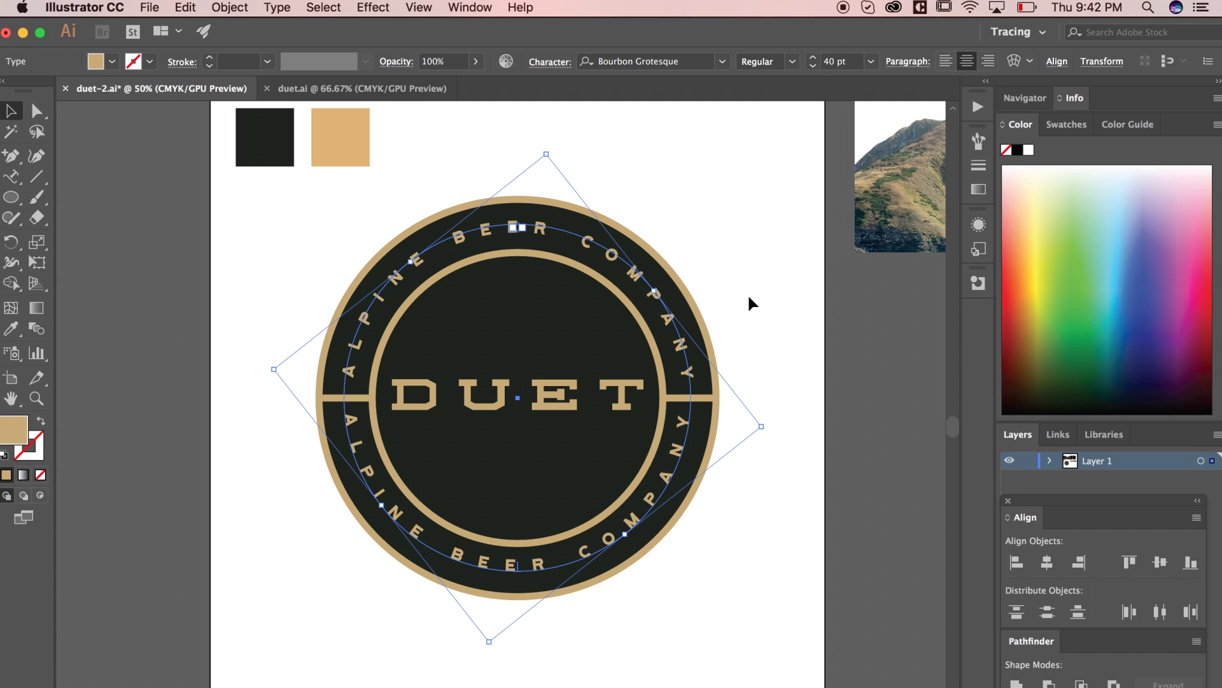
pyautogui.click(764, 405)
pyautogui.doubleClick(677, 450)
pyautogui.press('super+a')
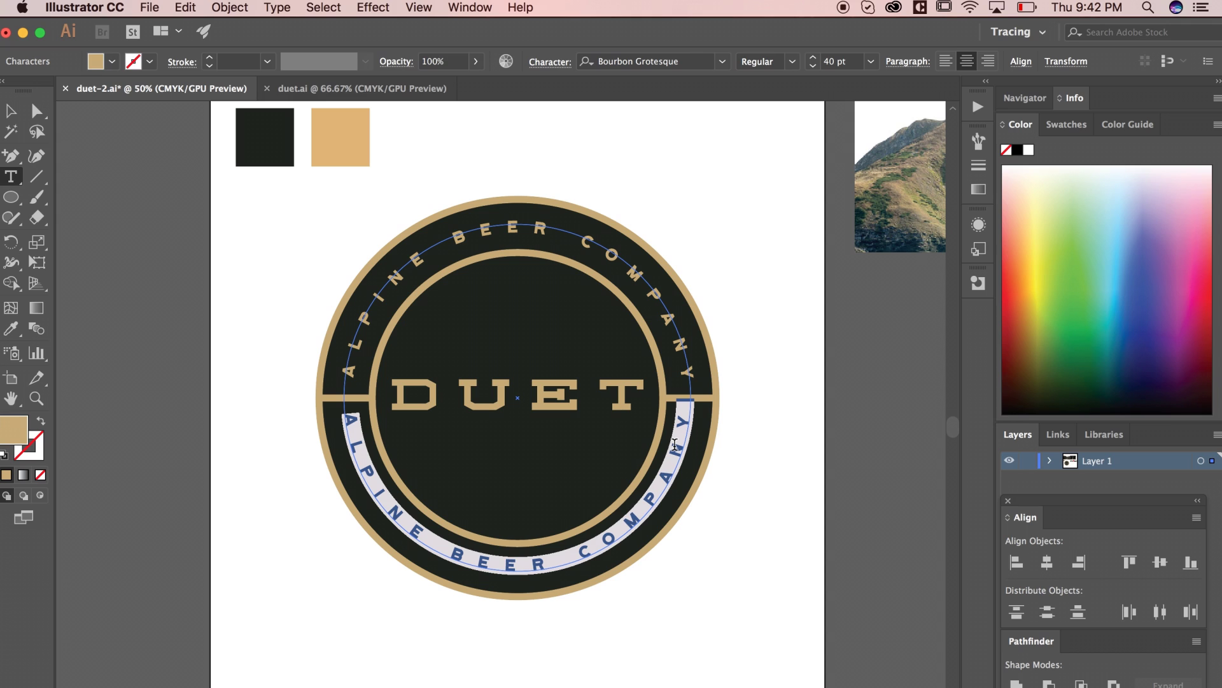
# Replace the bottom text with 'REALLY RAD BEER' and rotate it to centre under the badge.
pyautogui.write('REALLY')
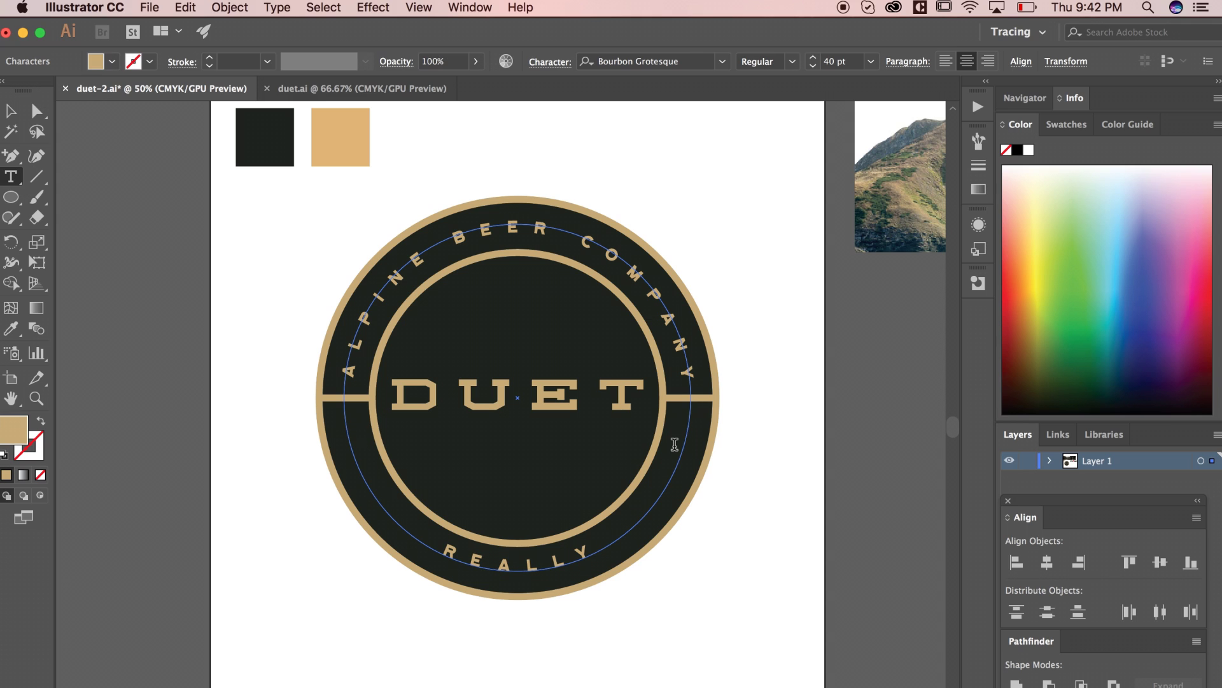
pyautogui.write(' RAD B')
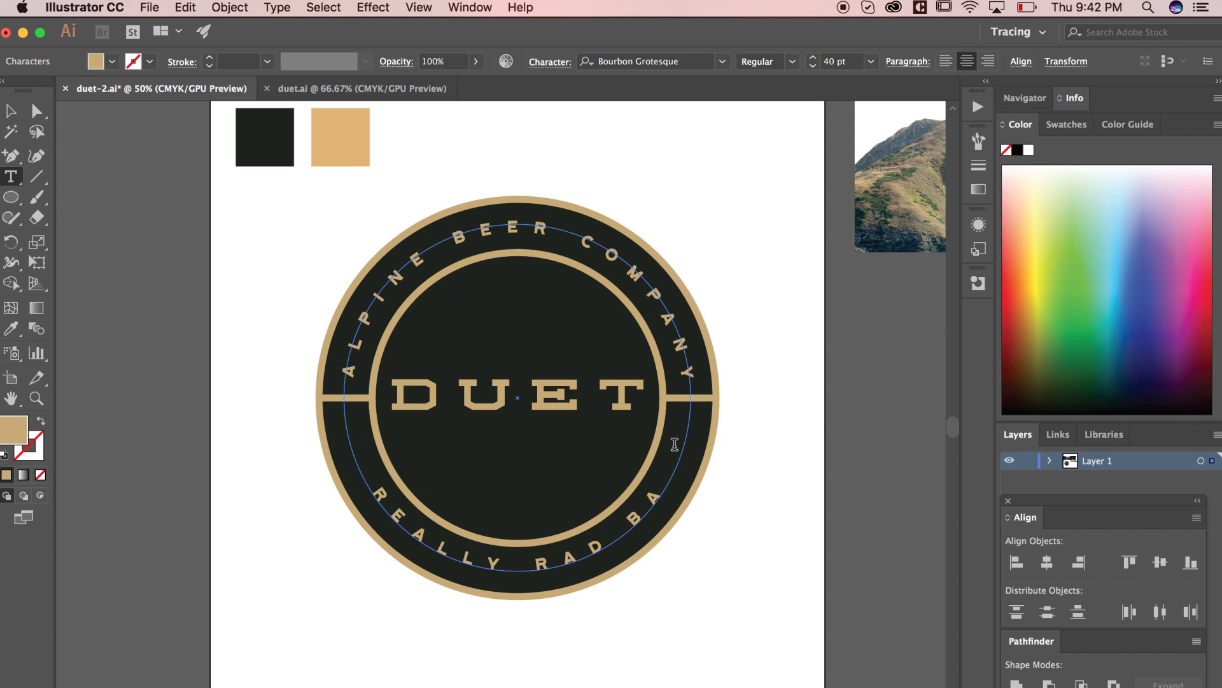
pyautogui.write('EER')
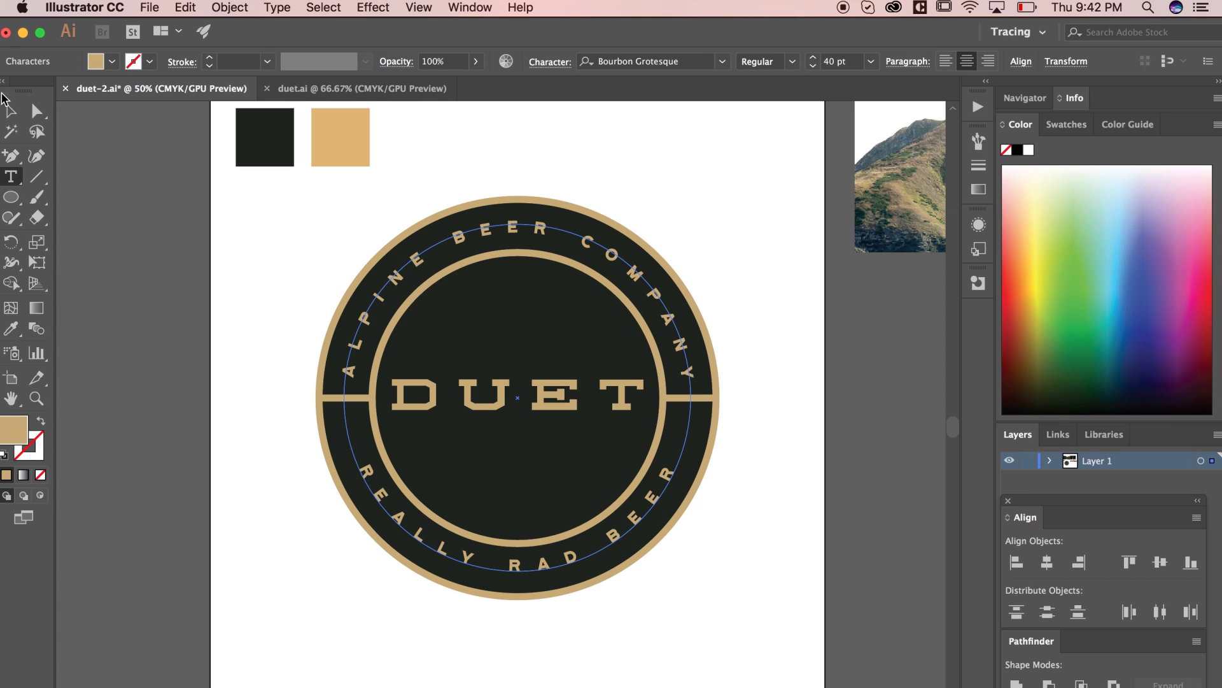
pyautogui.click(11, 110)
pyautogui.click(729, 216)
pyautogui.moveTo(769, 299); pyautogui.dragTo(780, 251)
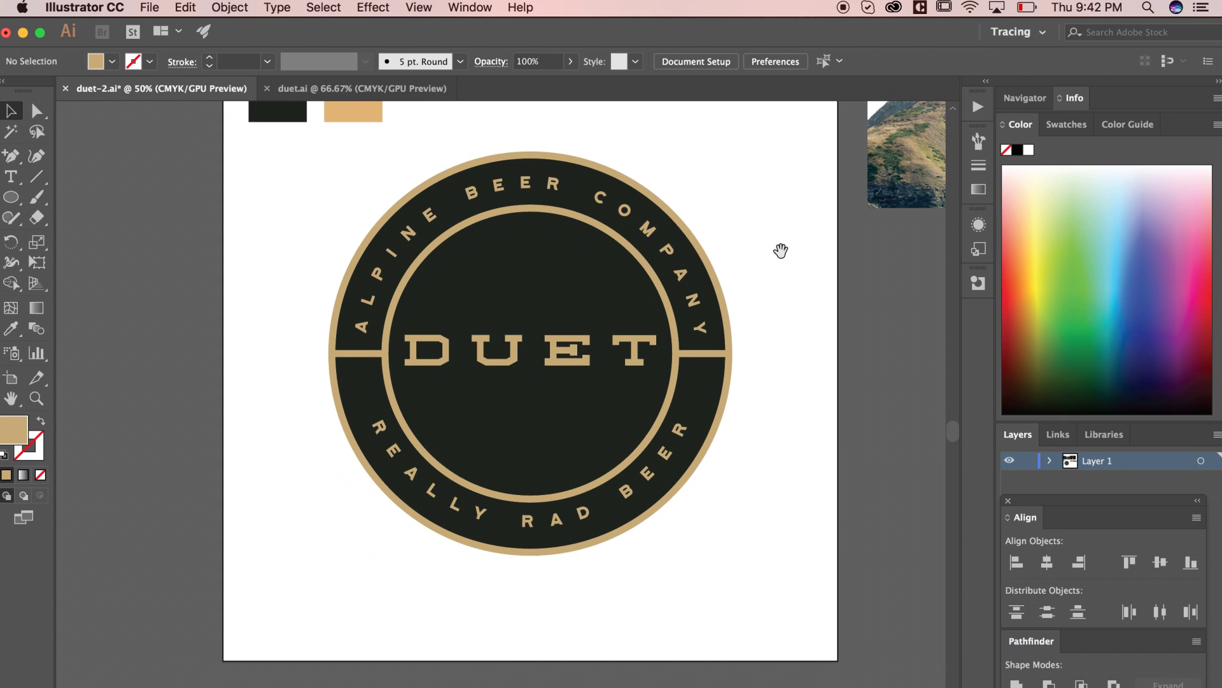
pyautogui.click(689, 444)
pyautogui.moveTo(785, 385); pyautogui.dragTo(789, 384)
# Set REALLY RAD BEER in DIN 1451 fette Breitschrift with a thin stroke.
pyautogui.click(644, 58)
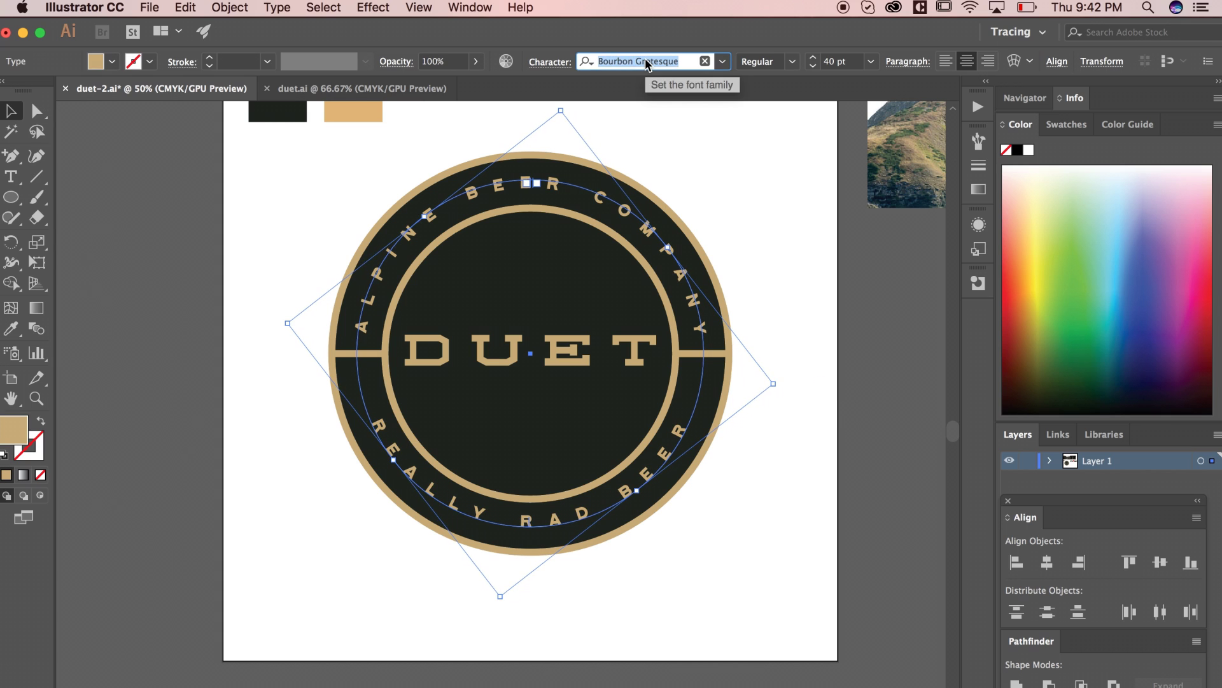
pyautogui.write('din')
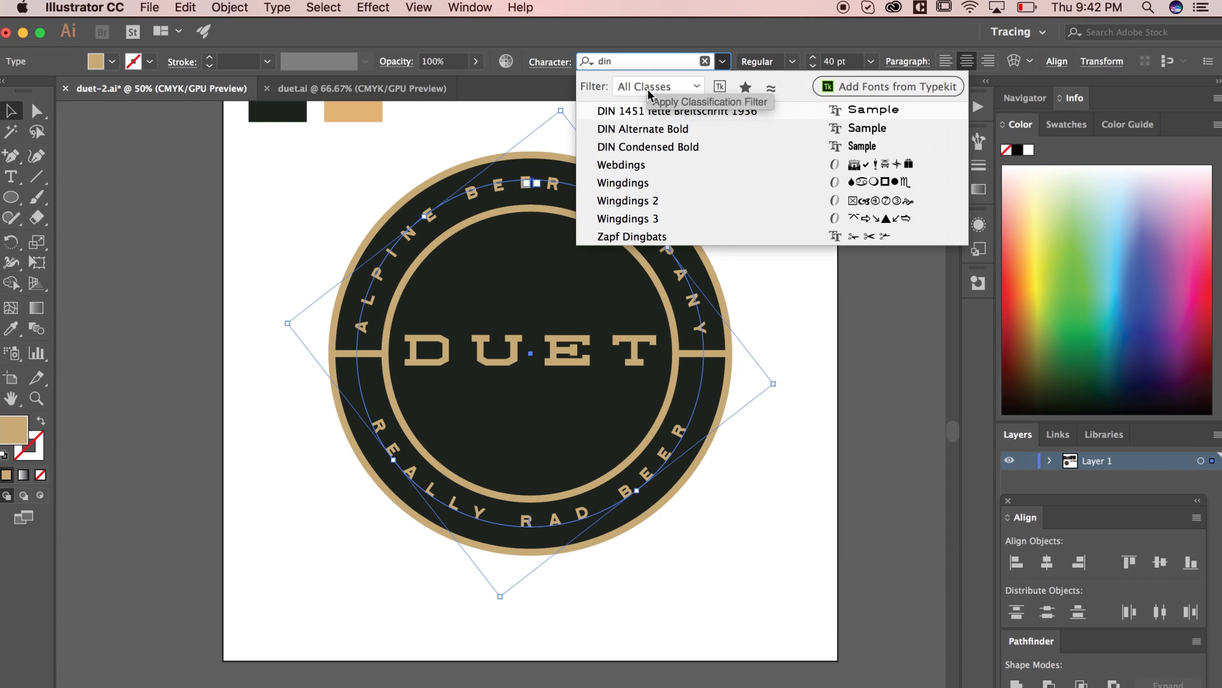
pyautogui.press('Return')
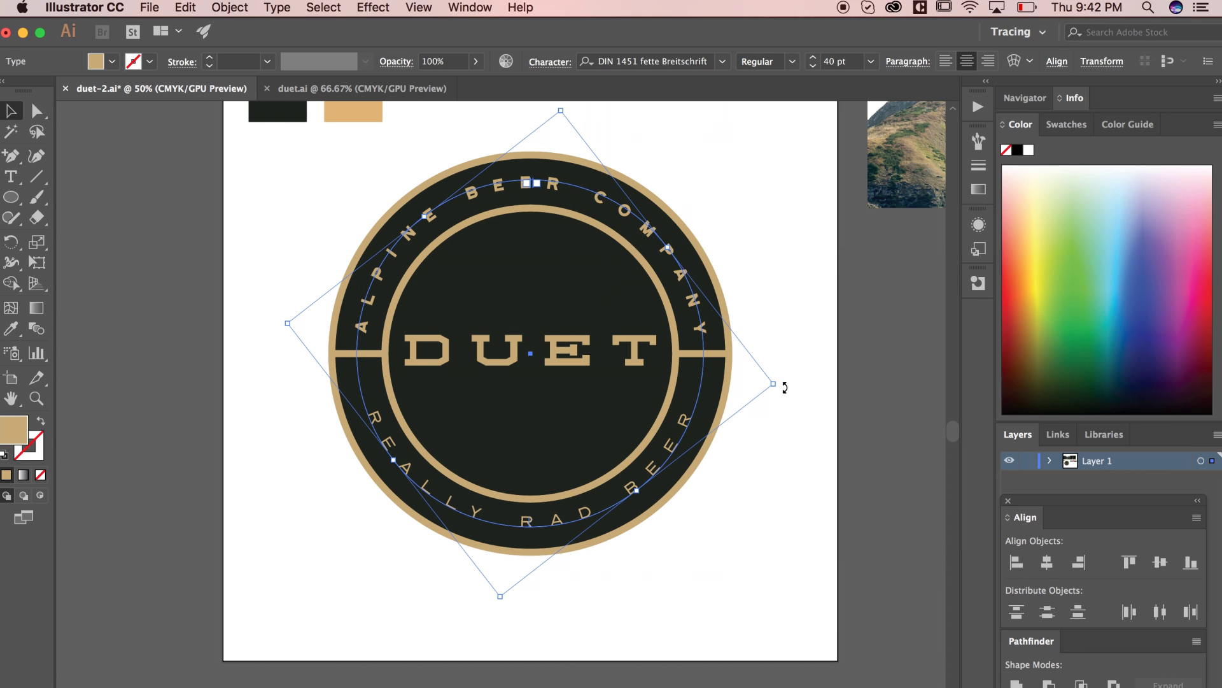
pyautogui.click(210, 59)
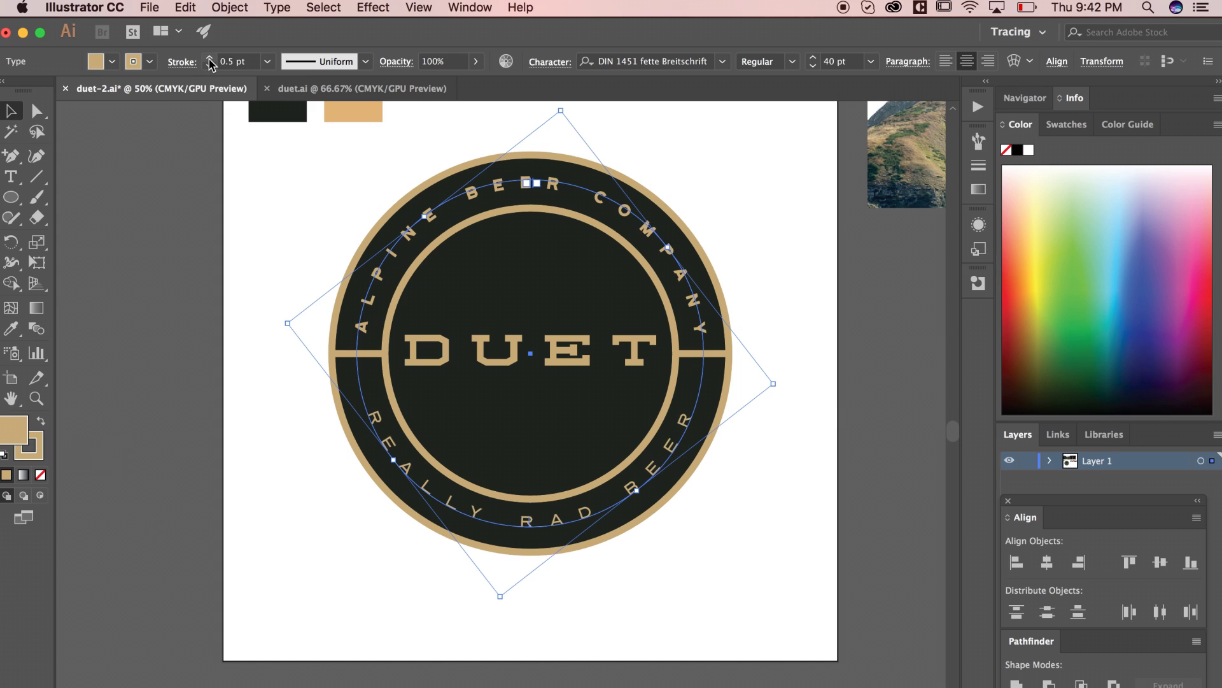
pyautogui.click(210, 58)
pyautogui.click(210, 58)
# Widen the letter spacing of REALLY RAD BEER with Alt+Right Arrow, then deselect.
pyautogui.click(831, 278)
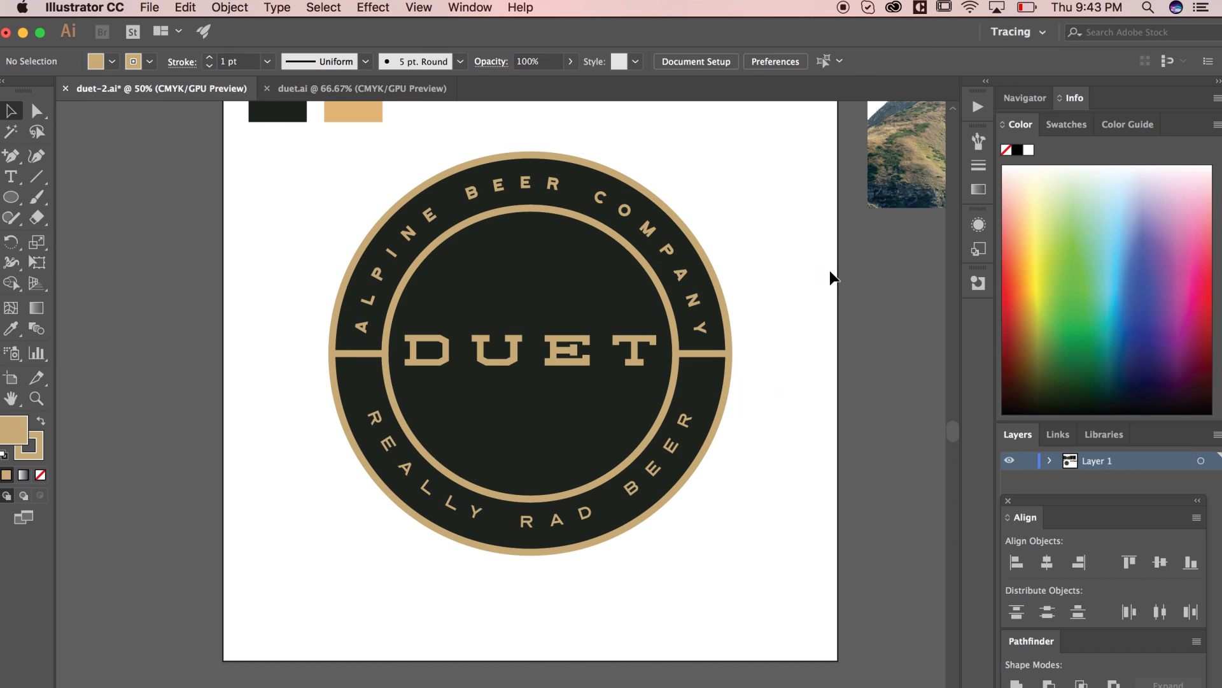
pyautogui.click(696, 413)
pyautogui.hotkey('alt', 'Right')
pyautogui.hotkey('alt', 'Right')
pyautogui.hotkey('alt', 'Right')
pyautogui.hotkey('alt', 'Right')
pyautogui.hotkey('alt', 'Right')
pyautogui.hotkey('alt', 'Right')
pyautogui.hotkey('alt', 'Right')
pyautogui.hotkey('alt', 'Right')
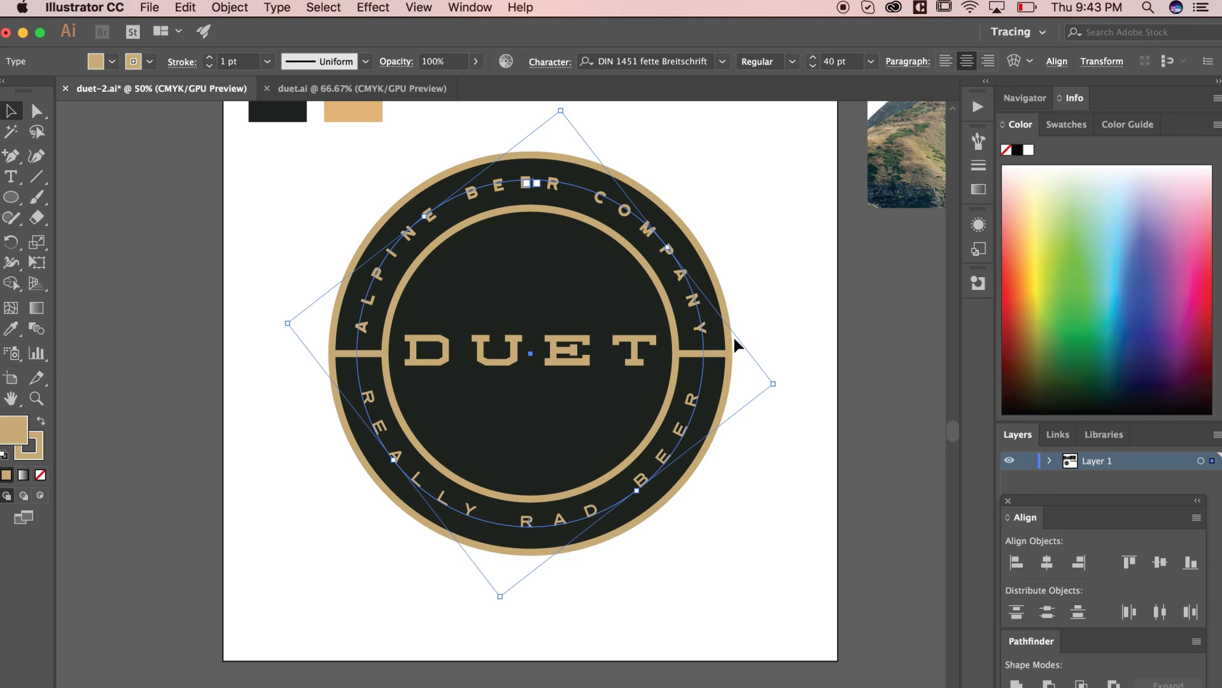
pyautogui.click(758, 344)
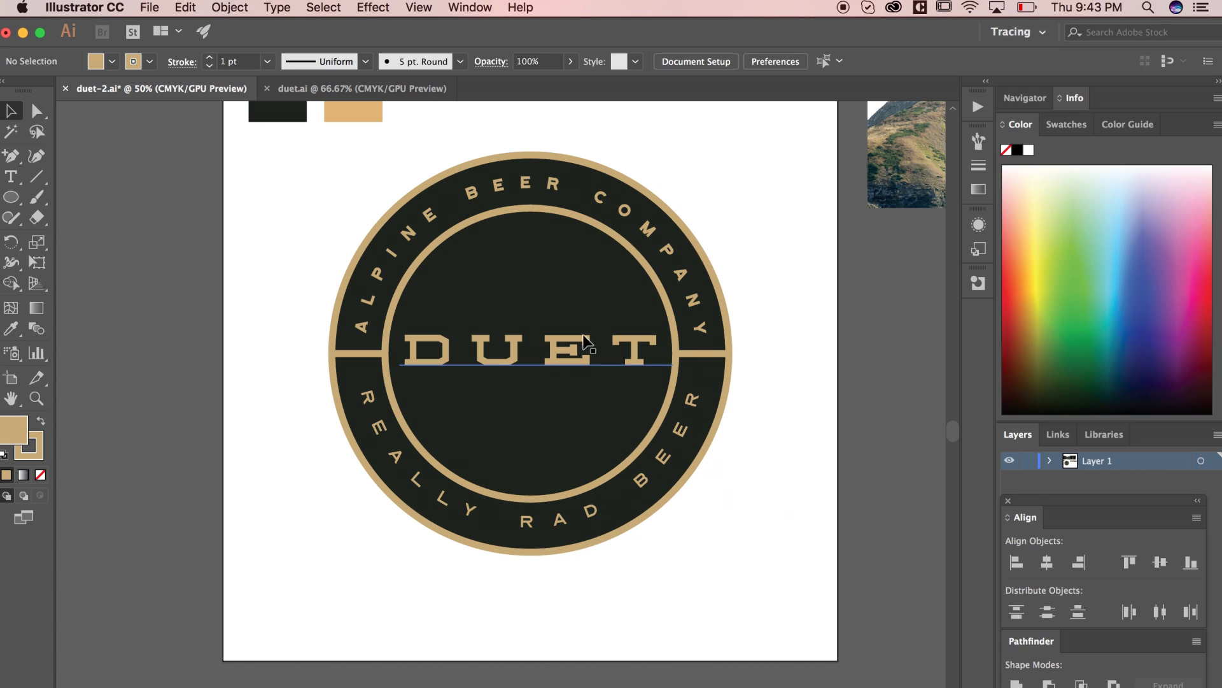
# Type the IPA text beside the badge and set it in Bebas Neue Bold.
pyautogui.press('t')
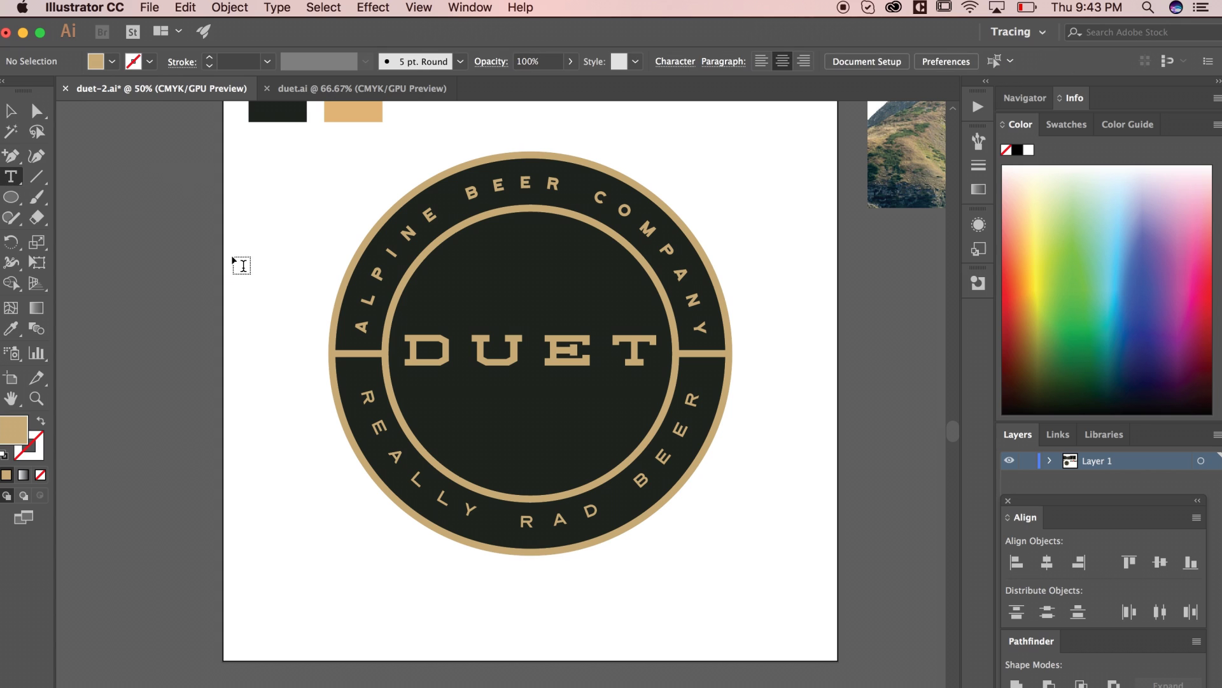
pyautogui.click(306, 381)
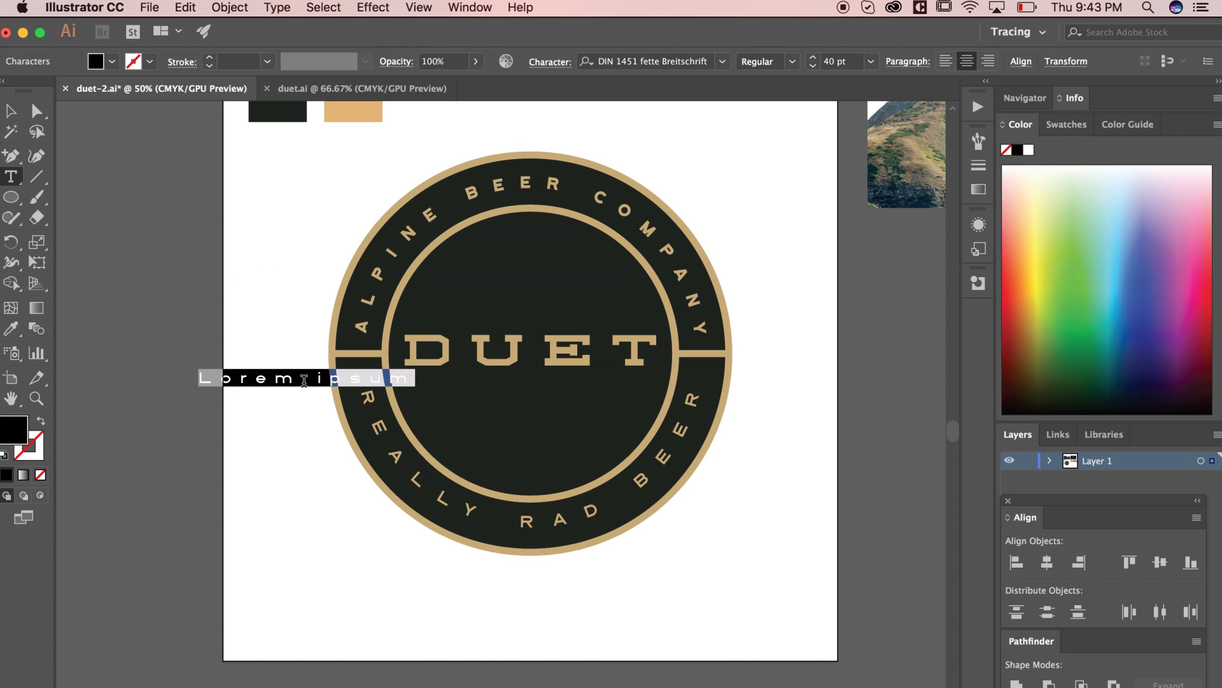
pyautogui.write('IPA')
pyautogui.doubleClick(323, 378)
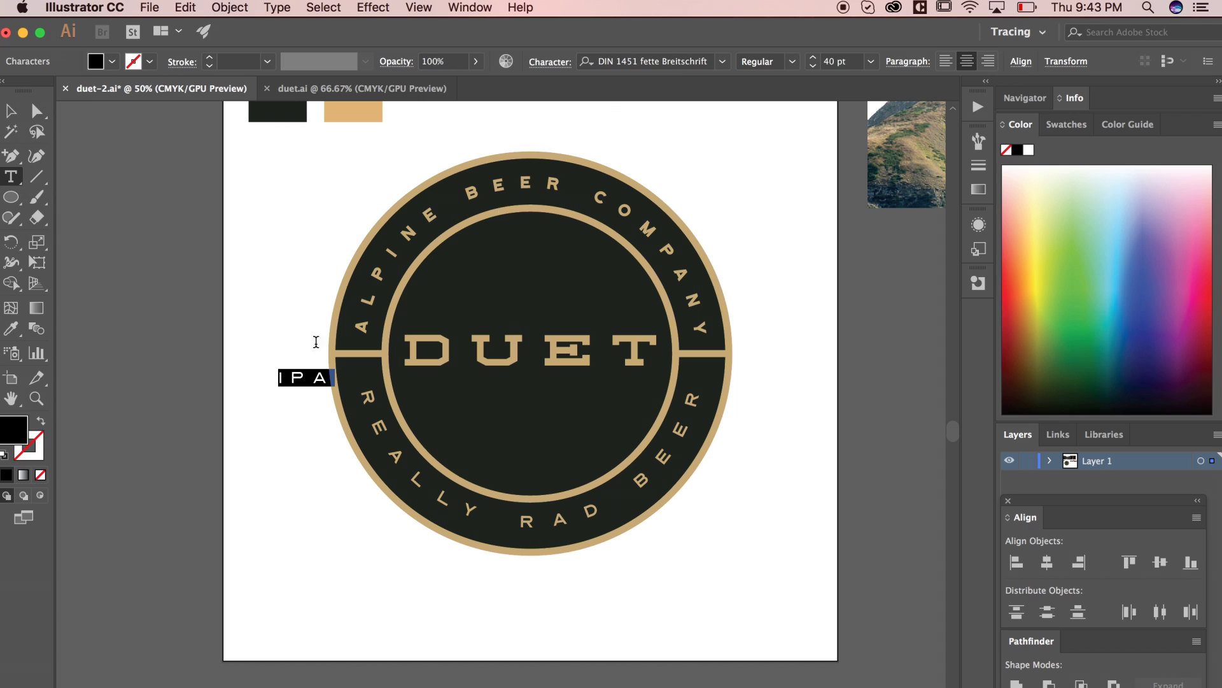
pyautogui.click(680, 62)
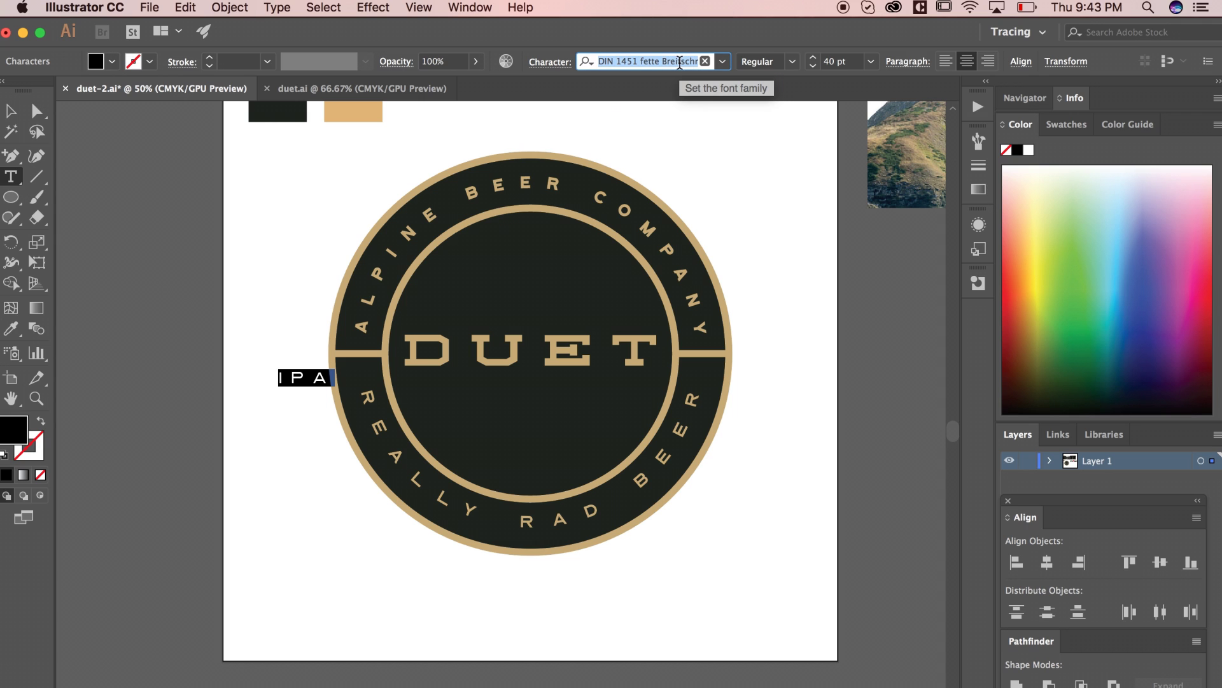
pyautogui.write('beb')
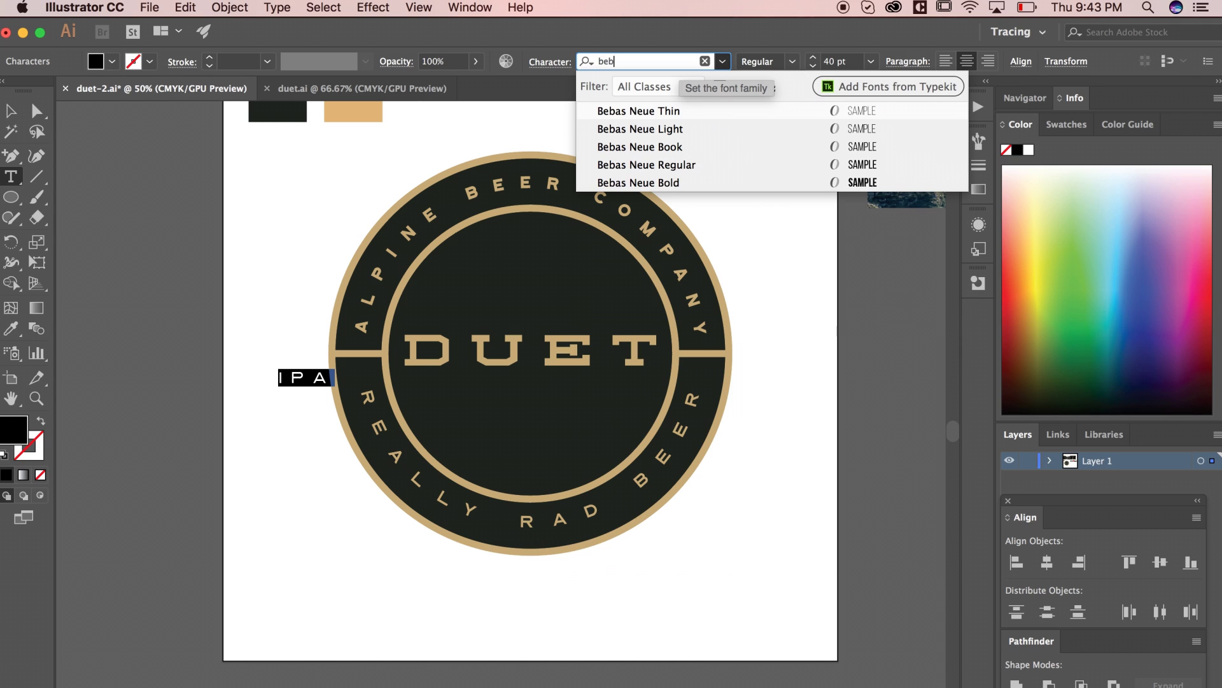
pyautogui.click(689, 181)
# Scale IPA up, fill it tan, and centre it just beneath DUET.
pyautogui.click(11, 111)
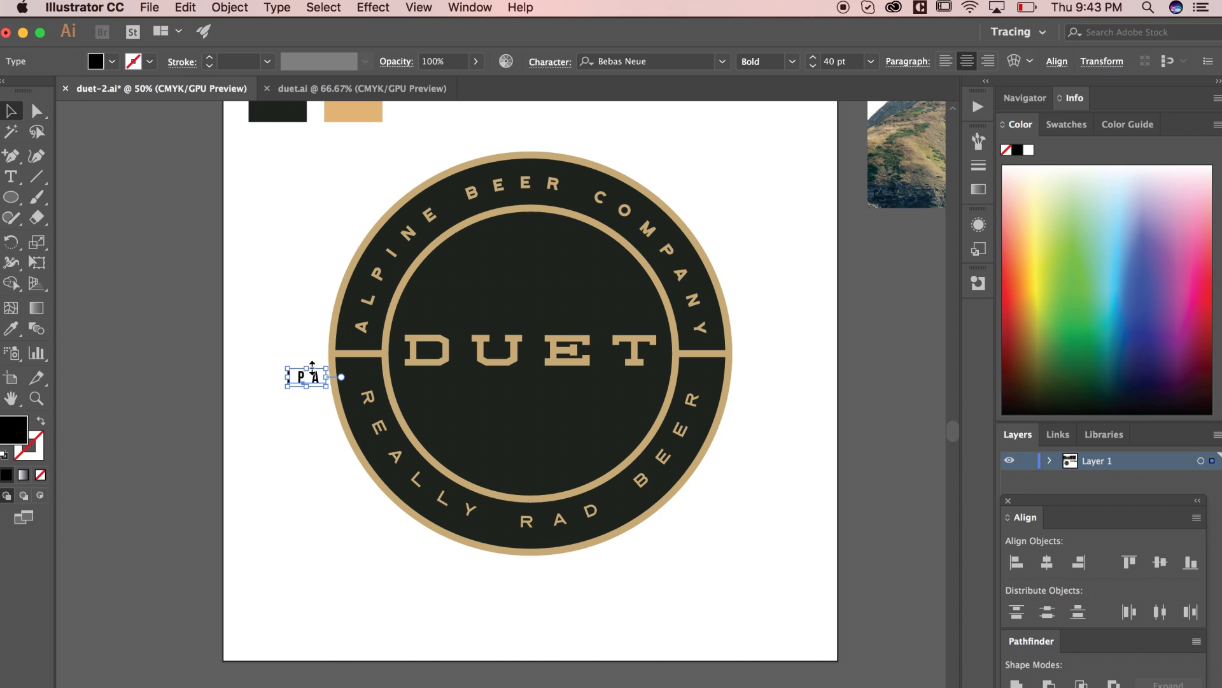
pyautogui.moveTo(327, 390); pyautogui.dragTo(569, 415)
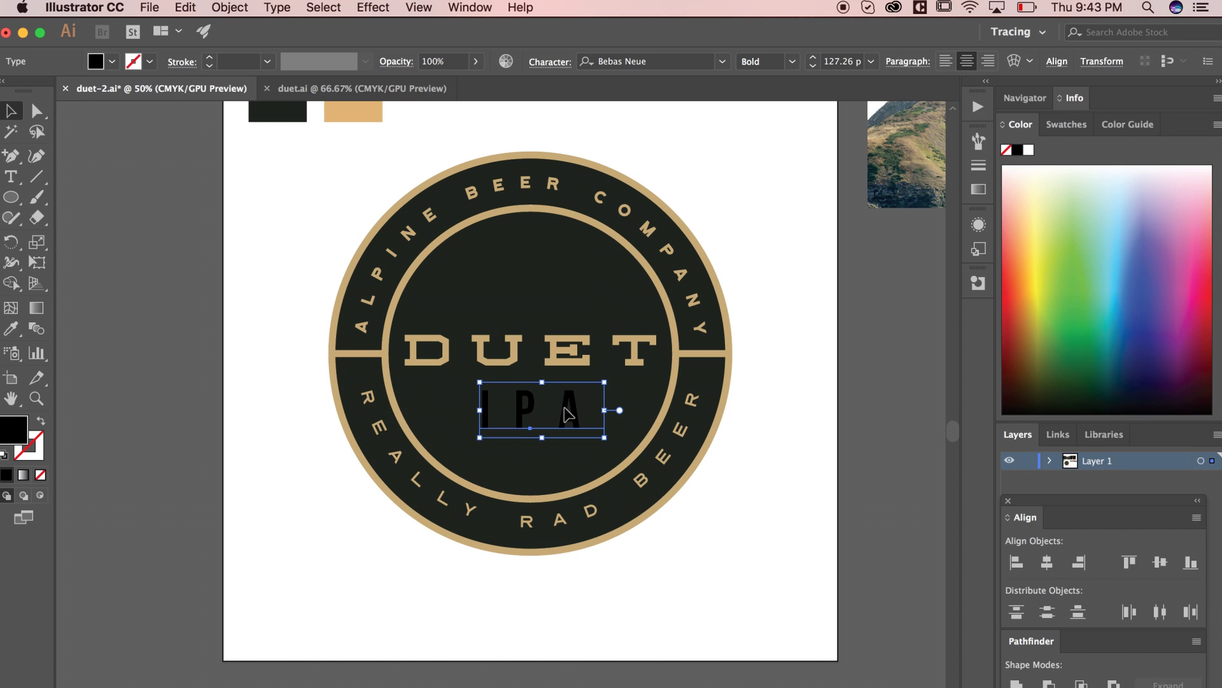
pyautogui.click(112, 62)
pyautogui.click(46, 90)
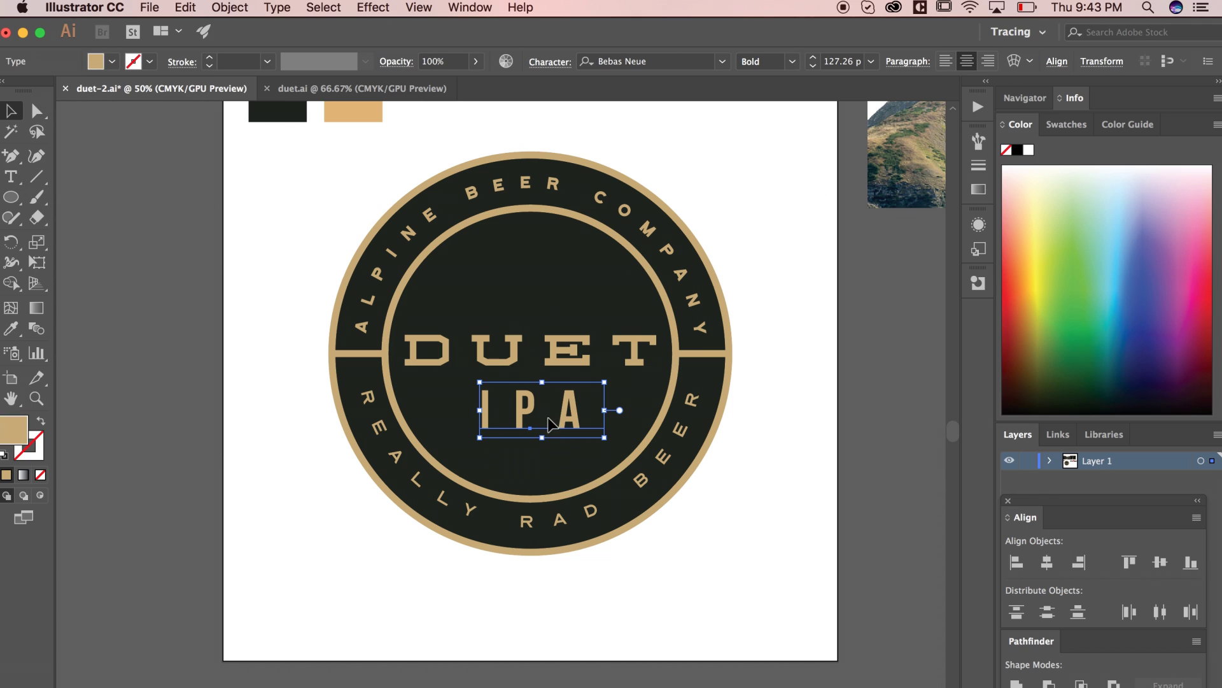
pyautogui.moveTo(548, 425); pyautogui.dragTo(581, 393)
pyautogui.press('Up')
pyautogui.press('Up')
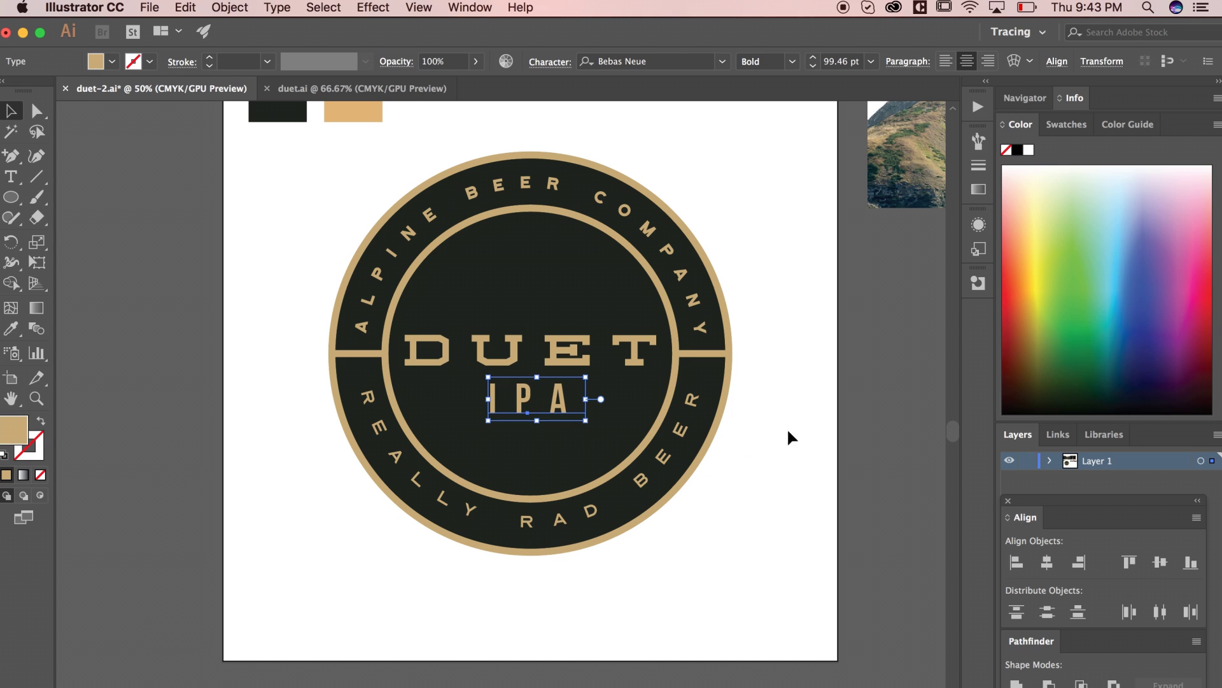
# Check IPA's centring against the DUET text.
pyautogui.click(717, 456)
pyautogui.hscroll(-2, 656, 408)
pyautogui.scroll(-1, 655, 407)
pyautogui.click(599, 355)
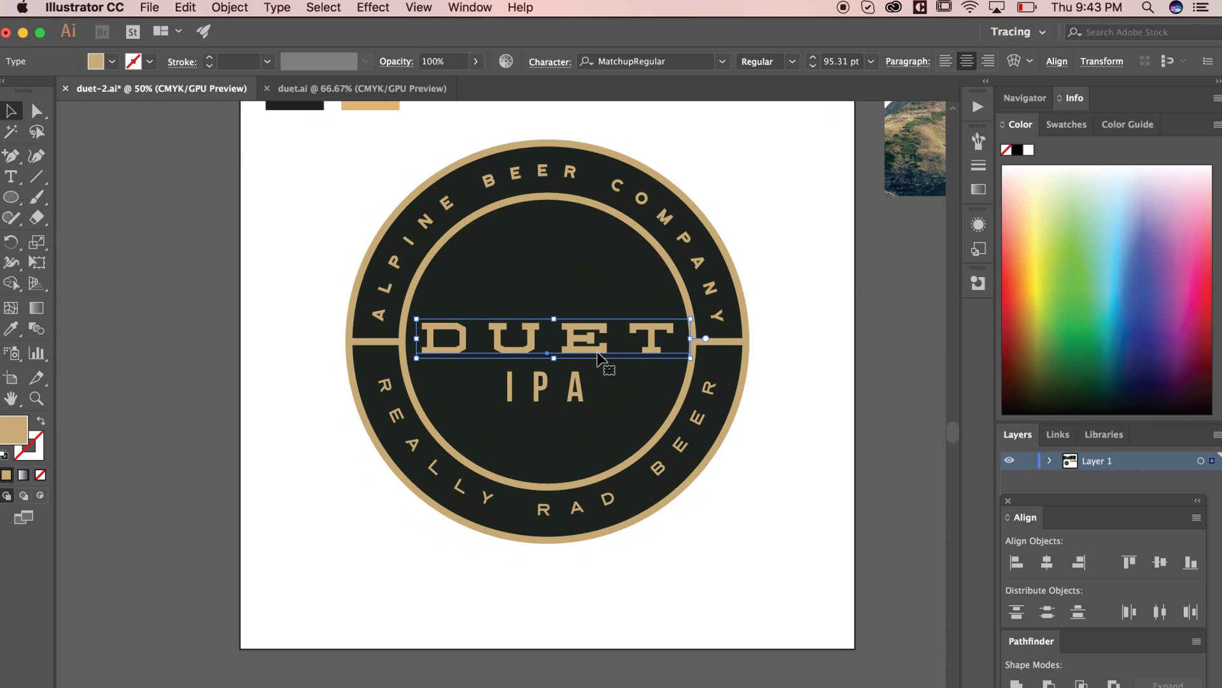
pyautogui.click(813, 400)
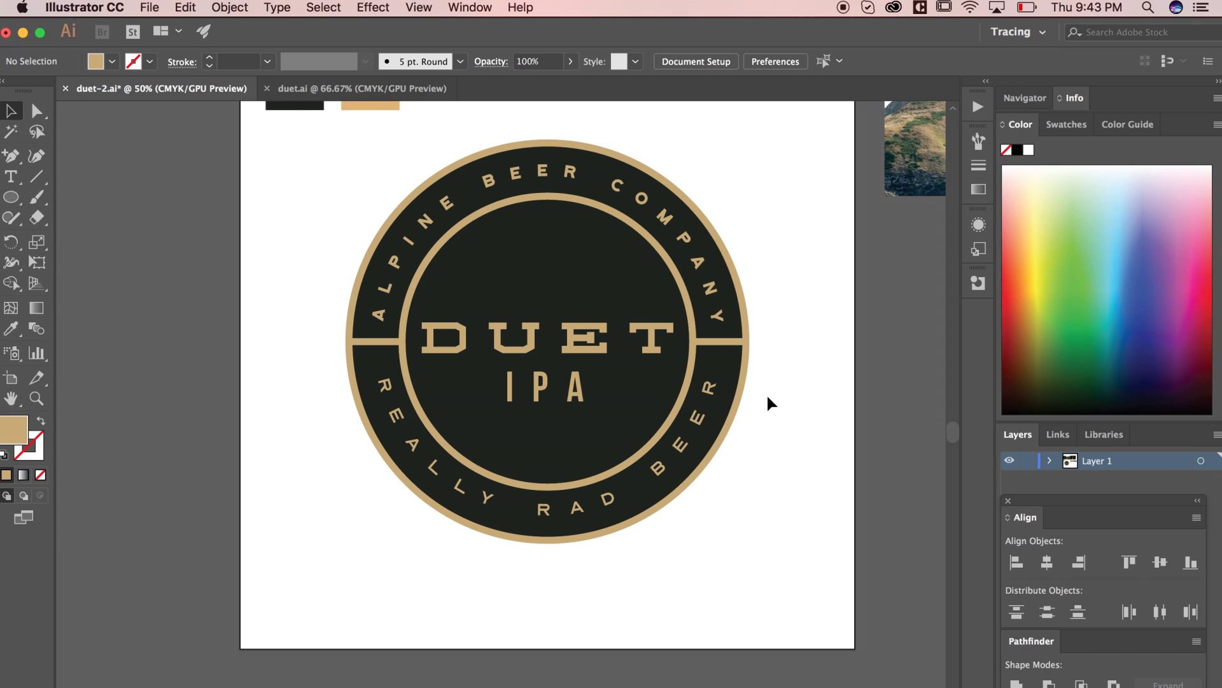
pyautogui.click(626, 344)
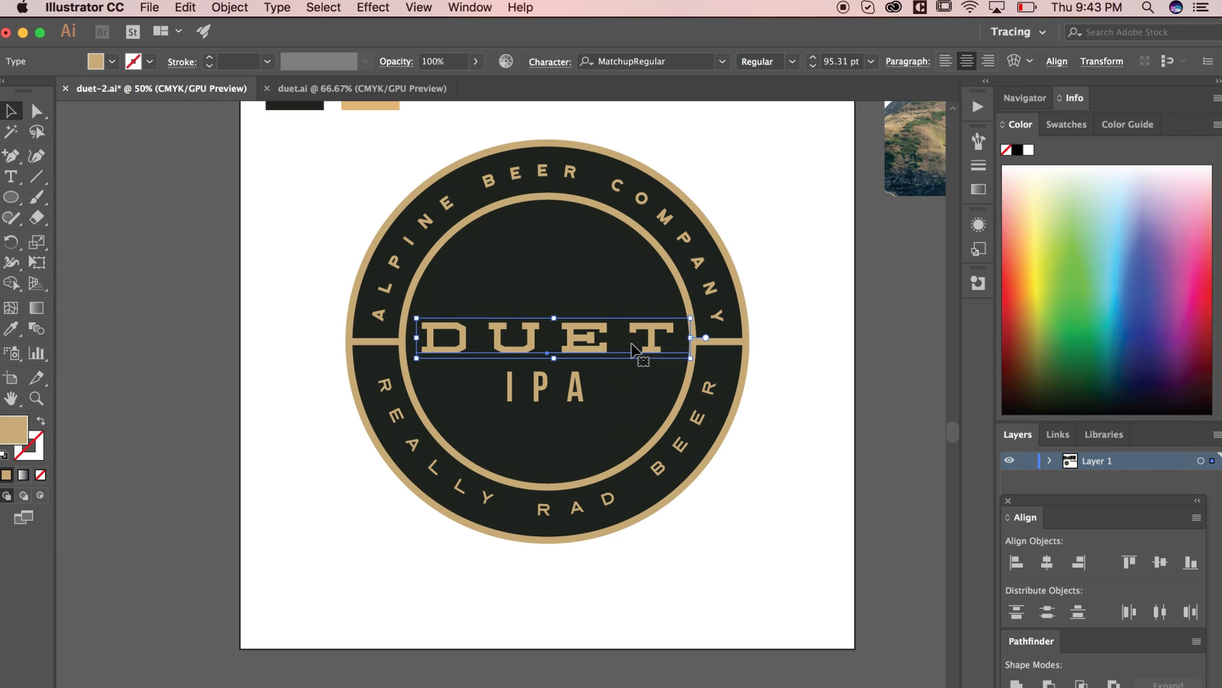
pyautogui.click(804, 353)
pyautogui.hscroll(2, 791, 349)
pyautogui.scroll(-1, 791, 349)
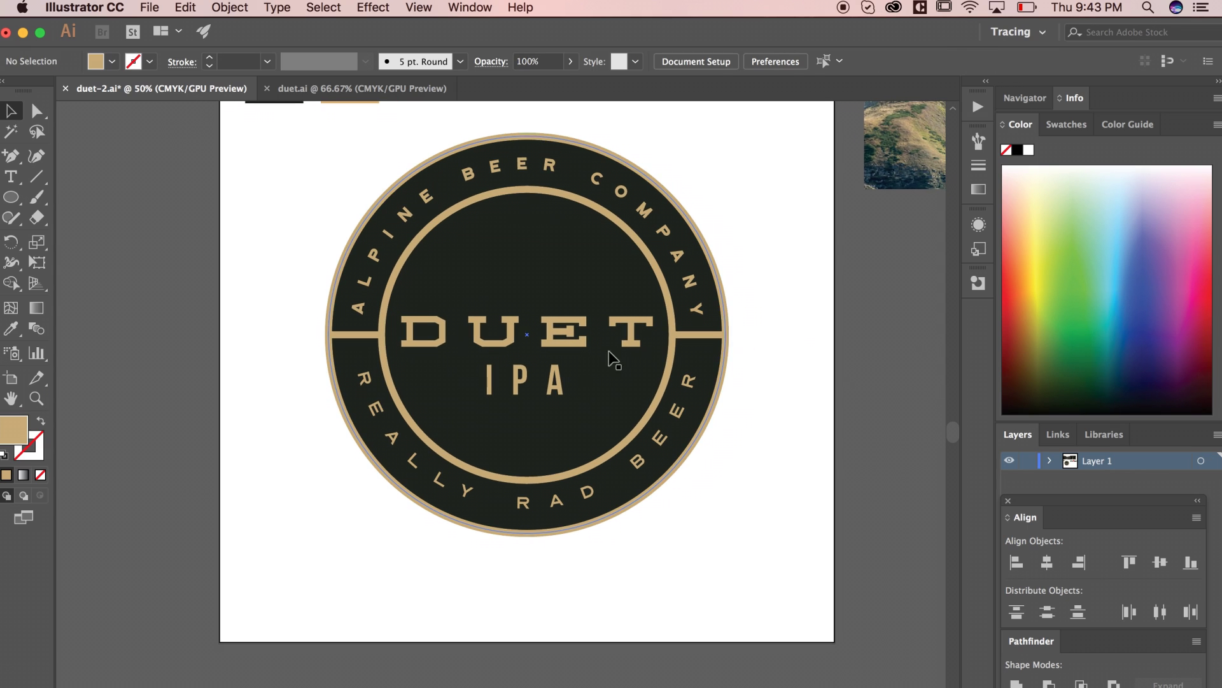
# Copy the gold divider bar beside IPA, lengthen it, and copy it to IPA's left side.
pyautogui.click(706, 335)
pyautogui.moveTo(708, 336); pyautogui.dragTo(623, 382)
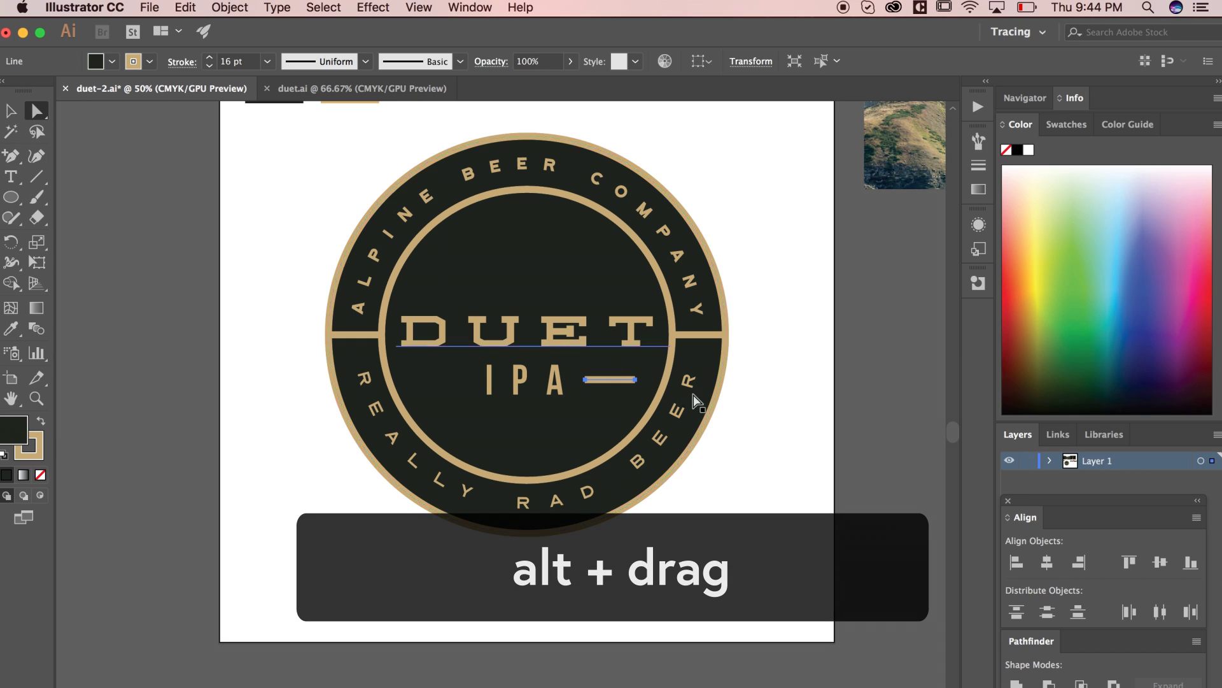
pyautogui.moveTo(637, 381); pyautogui.dragTo(586, 383)
pyautogui.click(621, 382)
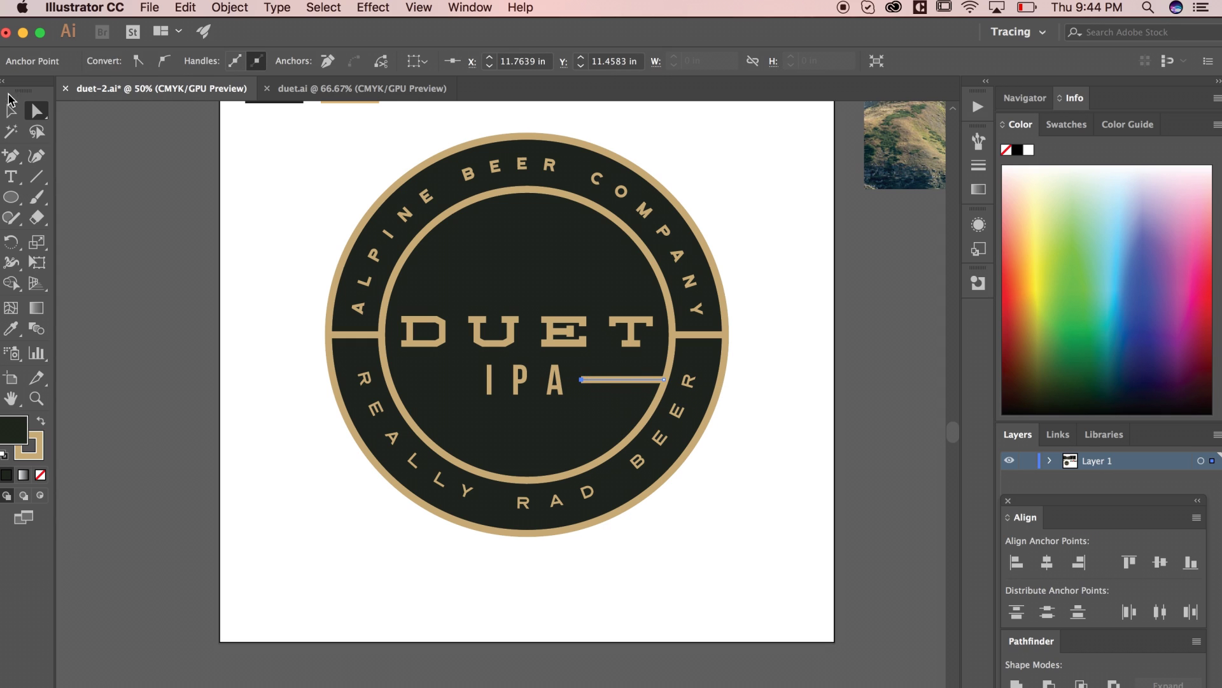
pyautogui.click(10, 101)
pyautogui.click(609, 380)
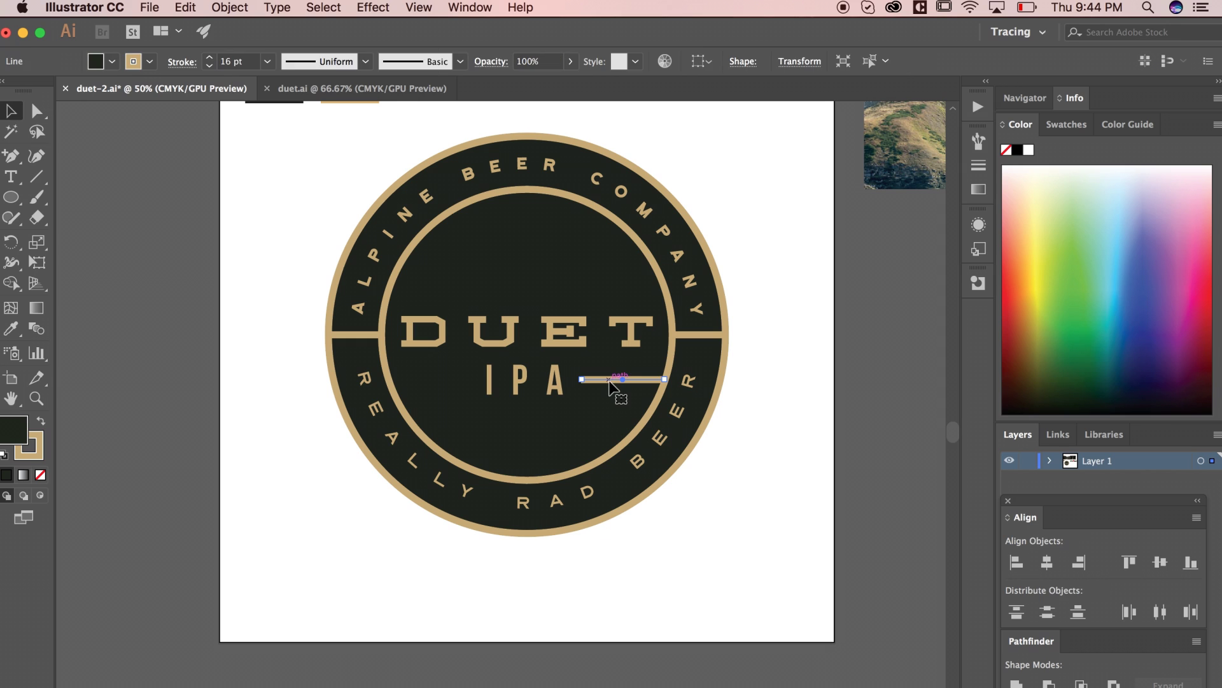
pyautogui.moveTo(610, 385); pyautogui.dragTo(425, 385)
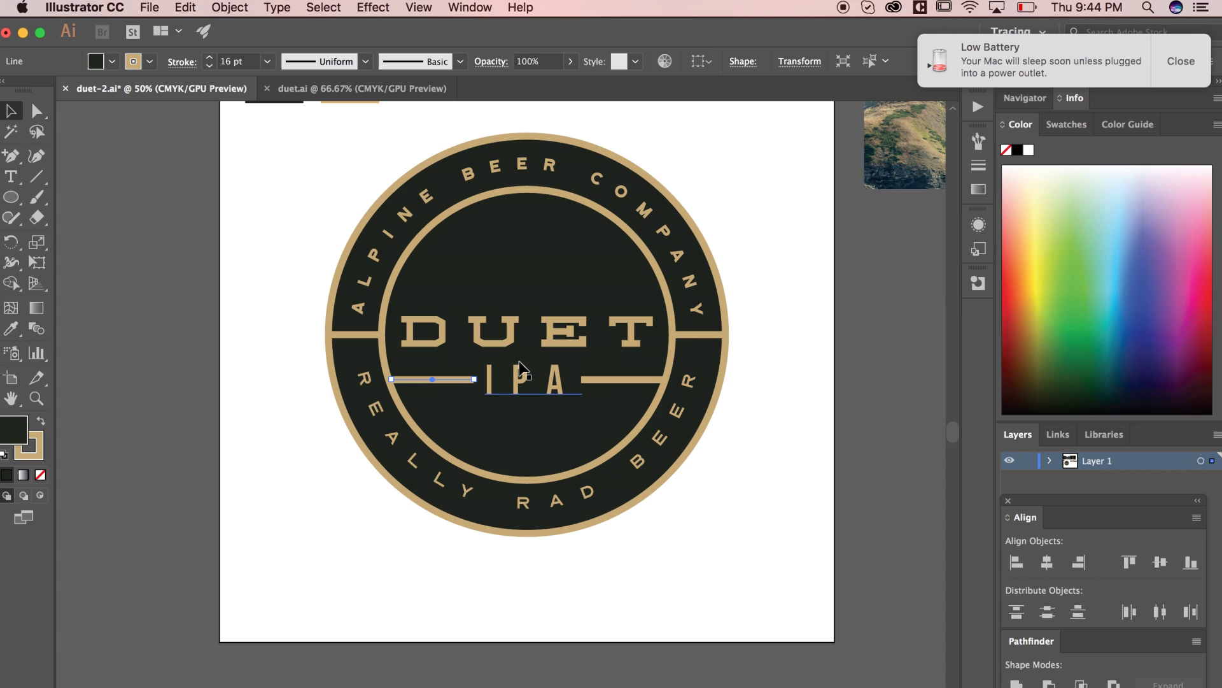
pyautogui.click(780, 377)
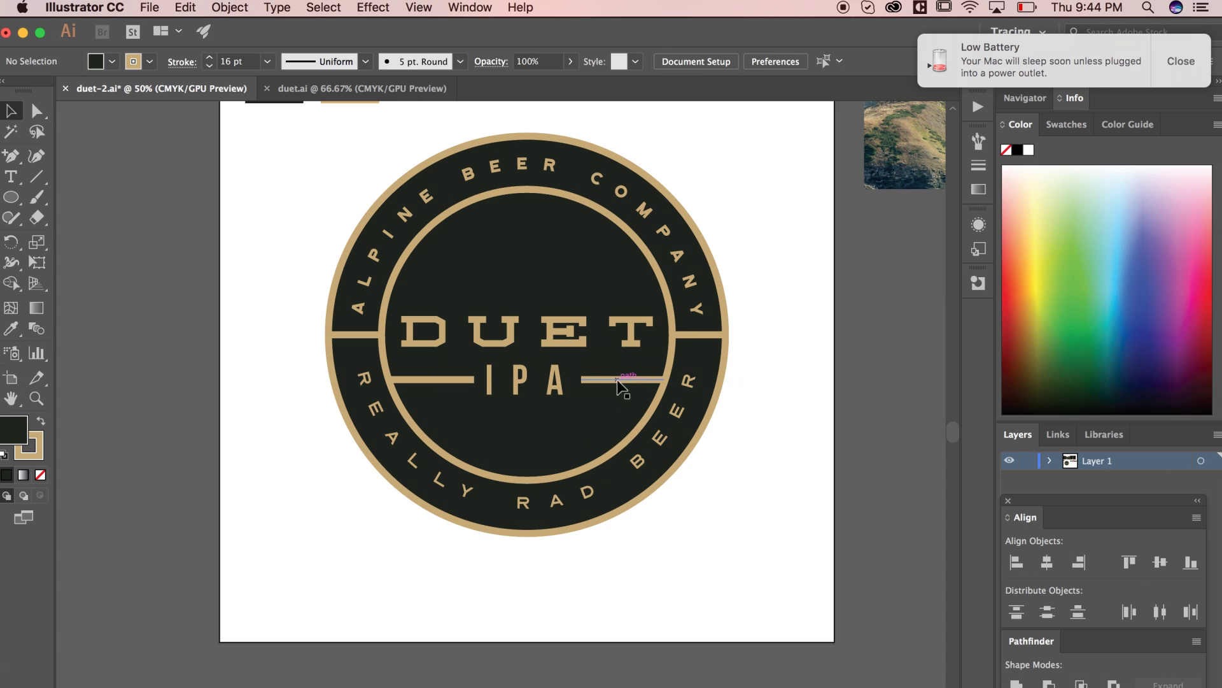
# Copy the right bar straight down and repeat with Ctrl+D for two more evenly spaced bars.
pyautogui.click(618, 380)
pyautogui.moveTo(603, 382); pyautogui.dragTo(603, 408)
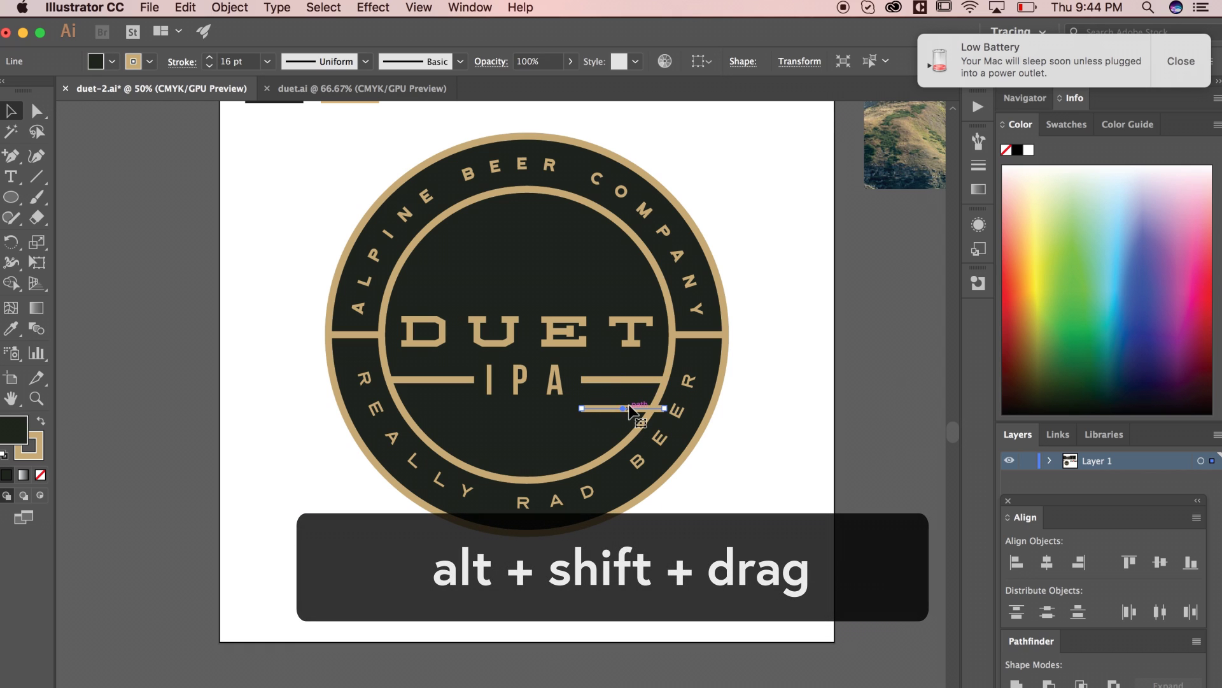
pyautogui.hotkey('ctrl', 'd')
pyautogui.hotkey('ctrl', 'd')
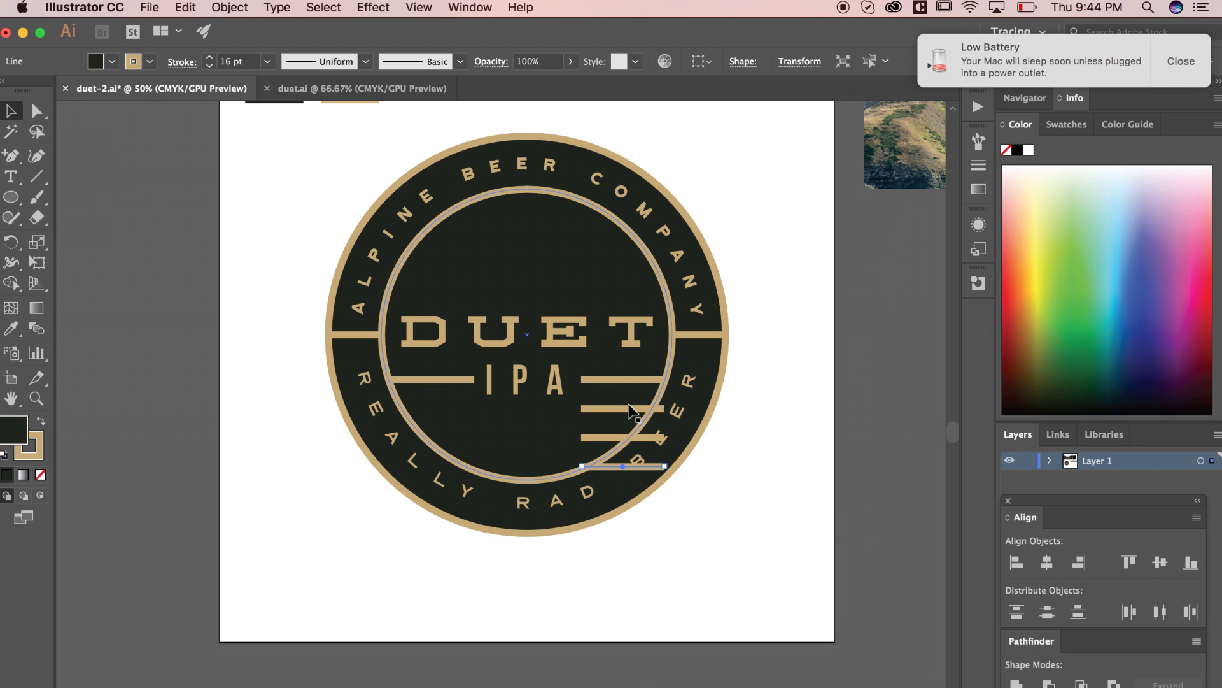
# Trim and stretch the lower bars' end points to meet the inner circle.
pyautogui.click(37, 112)
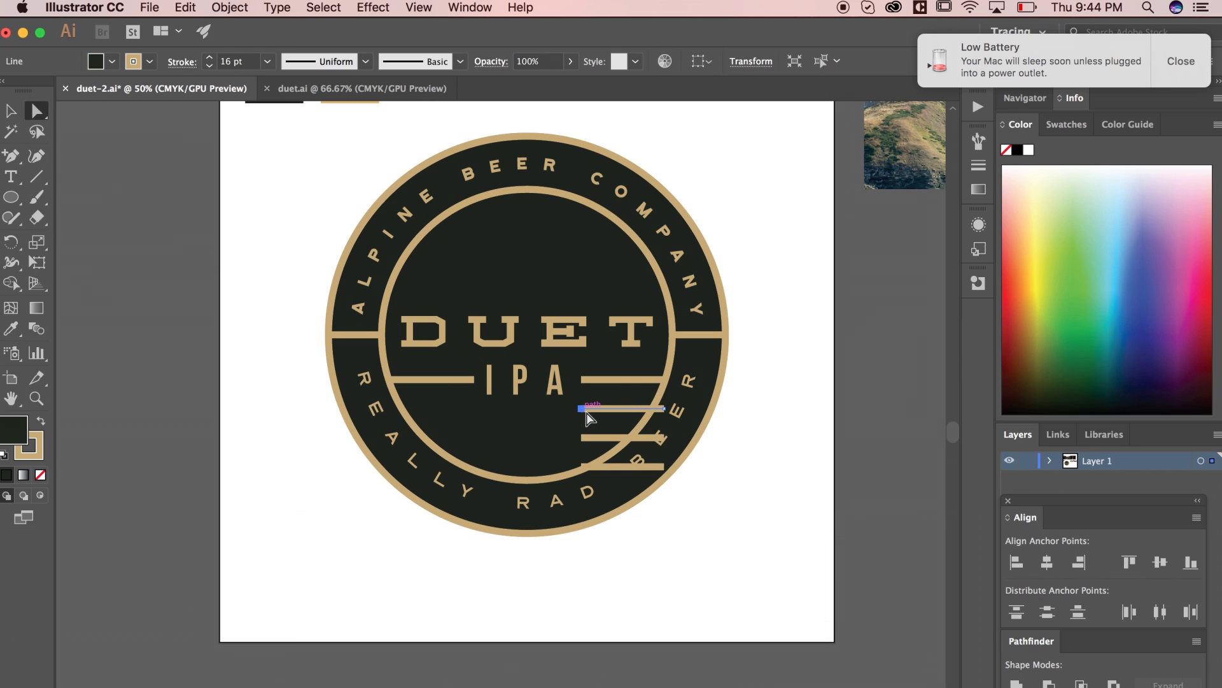
pyautogui.moveTo(581, 408); pyautogui.dragTo(401, 409)
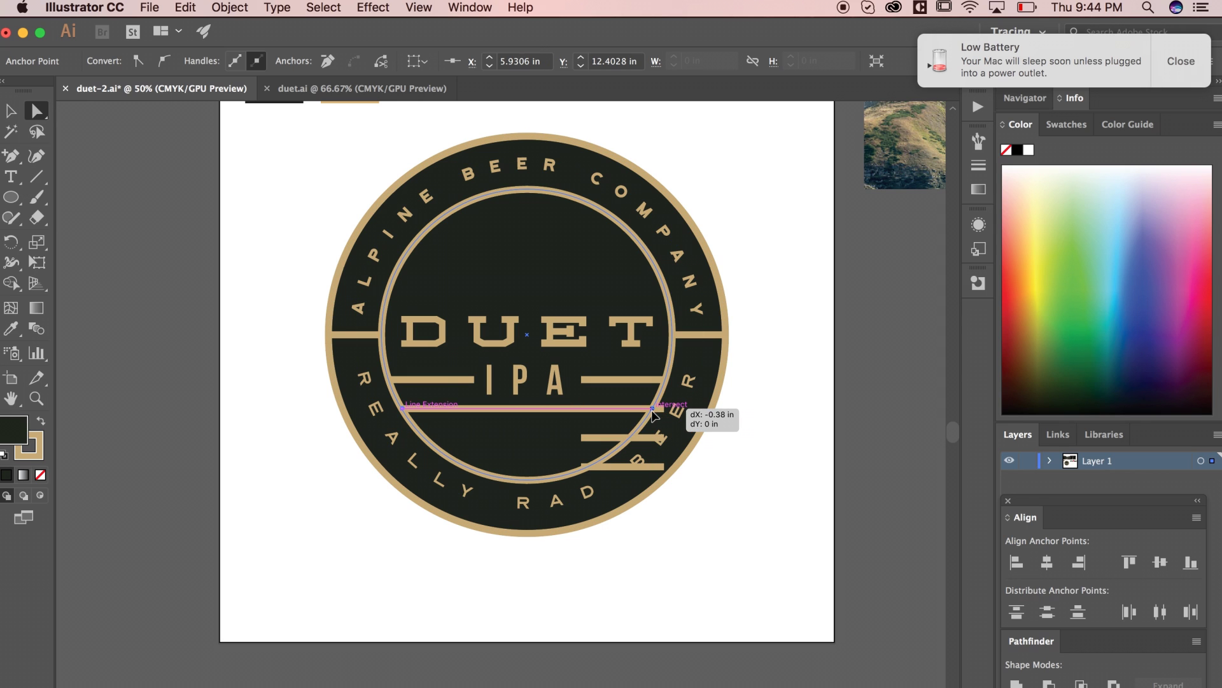
pyautogui.click(582, 438)
pyautogui.moveTo(582, 438); pyautogui.dragTo(444, 443)
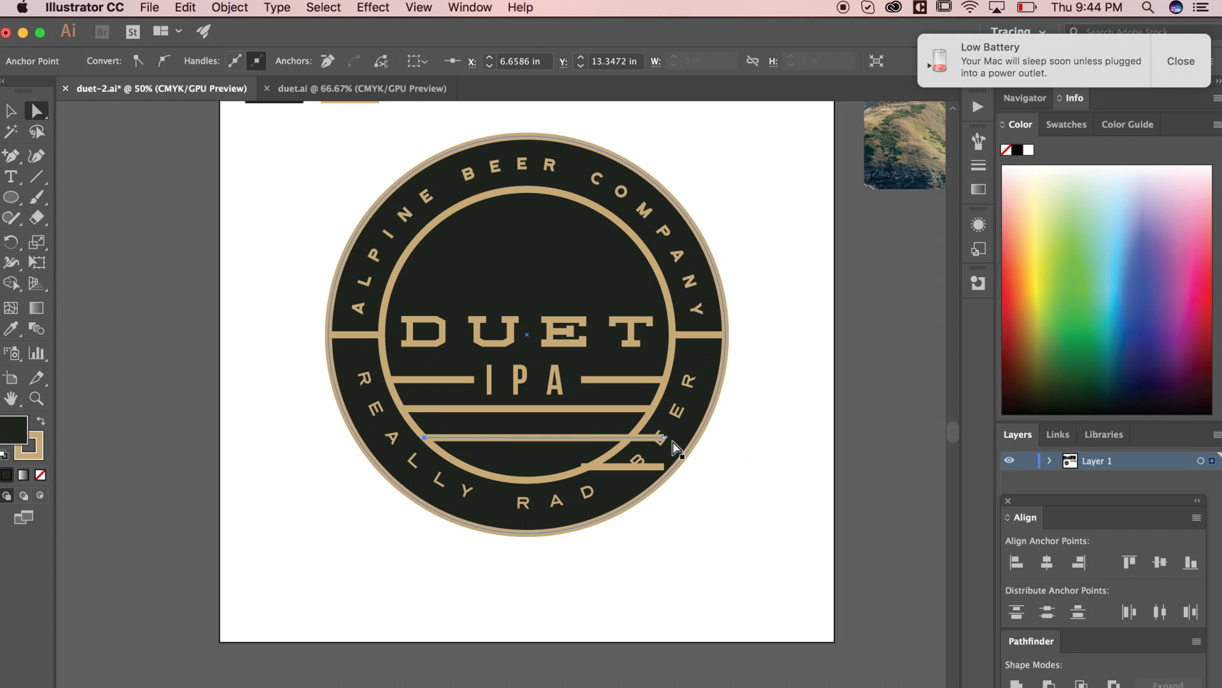
pyautogui.moveTo(664, 437); pyautogui.dragTo(466, 467)
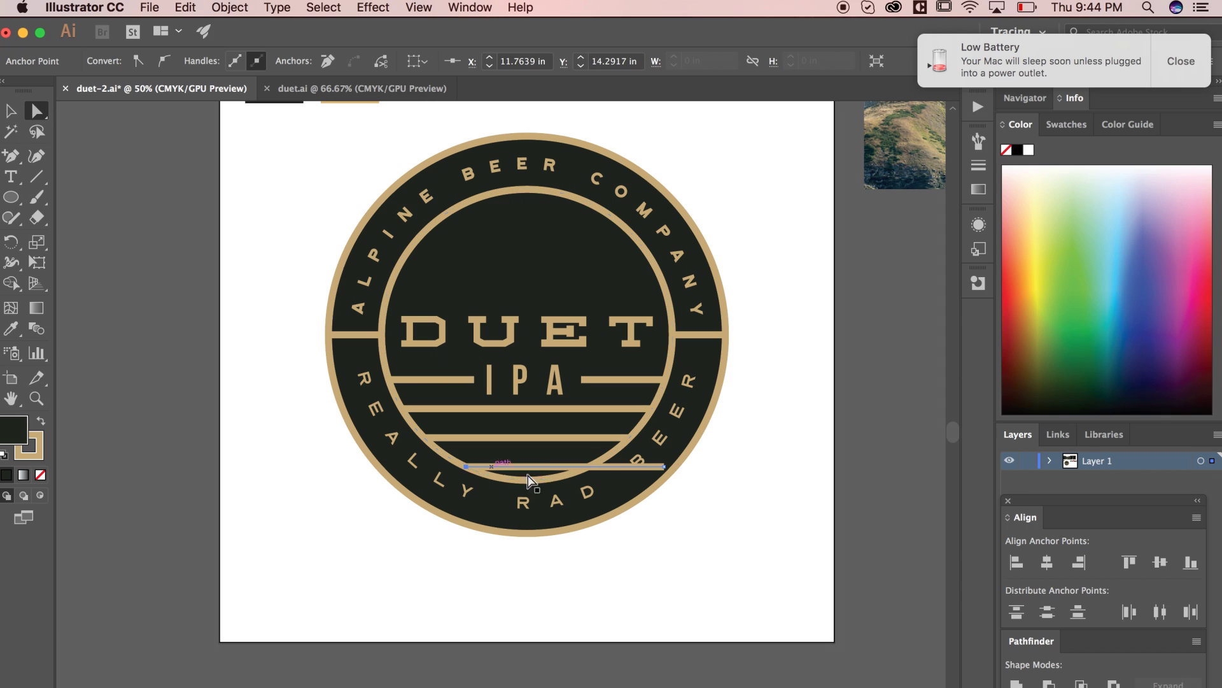
pyautogui.moveTo(664, 466); pyautogui.dragTo(589, 470)
pyautogui.click(764, 490)
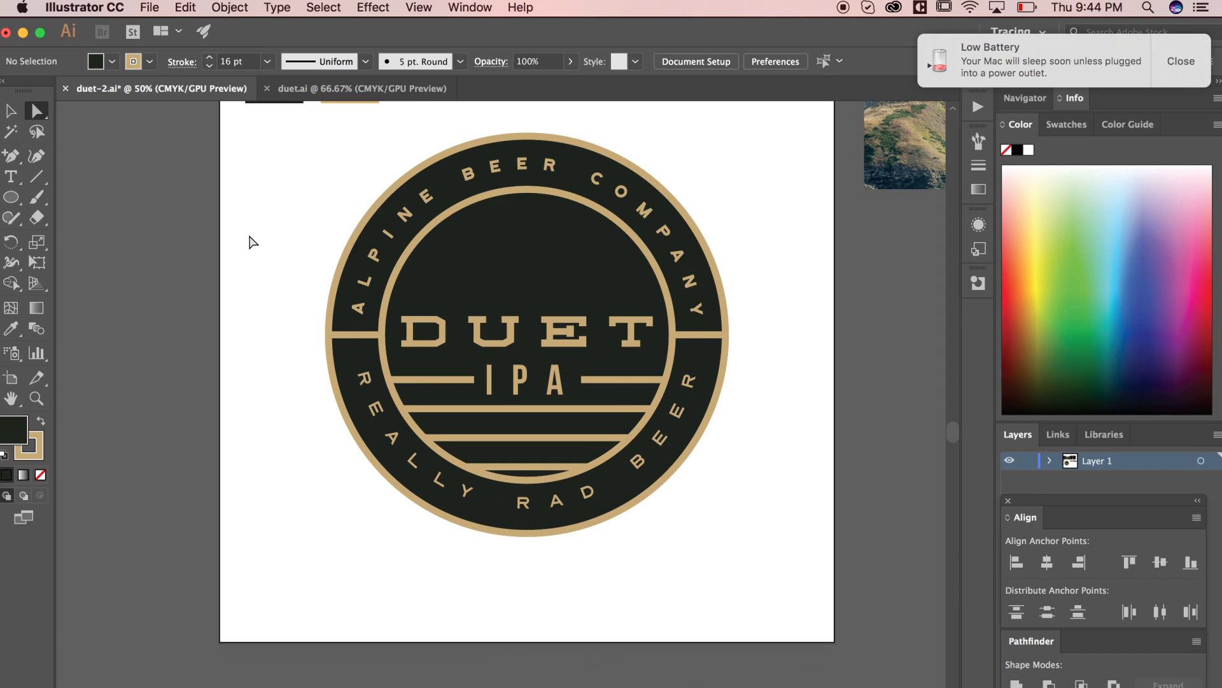
# Select all the stripes beside and below IPA and nudge them up two steps.
pyautogui.press('v')
pyautogui.click(535, 466)
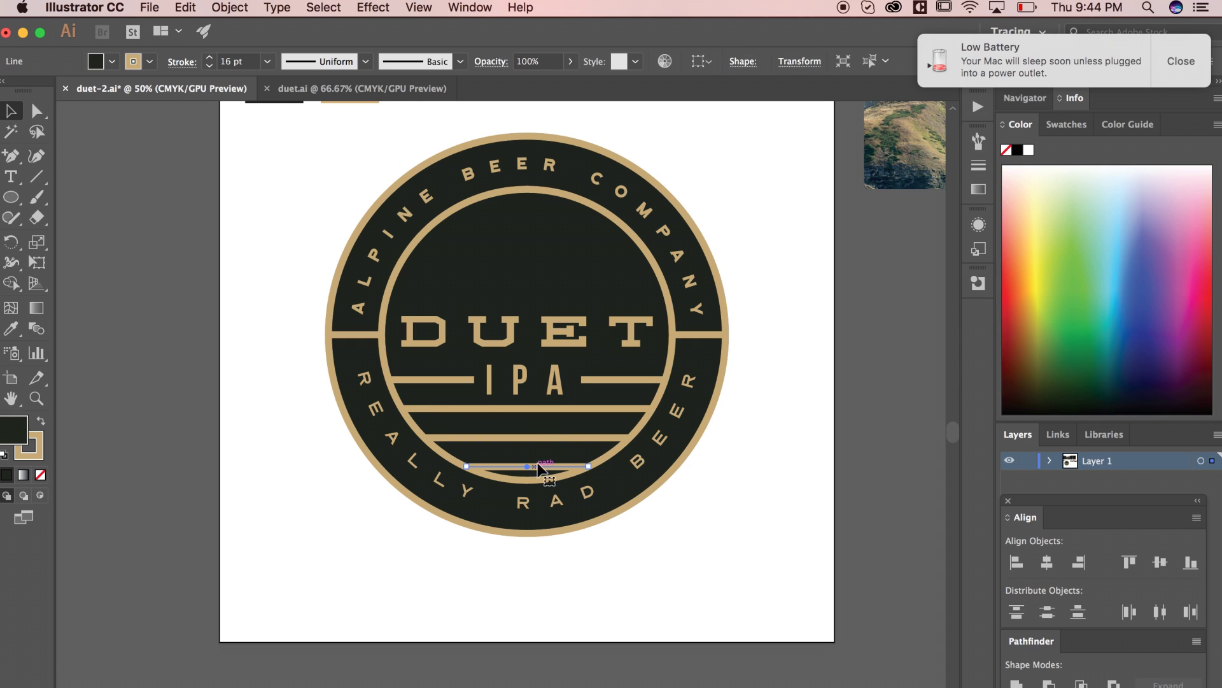
pyautogui.keyDown('shift'); pyautogui.click(544, 438); pyautogui.keyUp('shift')
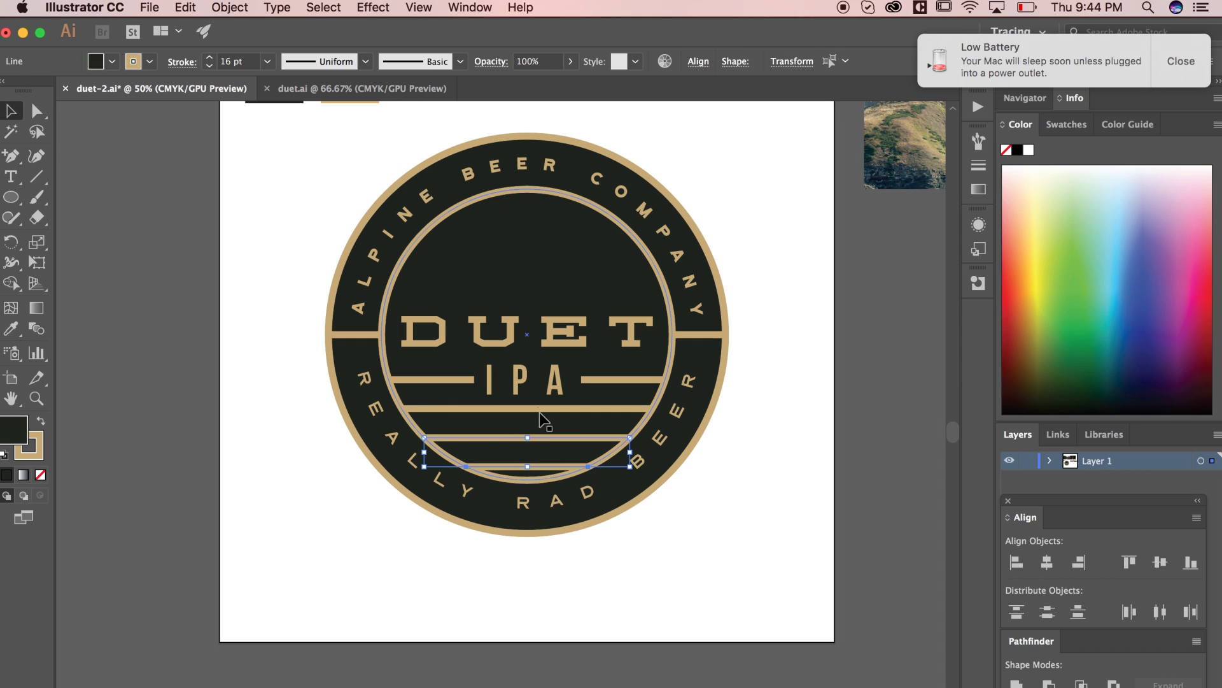
pyautogui.keyDown('shift'); pyautogui.click(566, 408); pyautogui.keyUp('shift')
pyautogui.keyDown('shift'); pyautogui.click(602, 378); pyautogui.keyUp('shift')
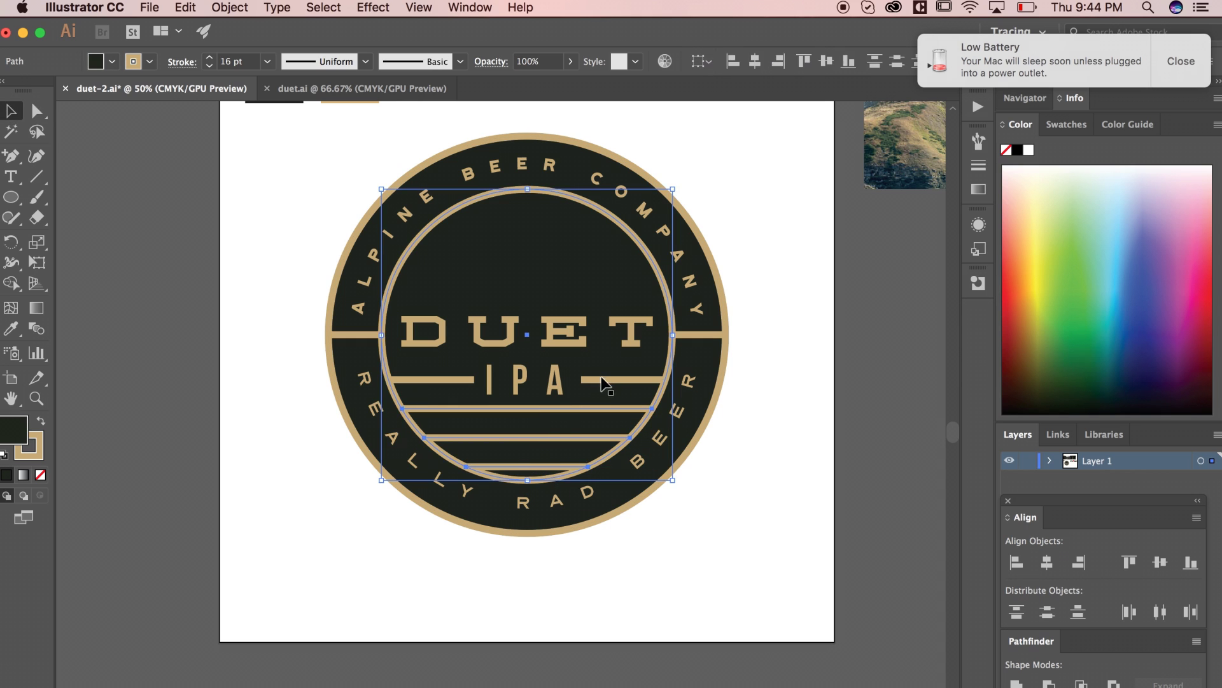
pyautogui.keyDown('shift'); pyautogui.click(670, 368); pyautogui.keyUp('shift')
pyautogui.keyDown('shift'); pyautogui.click(460, 380); pyautogui.keyUp('shift')
pyautogui.press('Up')
pyautogui.press('Up')
pyautogui.press('Up')
pyautogui.press('Up')
pyautogui.press('Up')
pyautogui.press('Up')
pyautogui.press('Up')
pyautogui.press('Up')
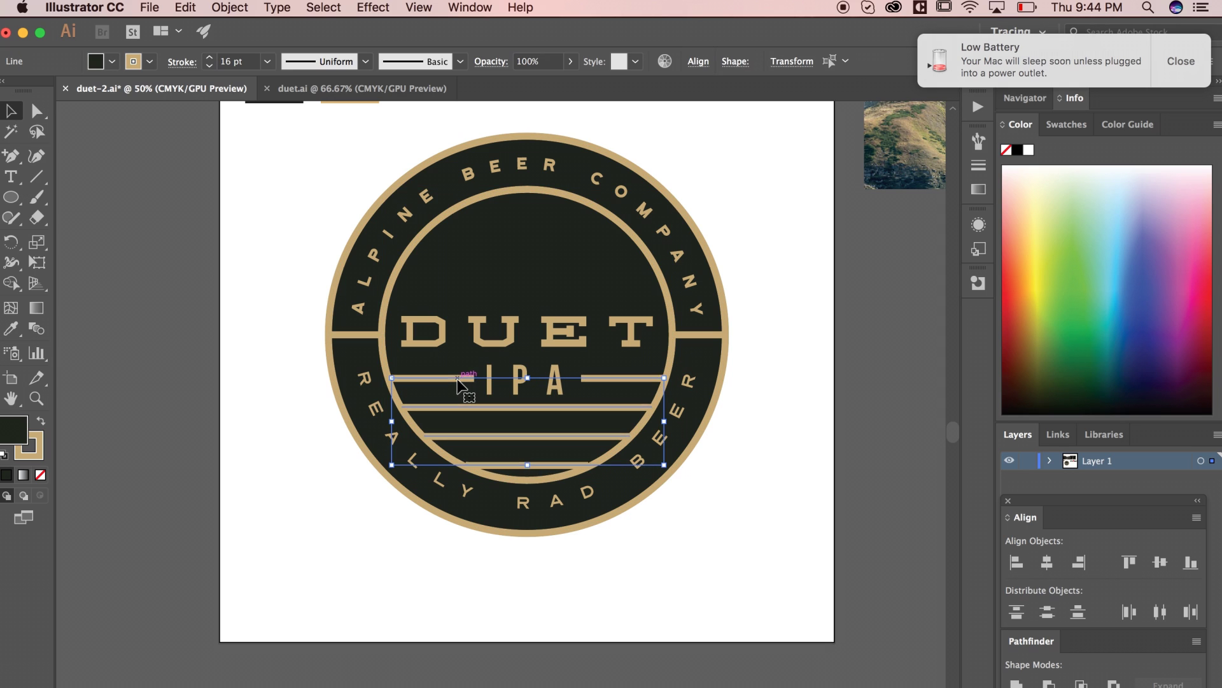
pyautogui.press('Up')
pyautogui.press('Up')
pyautogui.press('Up')
pyautogui.press('Up')
pyautogui.press('Up')
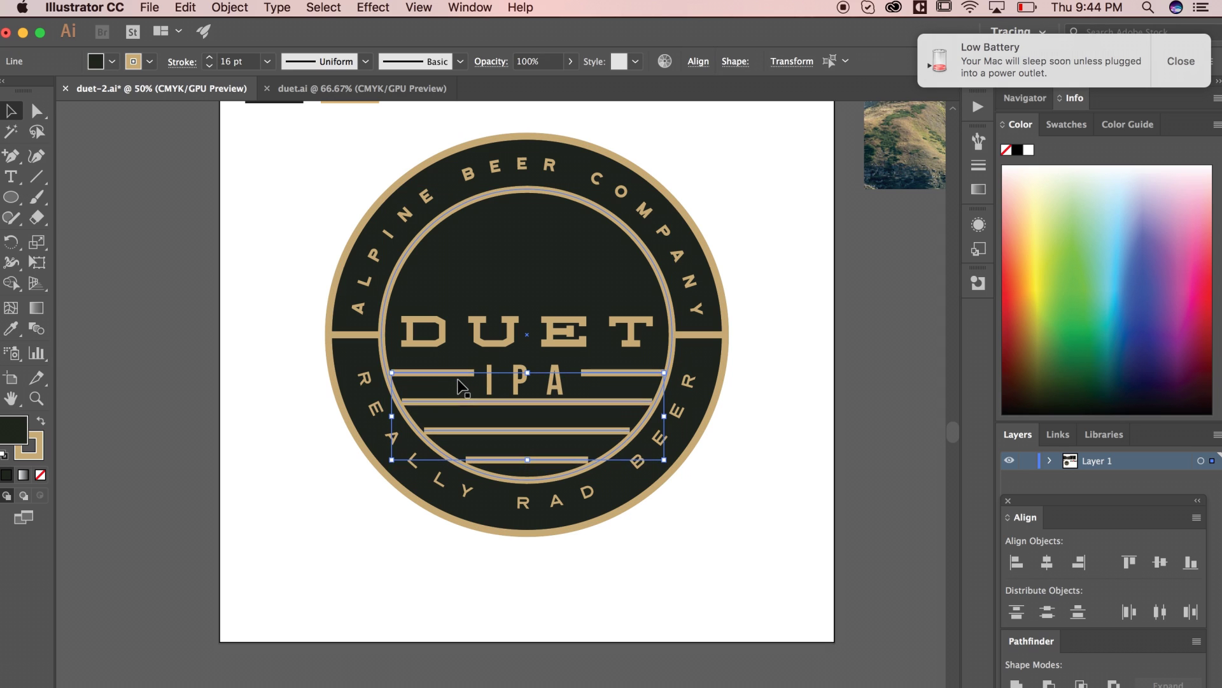
pyautogui.click(791, 426)
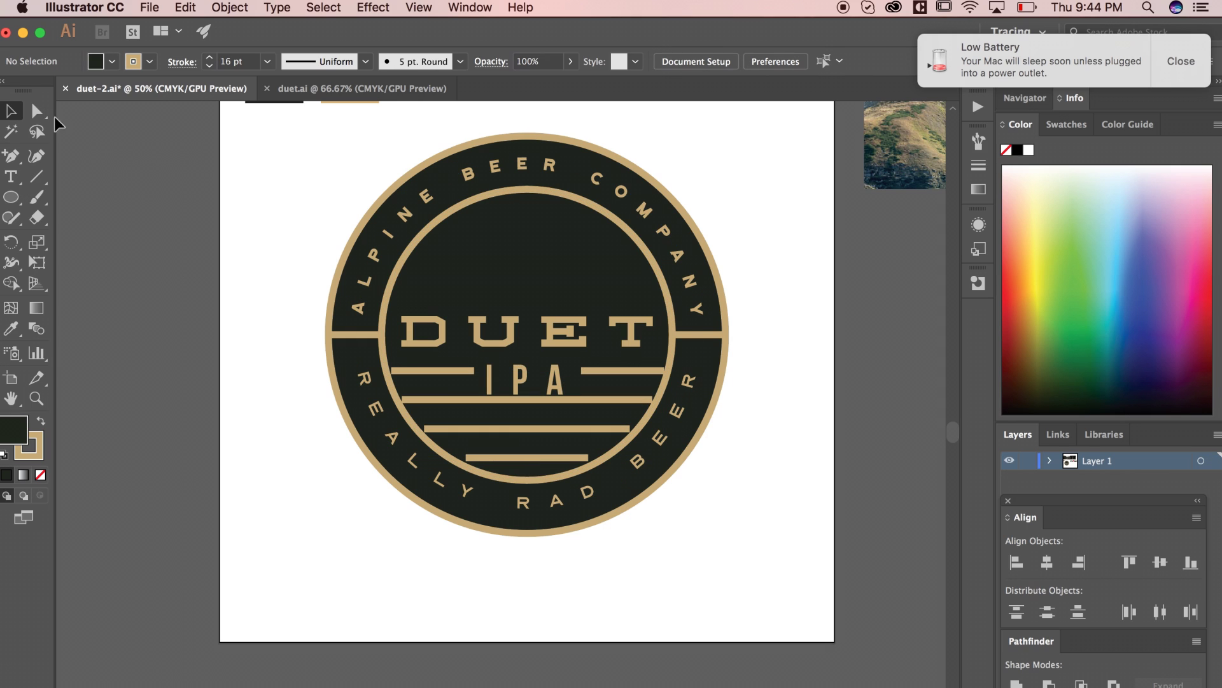
# Extend the lower stripes' end points out to meet the inner gold ring.
pyautogui.press('a')
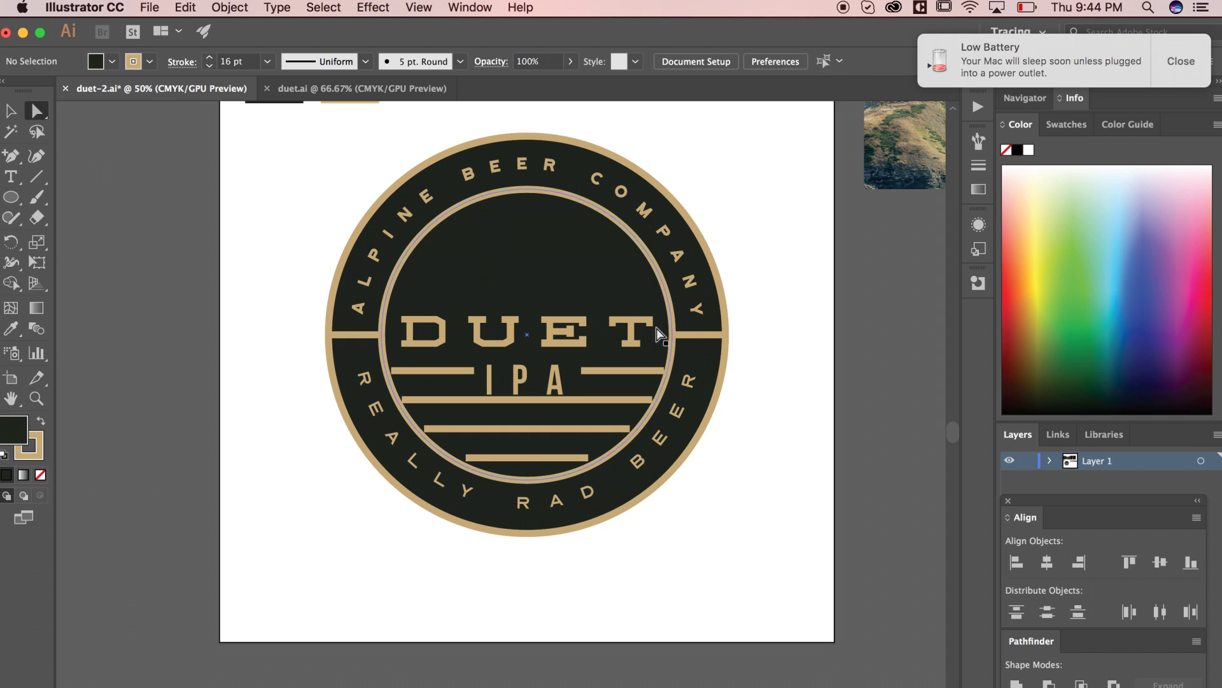
pyautogui.click(658, 401)
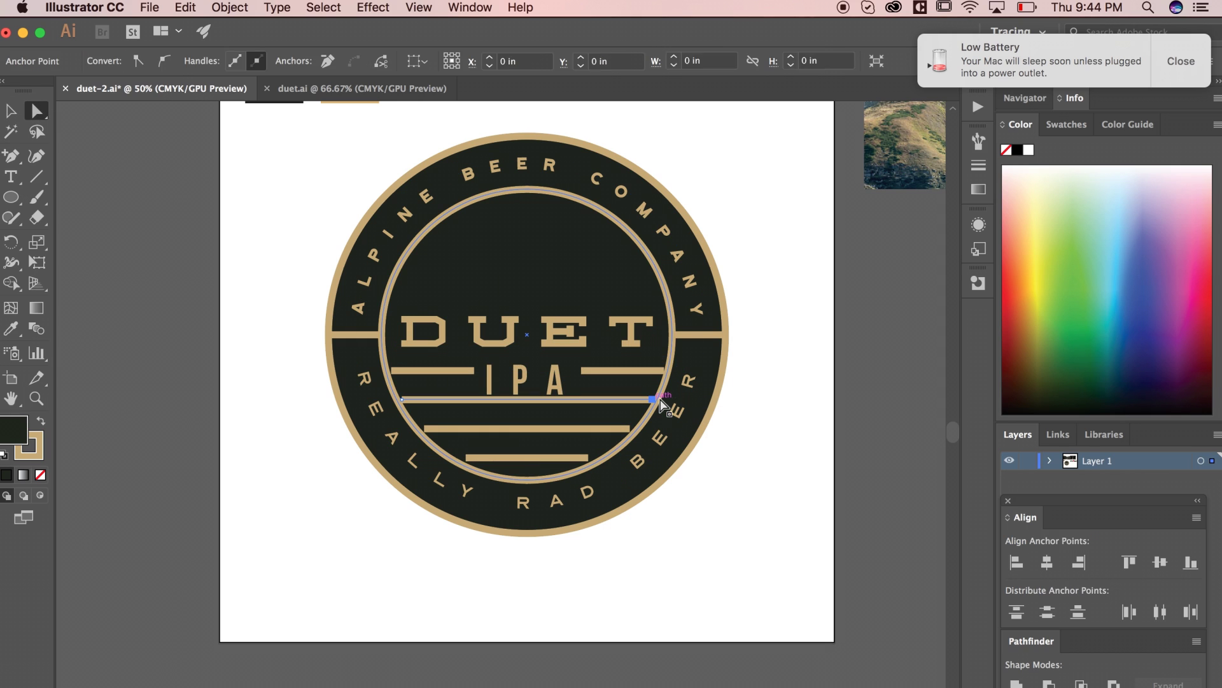
pyautogui.click(402, 400)
pyautogui.moveTo(402, 400); pyautogui.dragTo(388, 375)
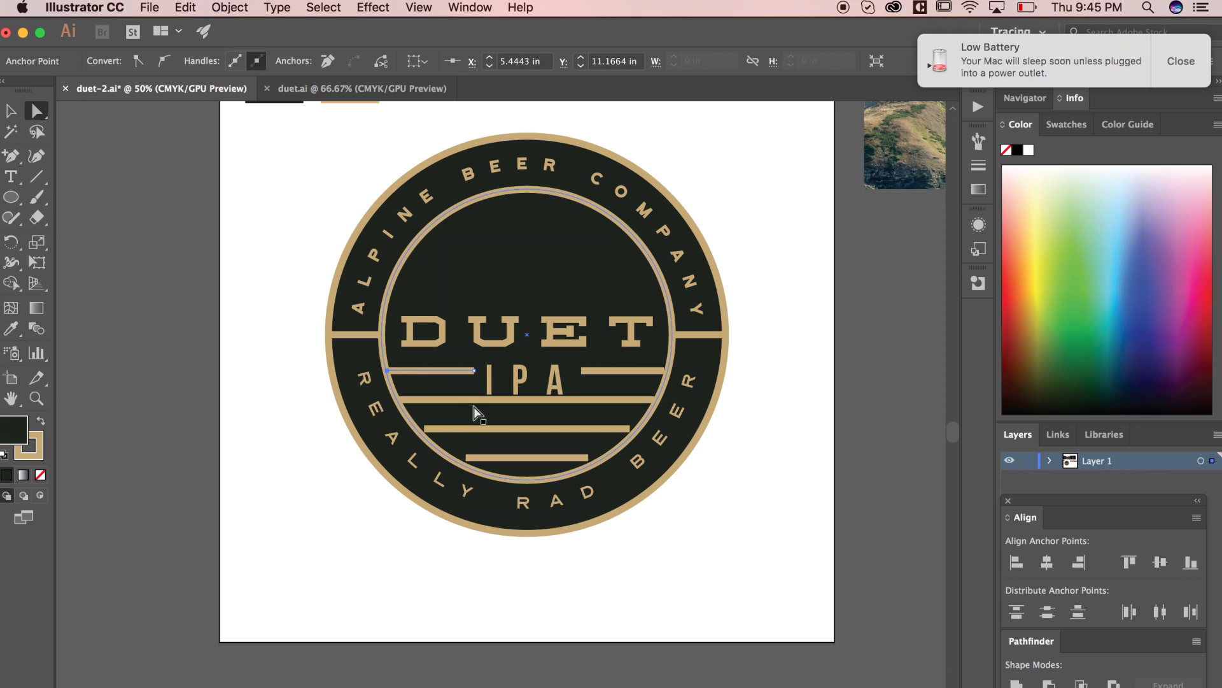
pyautogui.click(427, 434)
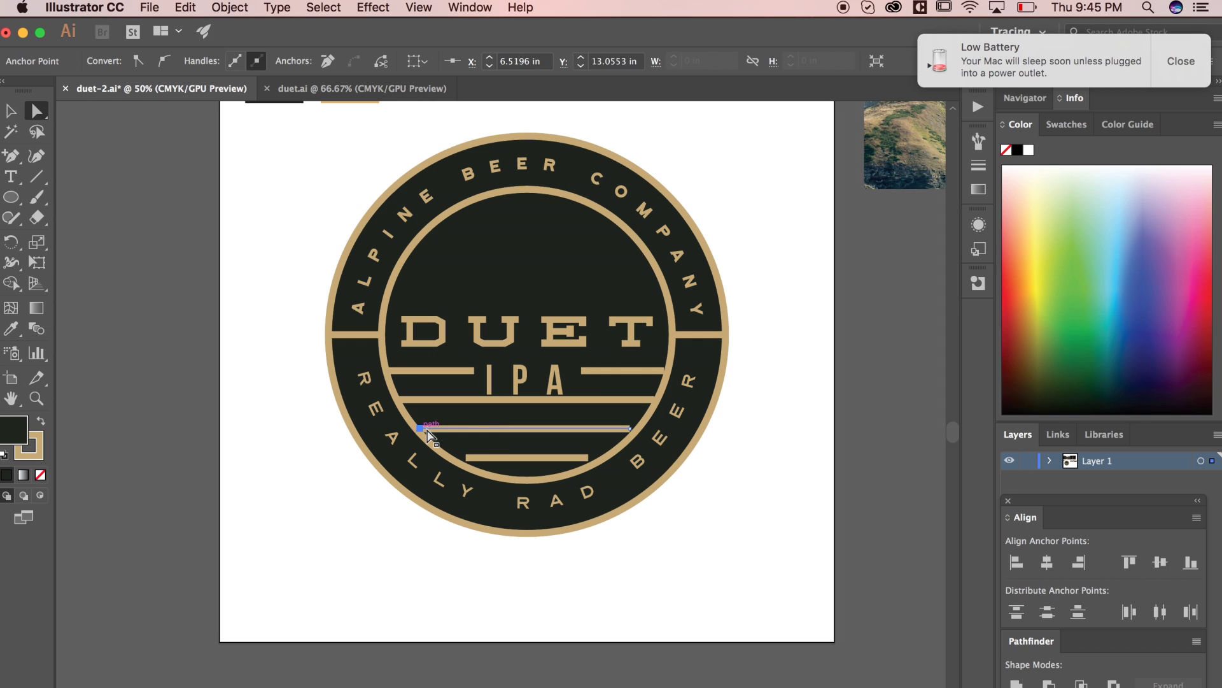
pyautogui.moveTo(589, 458); pyautogui.dragTo(605, 459)
pyautogui.moveTo(467, 457); pyautogui.dragTo(450, 457)
pyautogui.click(631, 428)
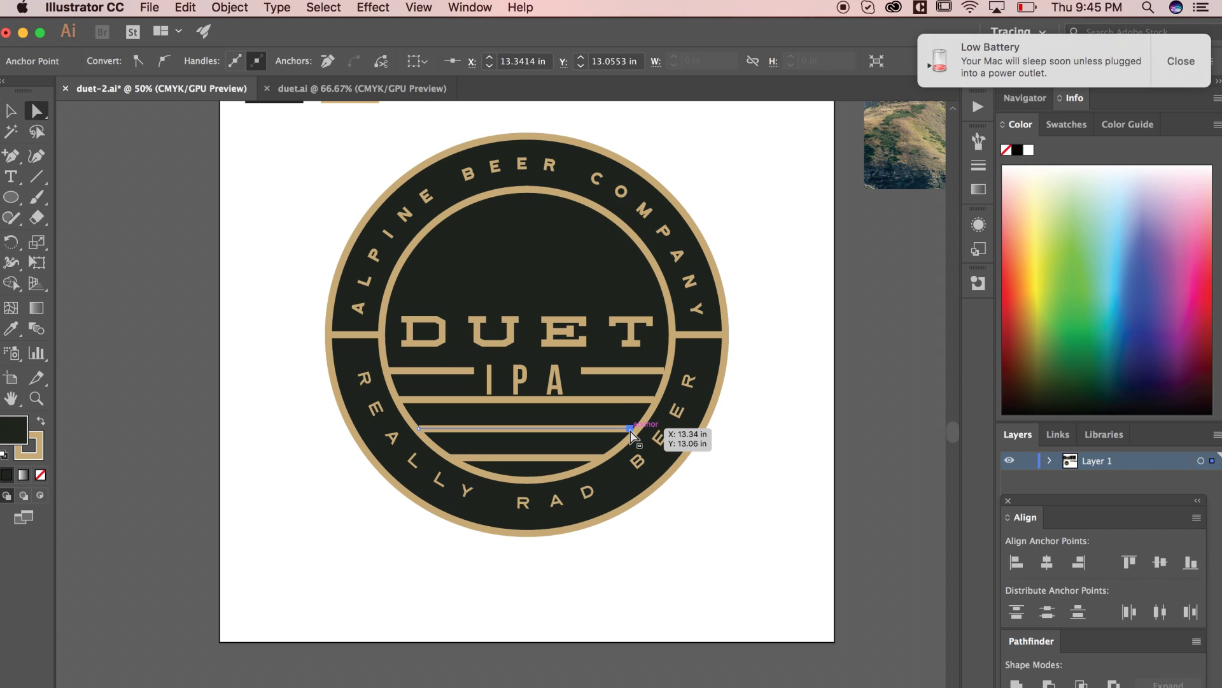
pyautogui.moveTo(633, 427); pyautogui.dragTo(639, 429)
# Nudge IPA up with Shift+Up and check its placement against DUET.
pyautogui.press('v')
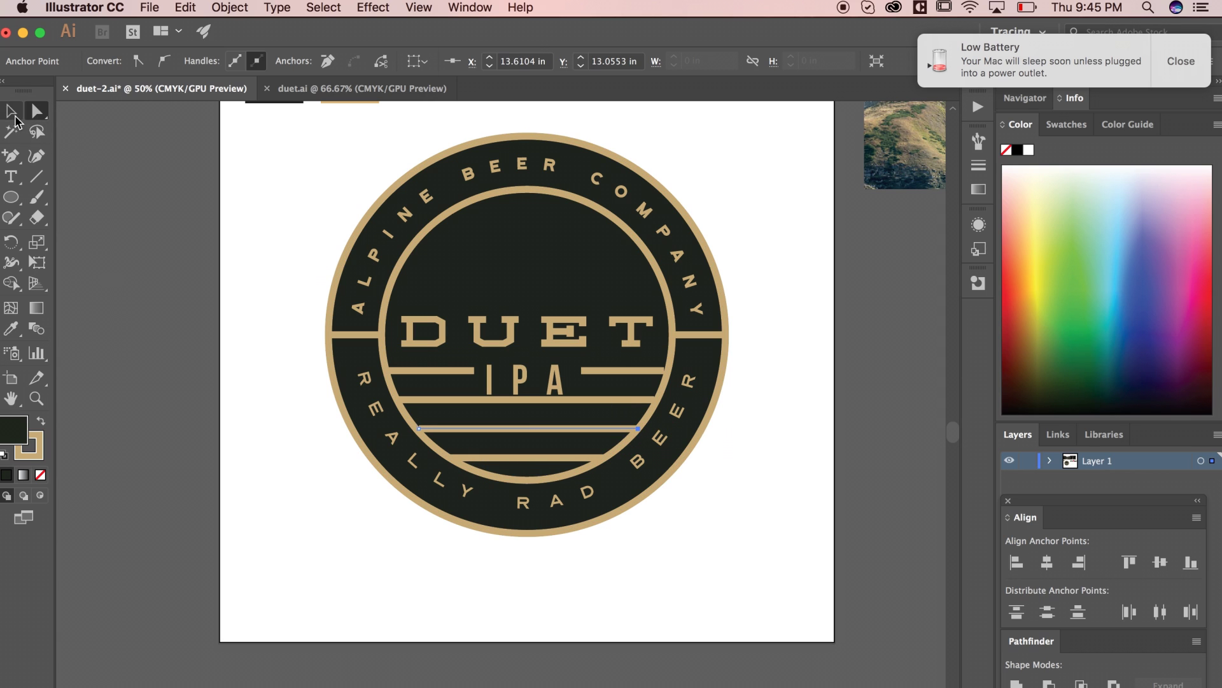
pyautogui.click(528, 385)
pyautogui.hotkey('shift', 'Up')
pyautogui.hotkey('shift', 'Up')
pyautogui.hotkey('shift', 'Up')
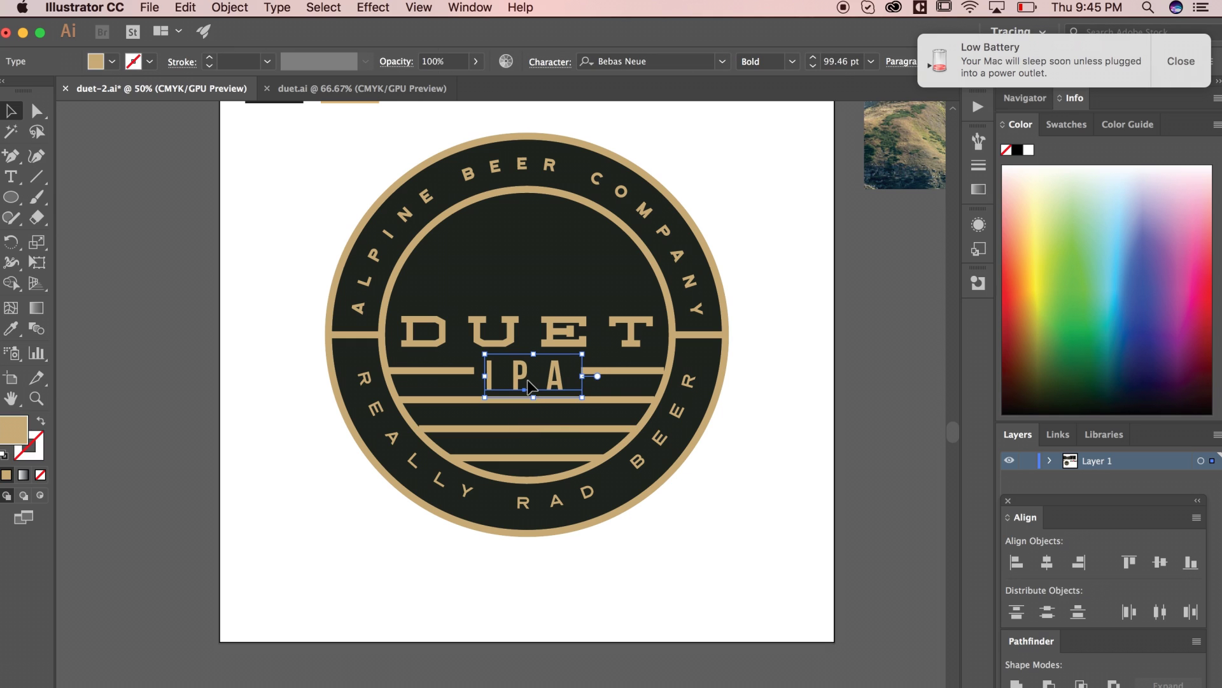
pyautogui.click(573, 335)
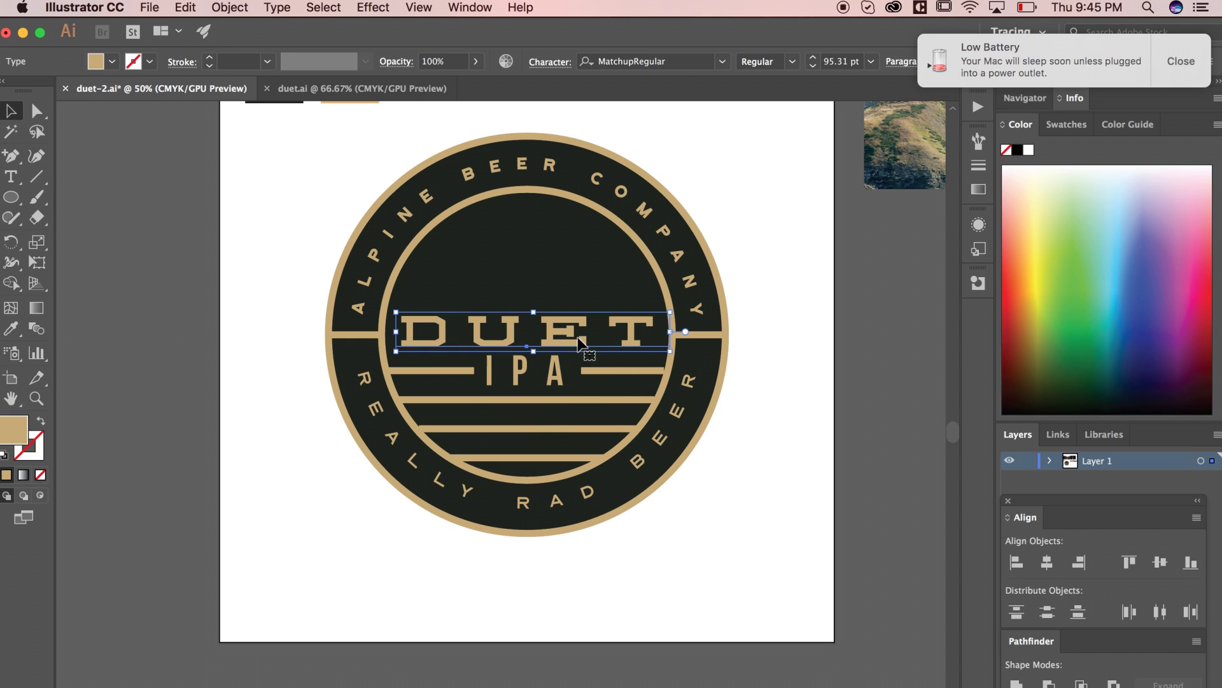
pyautogui.click(556, 370)
pyautogui.click(824, 372)
pyautogui.click(609, 327)
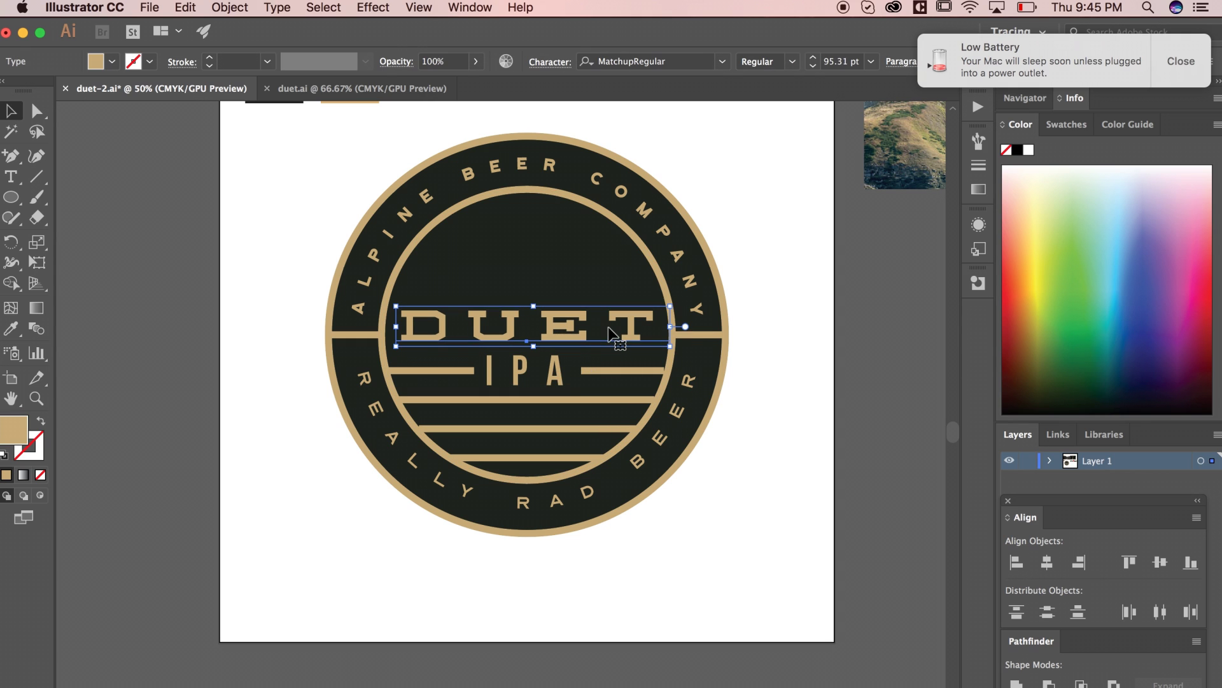
pyautogui.click(800, 315)
pyautogui.hscroll(3, 758, 333)
pyautogui.scroll(1, 758, 333)
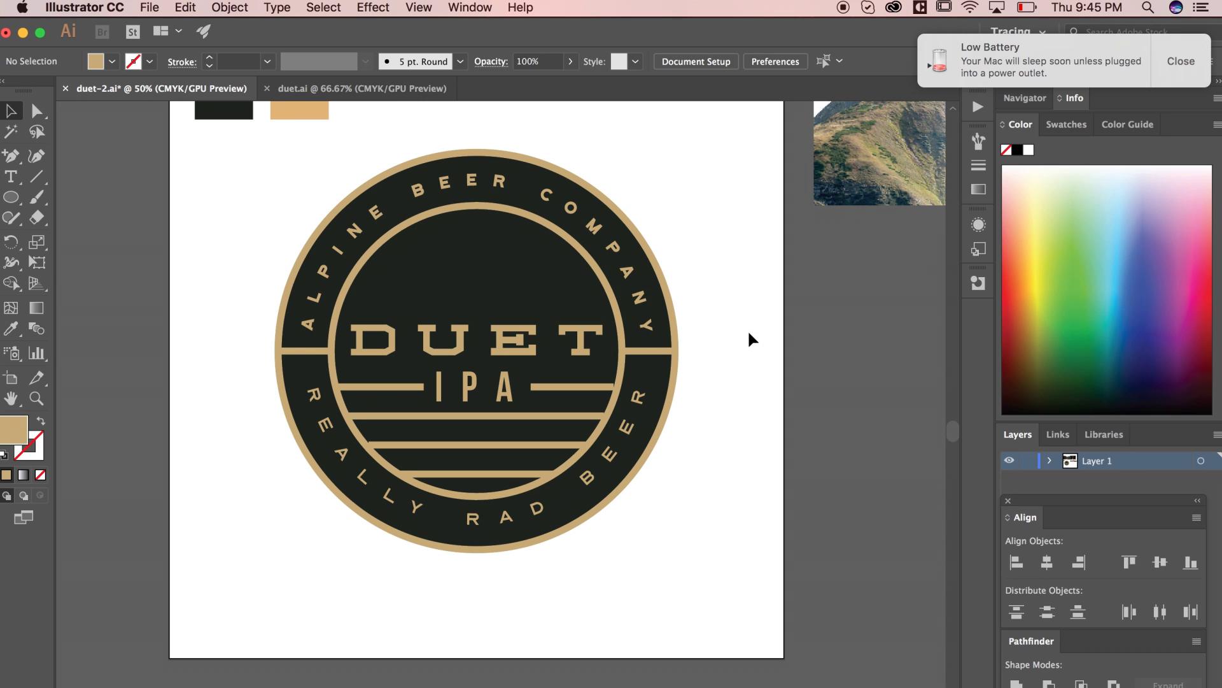
pyautogui.hscroll(5, 748, 338)
pyautogui.scroll(2, 749, 338)
# Zoom in on the Alpine Beer mountain logo artboard.
pyautogui.hscroll(5, 766, 250)
pyautogui.scroll(2, 765, 250)
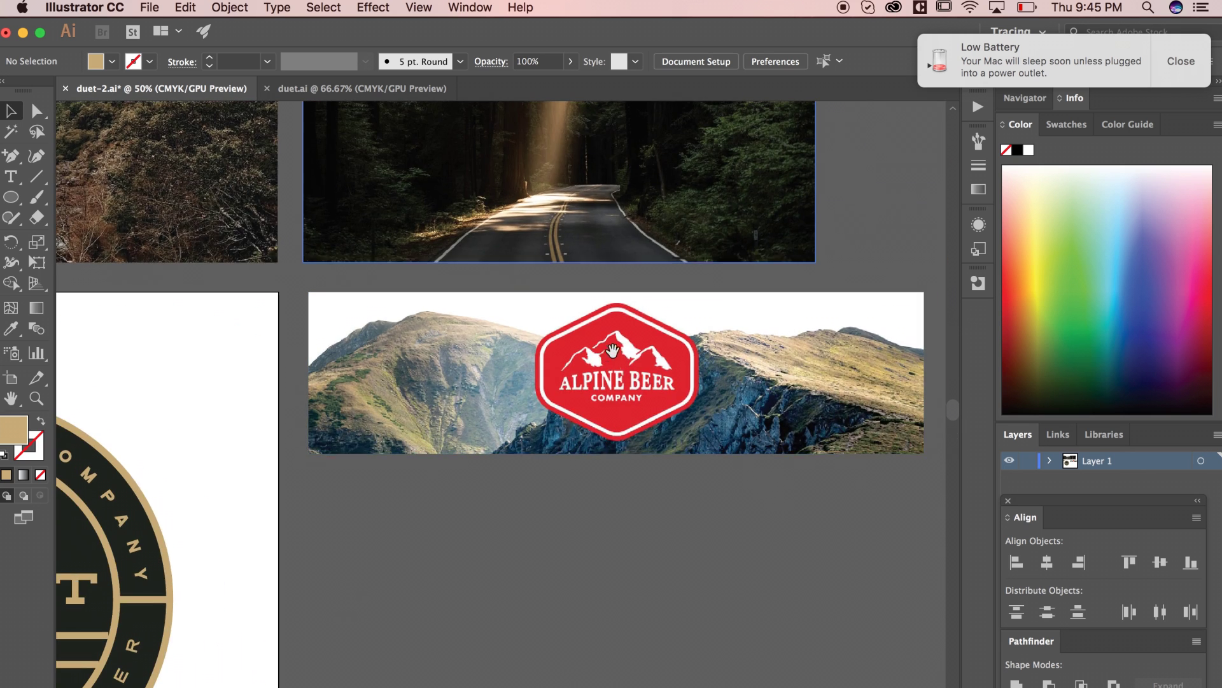
pyautogui.press('super+equal')
pyautogui.press('super+equal')
pyautogui.hscroll(5, 488, 380)
pyautogui.scroll(3, 488, 380)
pyautogui.press('super+equal')
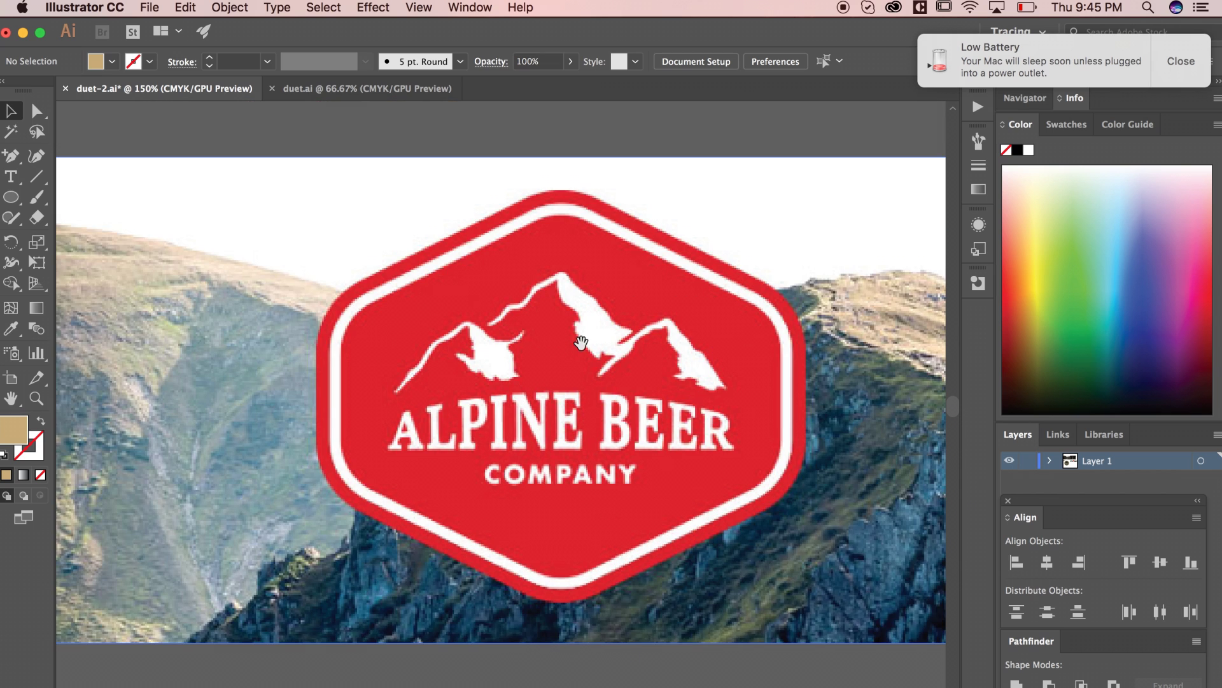
pyautogui.scroll(1, 255, 319)
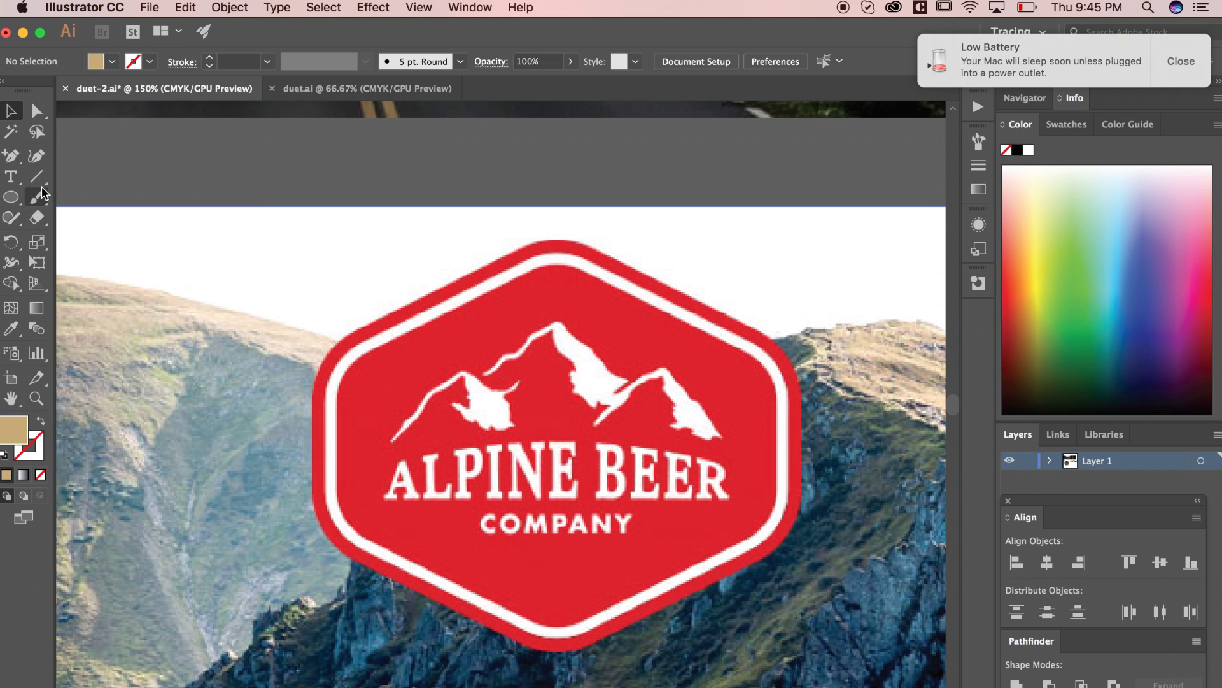
# Trace the left mountain with the Pencil tool and fill it with the tan swatch.
pyautogui.moveTo(10, 217); pyautogui.dragTo(89, 242)
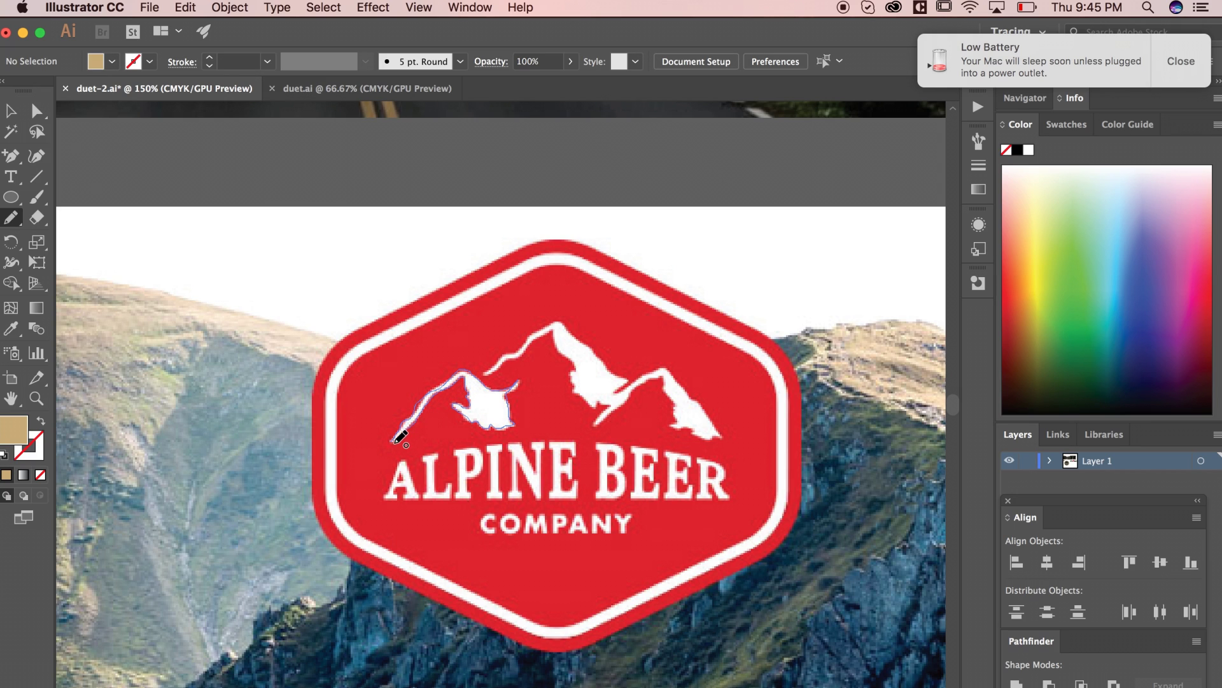
pyautogui.moveTo(400, 438); pyautogui.dragTo(396, 440)
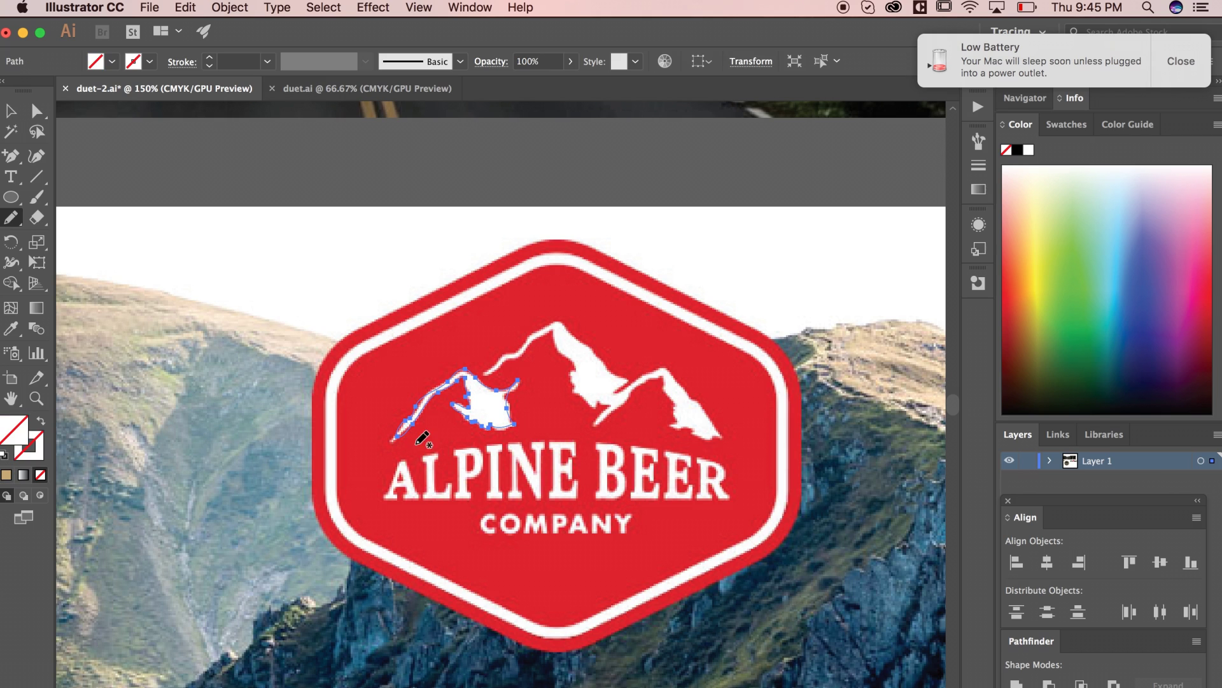
pyautogui.click(112, 66)
pyautogui.click(159, 146)
pyautogui.press('Escape')
pyautogui.press('v')
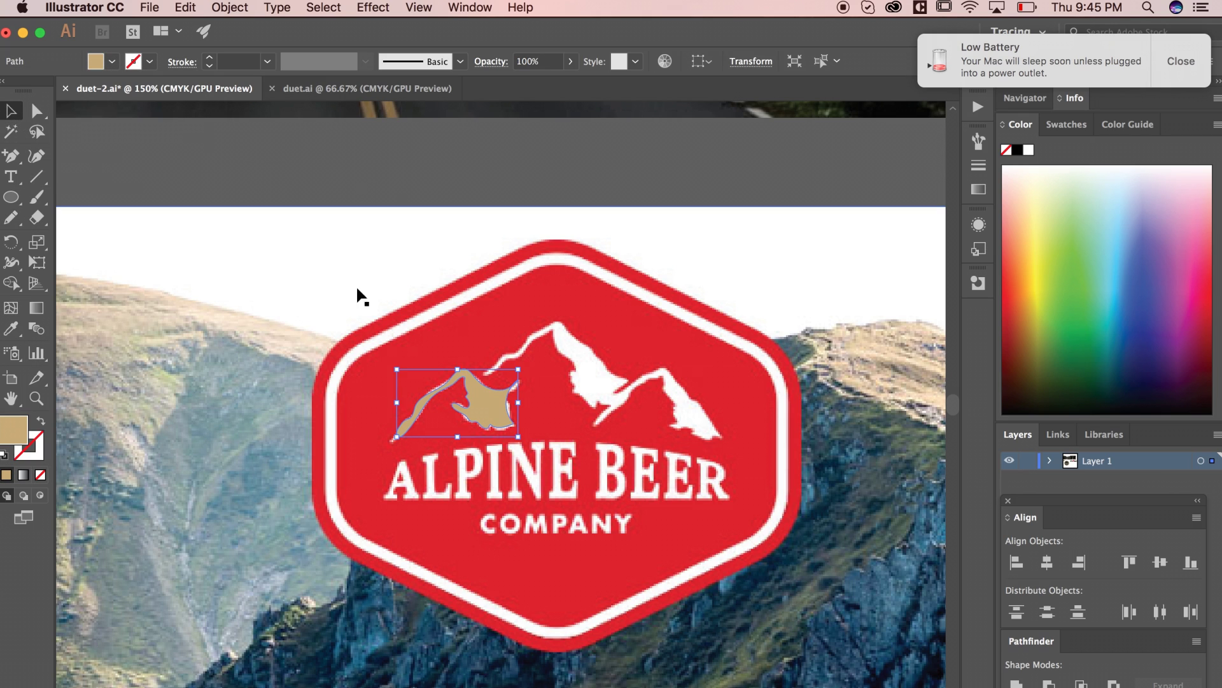
pyautogui.click(357, 284)
# Pencil-trace the two right-hand peaks and eyedrop the tan fill from the first mountain.
pyautogui.click(11, 217)
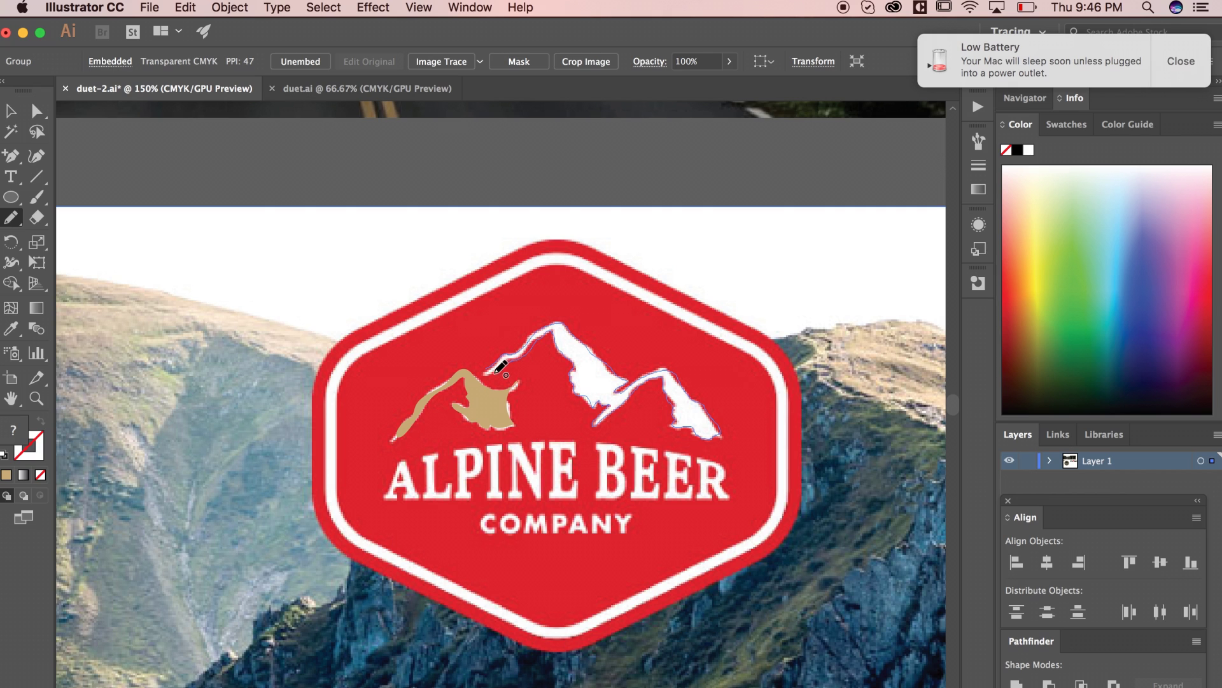
pyautogui.moveTo(491, 368); pyautogui.dragTo(491, 368)
pyautogui.click(11, 328)
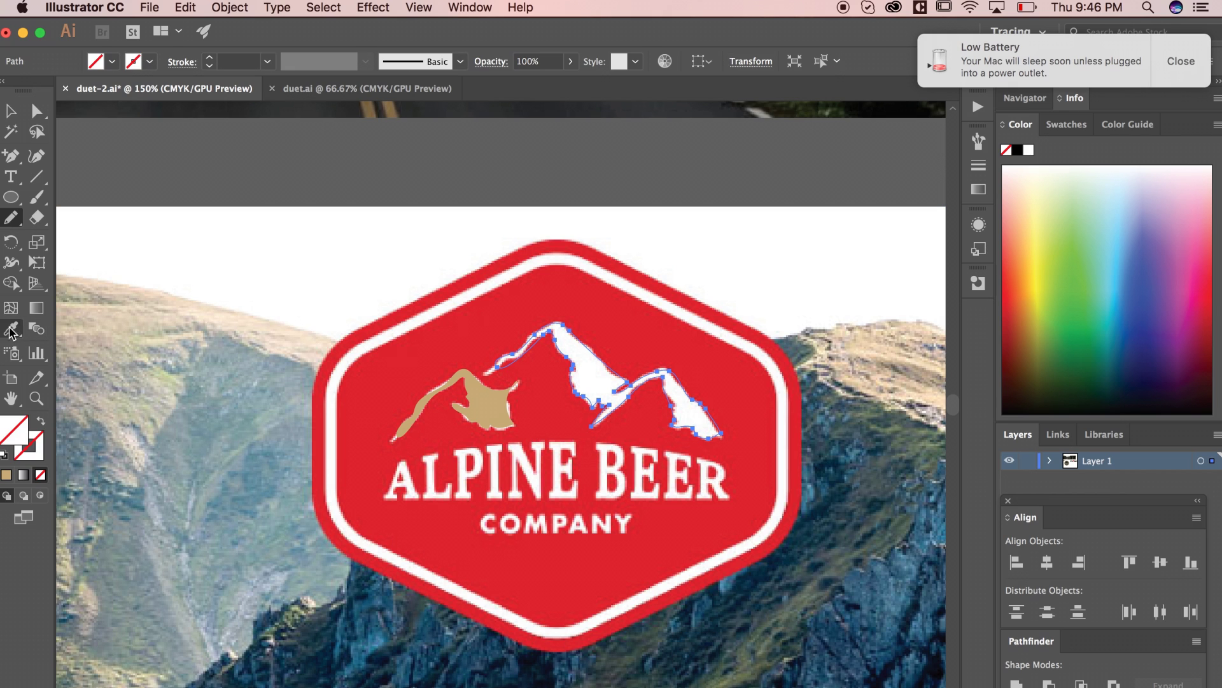
pyautogui.click(480, 390)
pyautogui.press('v')
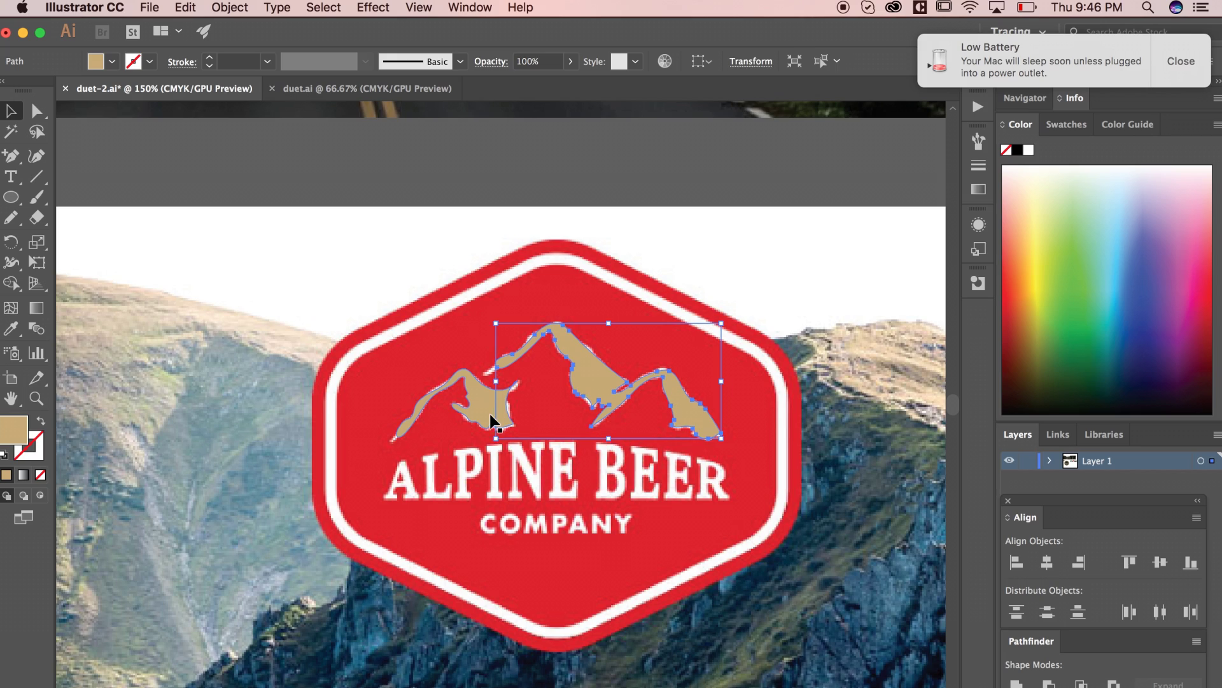
pyautogui.press('super+minus')
pyautogui.press('super+minus')
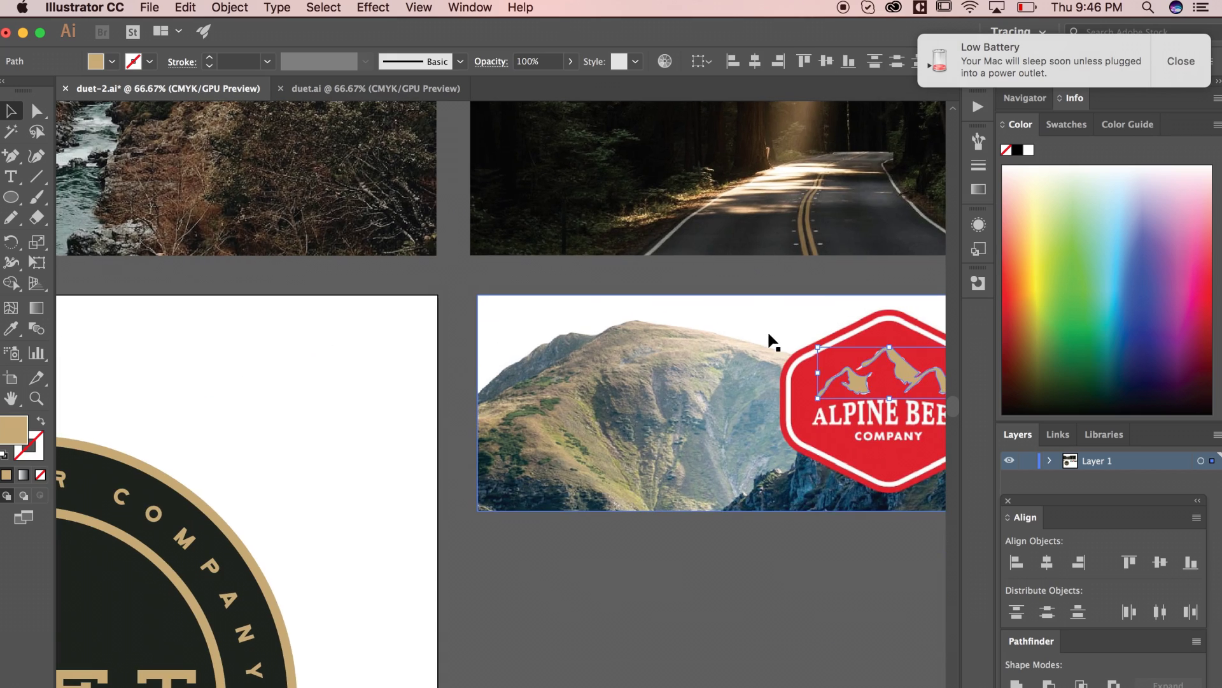
# Move the tan mountain shapes into the DUET IPA badge.
pyautogui.moveTo(772, 341); pyautogui.dragTo(946, 333)
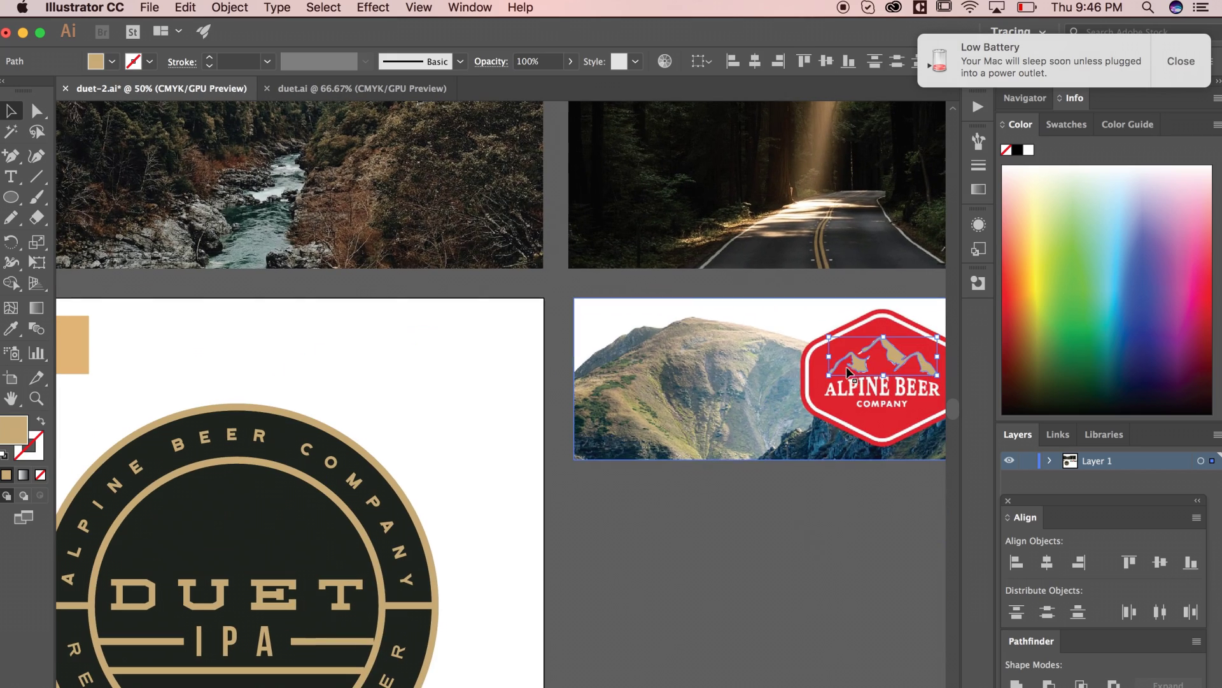
pyautogui.moveTo(846, 363); pyautogui.dragTo(206, 523)
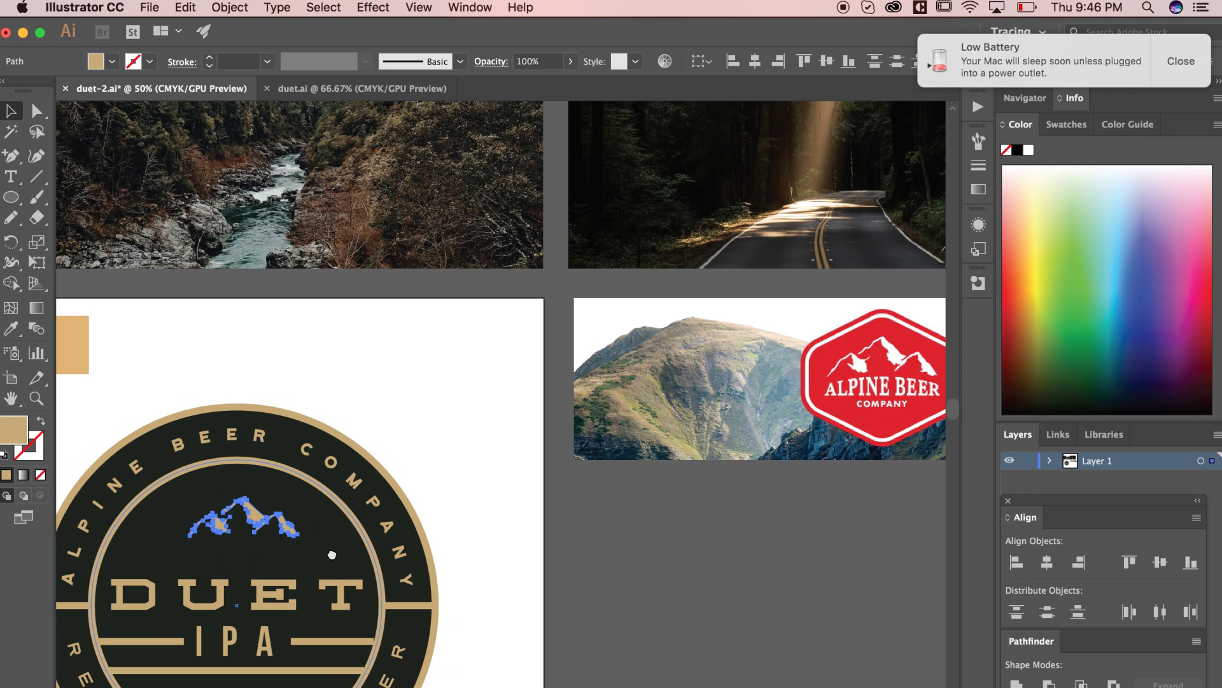
pyautogui.moveTo(335, 563); pyautogui.dragTo(609, 469)
pyautogui.press('super+equal')
pyautogui.scroll(-2, 613, 479)
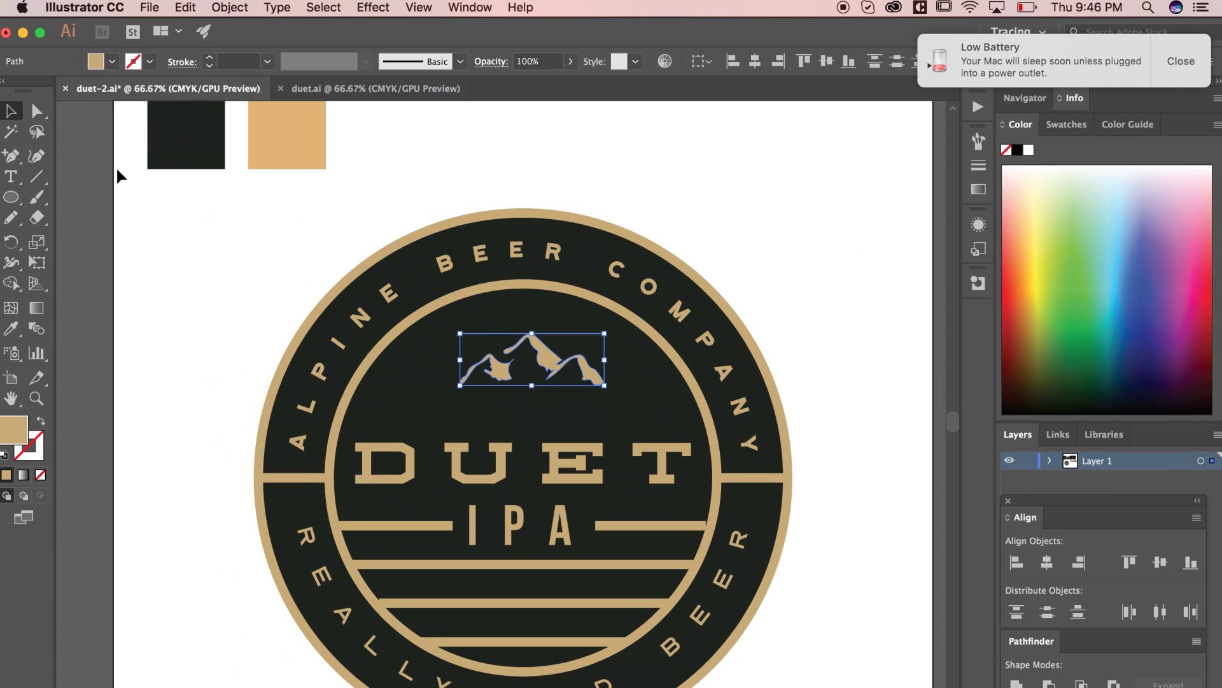
# Group the two mountain shapes, enlarge them slightly, and centre them above DUET.
pyautogui.click(230, 7)
pyautogui.click(237, 73)
pyautogui.moveTo(604, 385); pyautogui.dragTo(626, 392)
pyautogui.moveTo(548, 369); pyautogui.dragTo(541, 372)
pyautogui.click(558, 439)
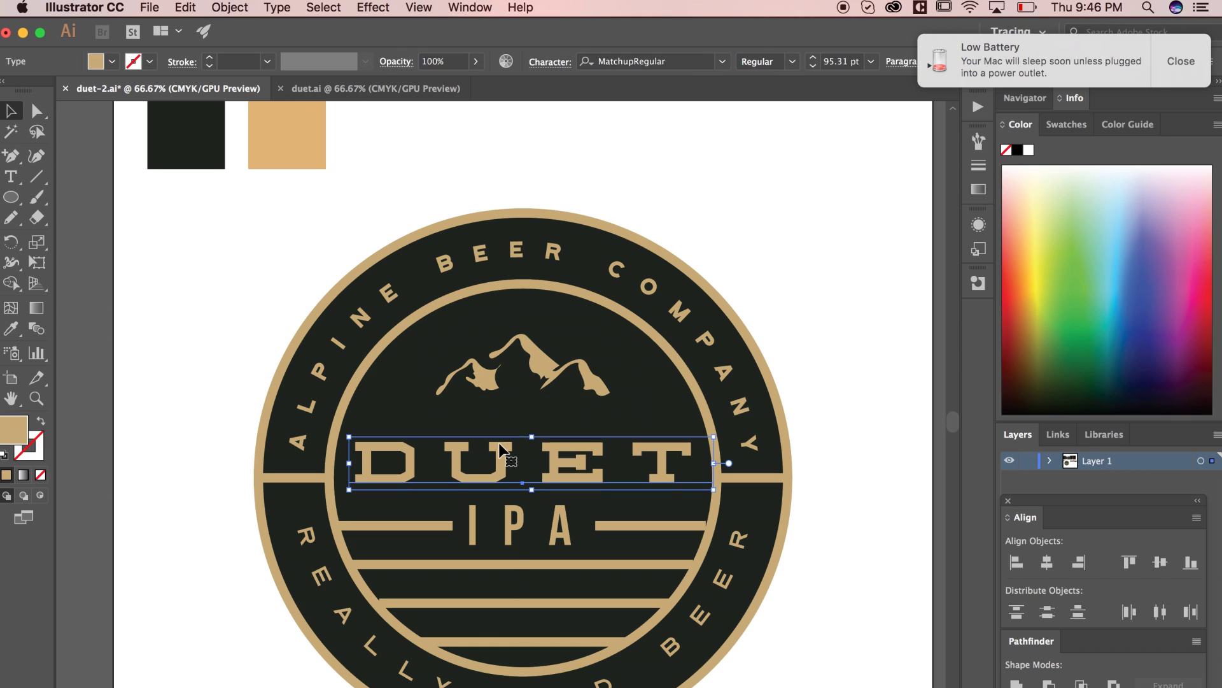
pyautogui.click(831, 357)
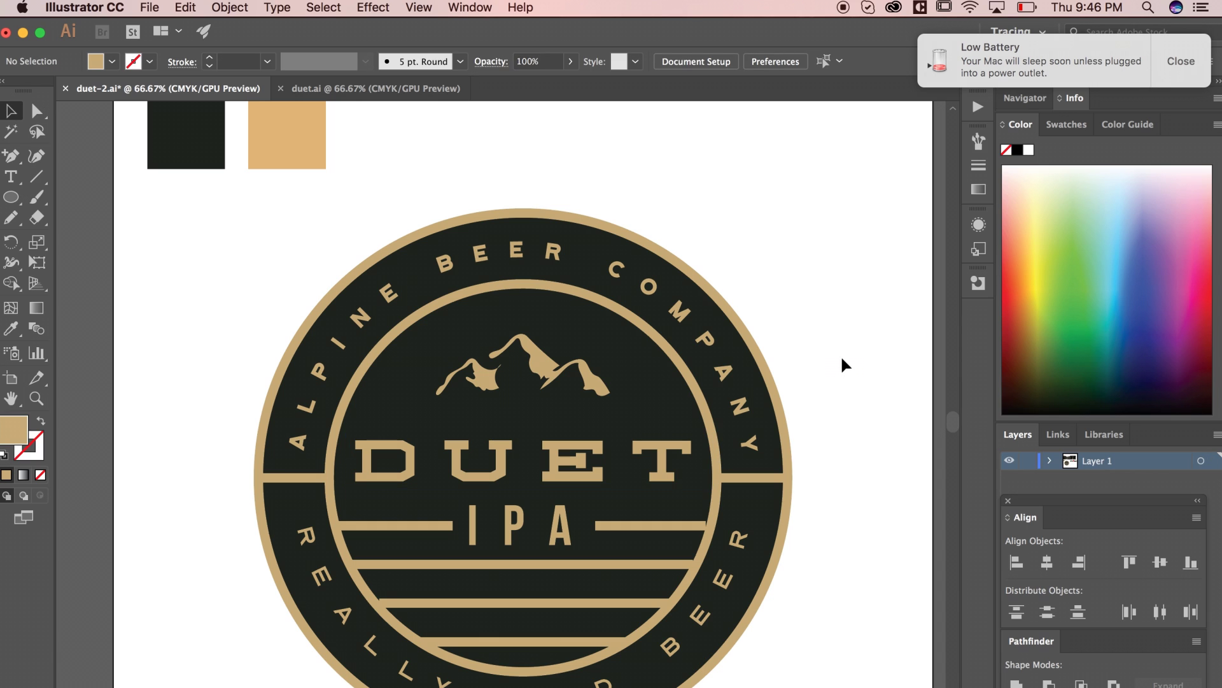
# Alt-drag a copy of the IPA text above the mountains and retype it as ESTB 1999.
pyautogui.click(561, 538)
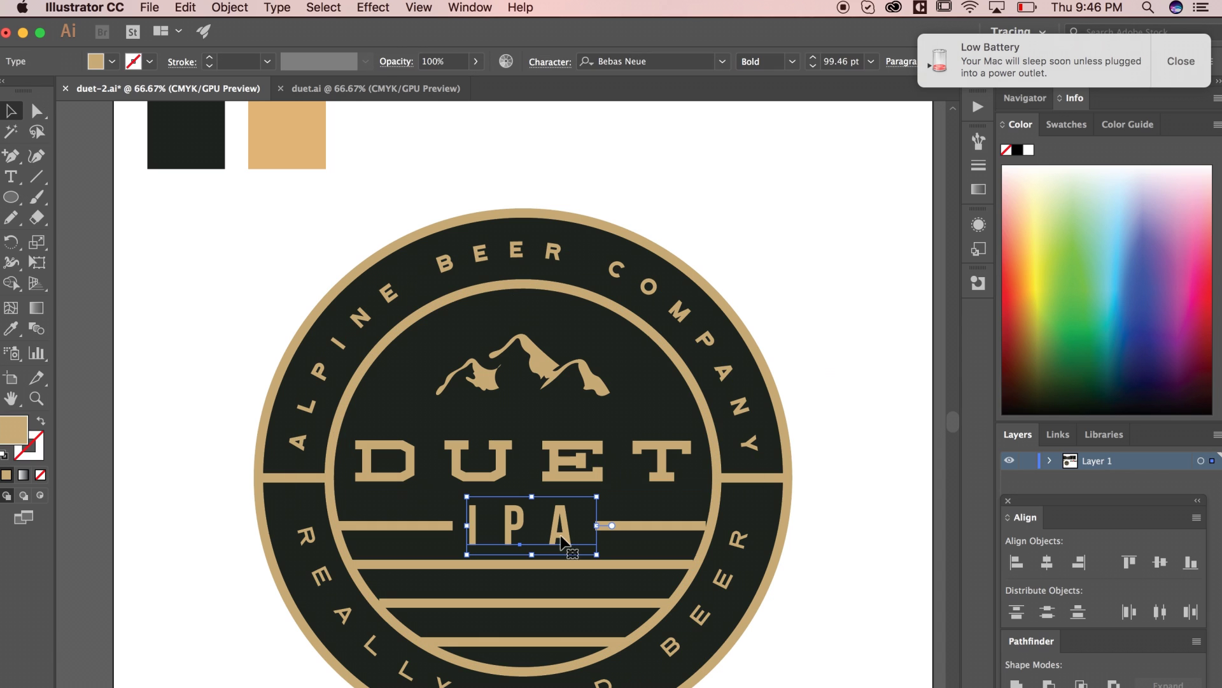
pyautogui.moveTo(562, 539); pyautogui.dragTo(560, 335)
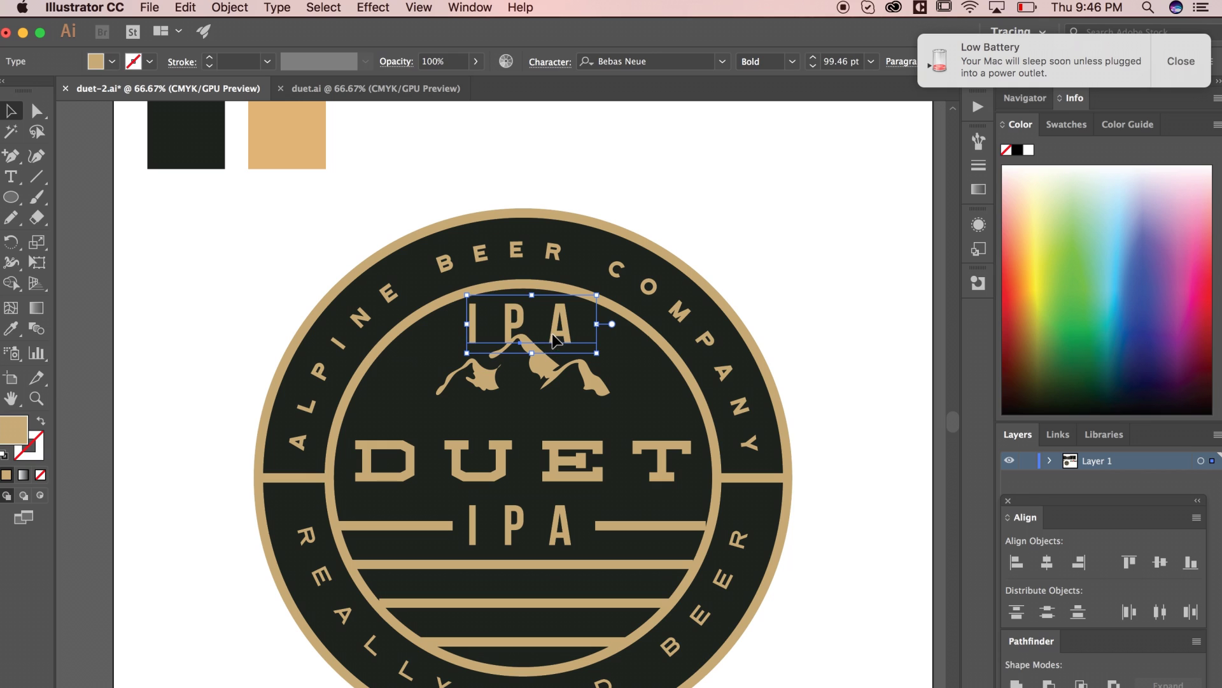
pyautogui.doubleClick(552, 331)
pyautogui.write('ESTB')
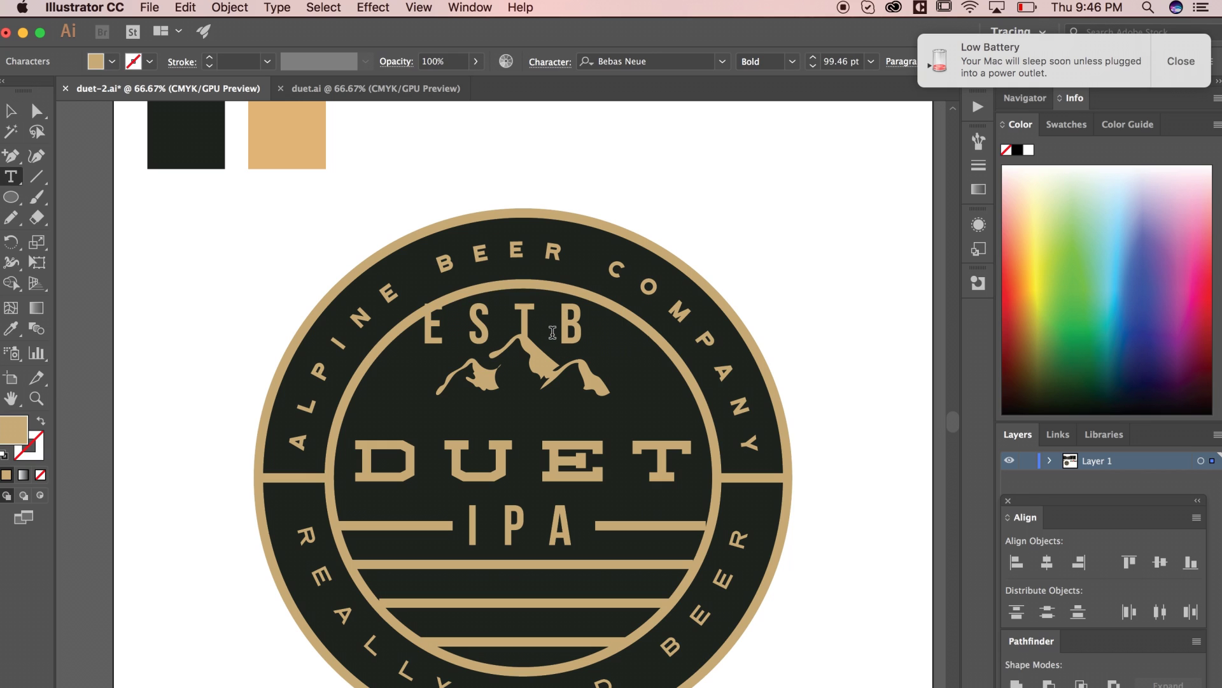
pyautogui.write(' 1999')
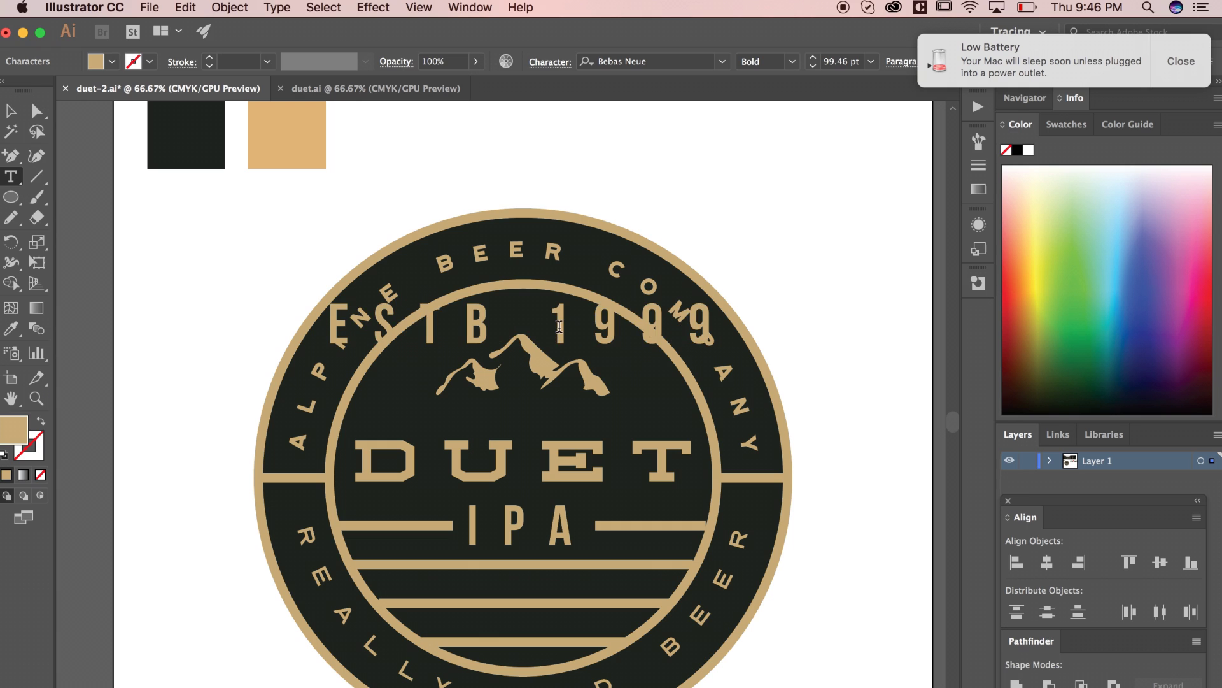
# Scale the ESTB 1999 line down to fit above the mountains in Regular weight.
pyautogui.tripleClick(559, 327)
pyautogui.click(792, 64)
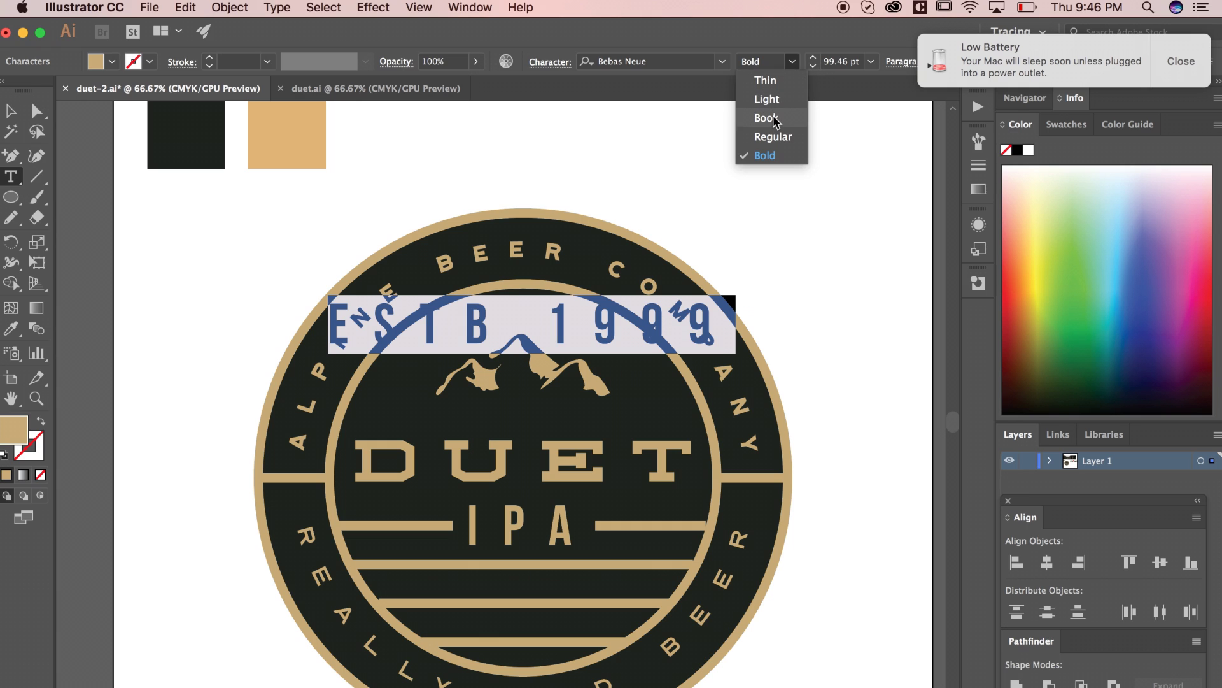
pyautogui.click(772, 118)
pyautogui.press('Escape')
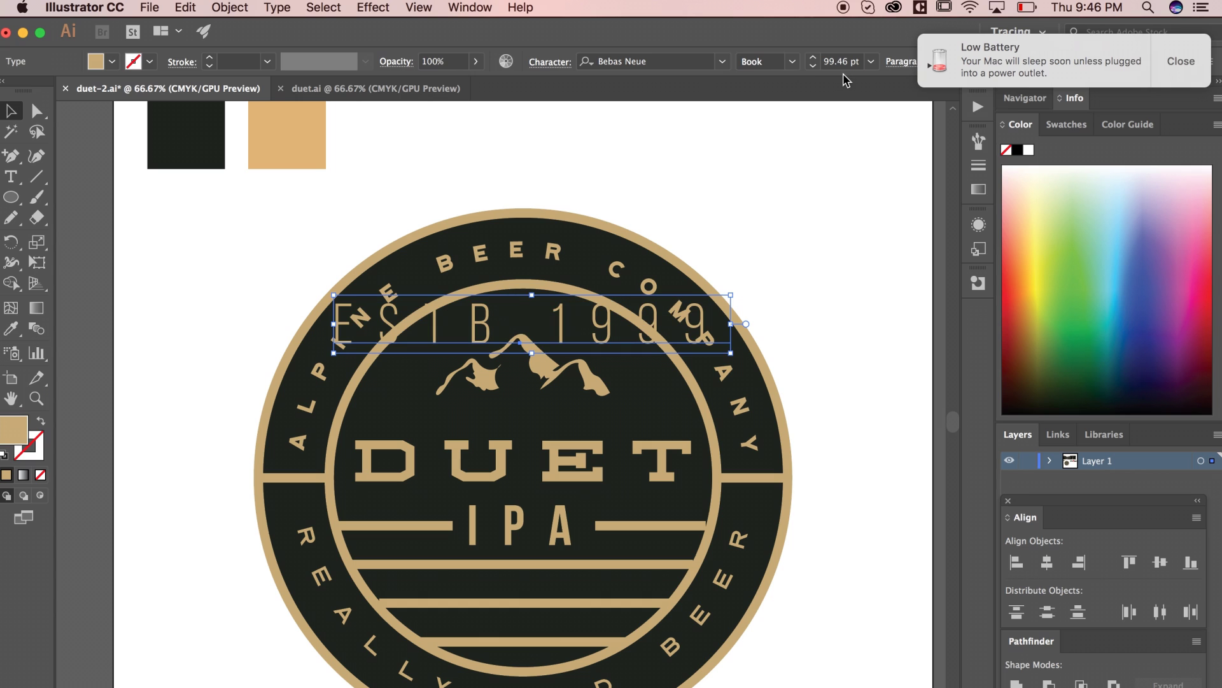
pyautogui.moveTo(736, 296); pyautogui.dragTo(611, 313)
pyautogui.click(792, 61)
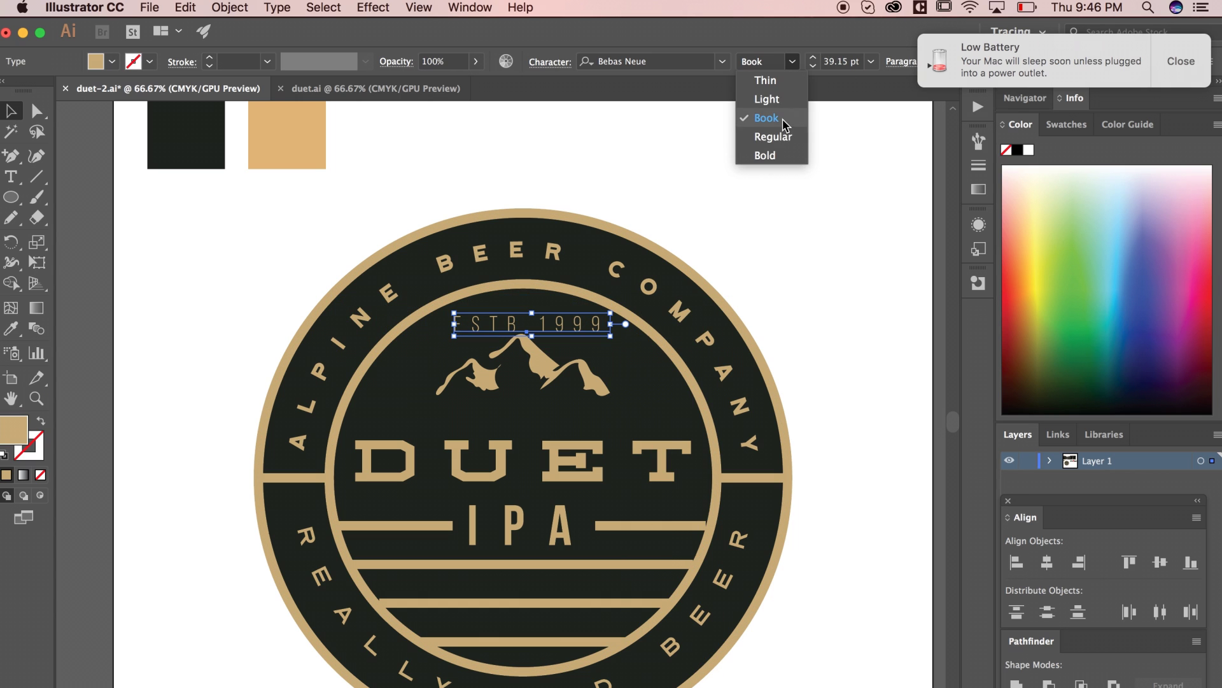
pyautogui.click(771, 136)
# Lower the mountains and ESTB 1999 slightly, then preview a 19% Arch warp on the text.
pyautogui.click(569, 364)
pyautogui.moveTo(549, 370); pyautogui.dragTo(545, 391)
pyautogui.moveTo(509, 324); pyautogui.dragTo(507, 333)
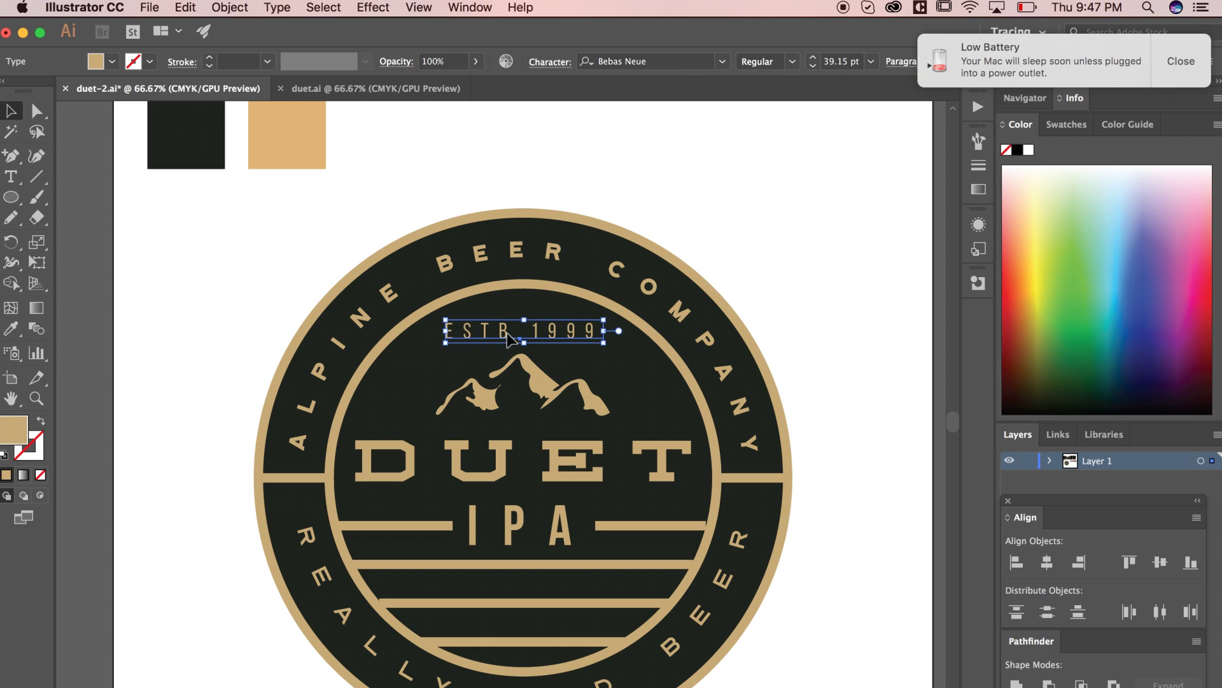
pyautogui.click(1201, 65)
pyautogui.click(1016, 61)
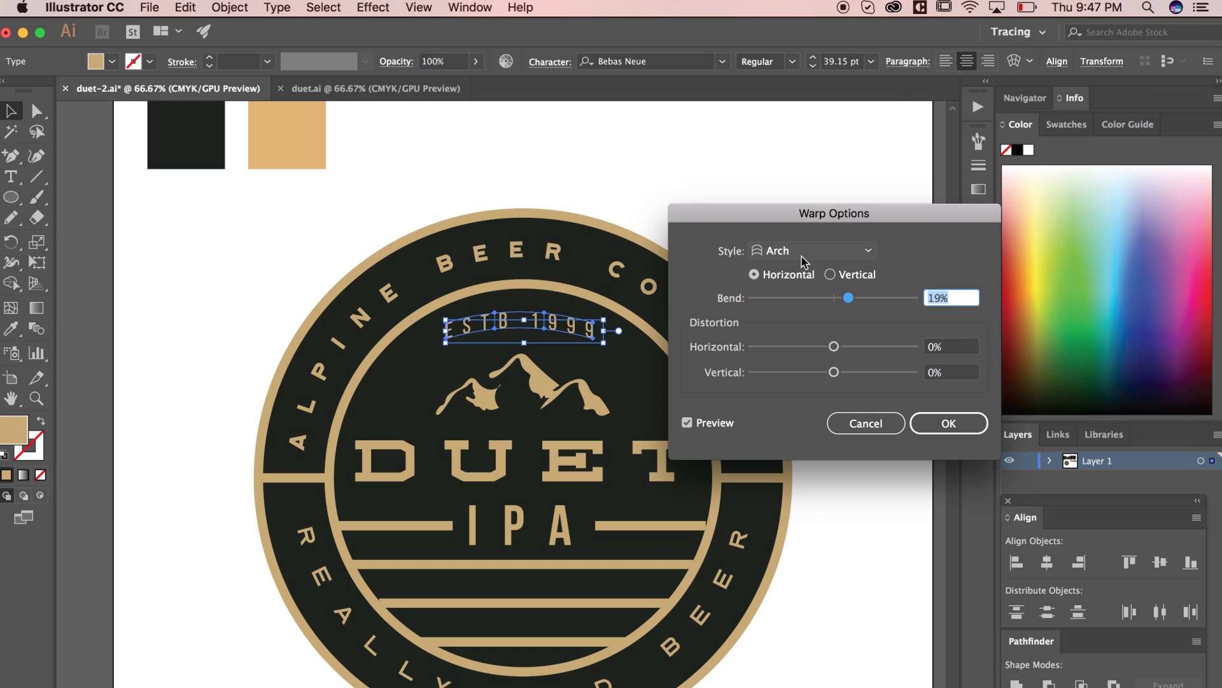
# Switch the ESTB 1999 warp style from Arch to Arc at 19% bend and apply it.
pyautogui.click(839, 255)
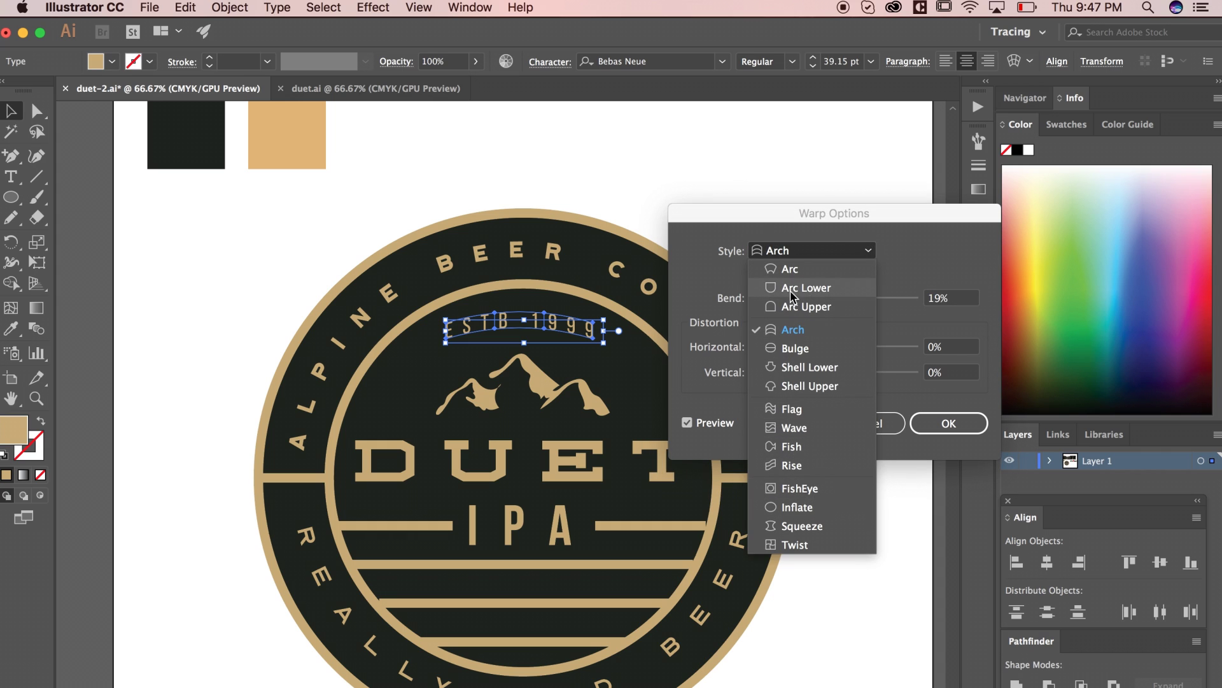
pyautogui.click(790, 269)
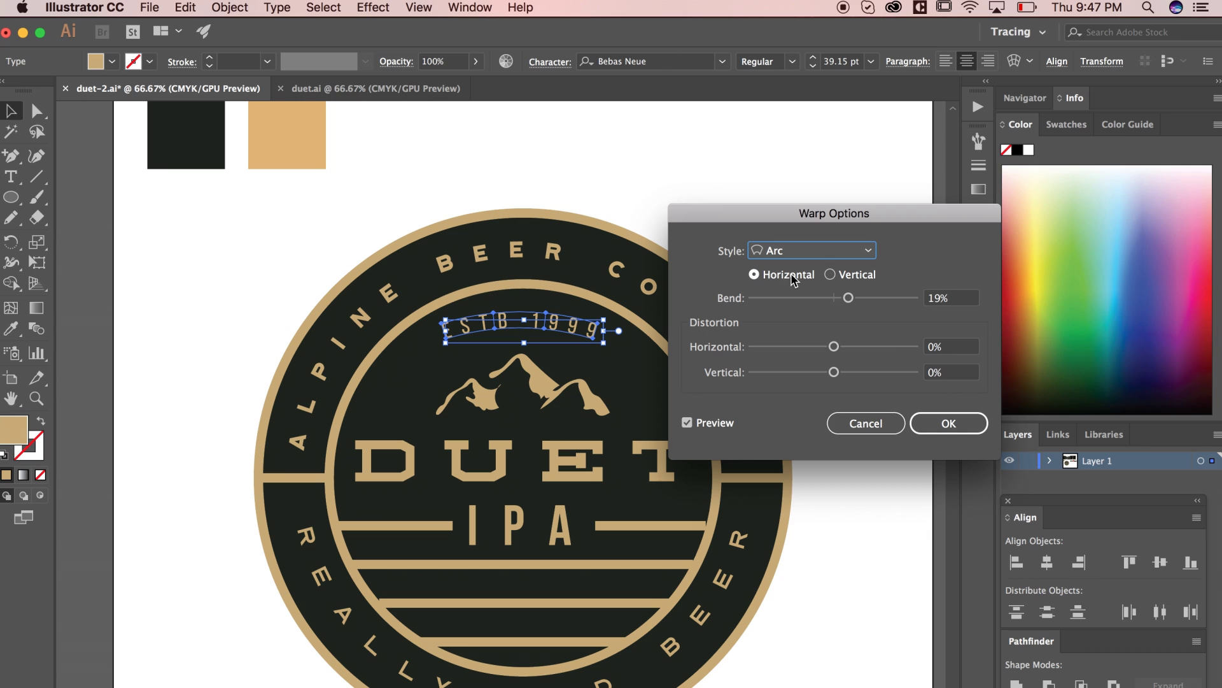
pyautogui.click(949, 423)
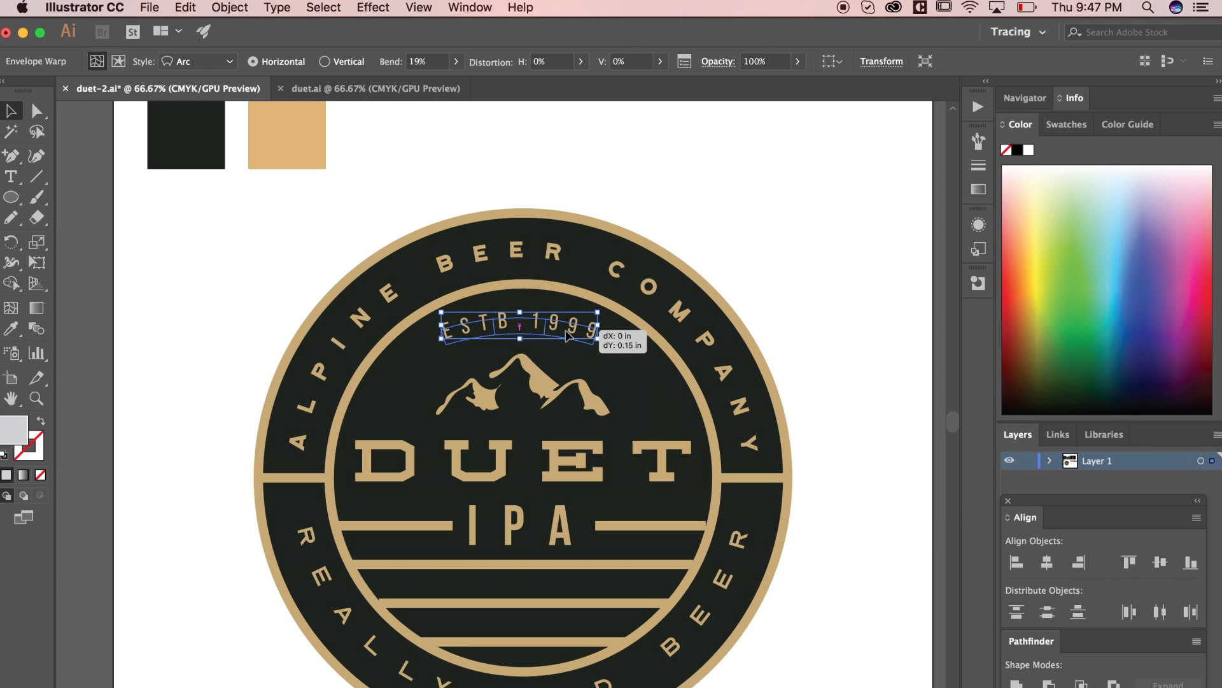
pyautogui.click(801, 336)
pyautogui.moveTo(802, 340); pyautogui.dragTo(821, 262)
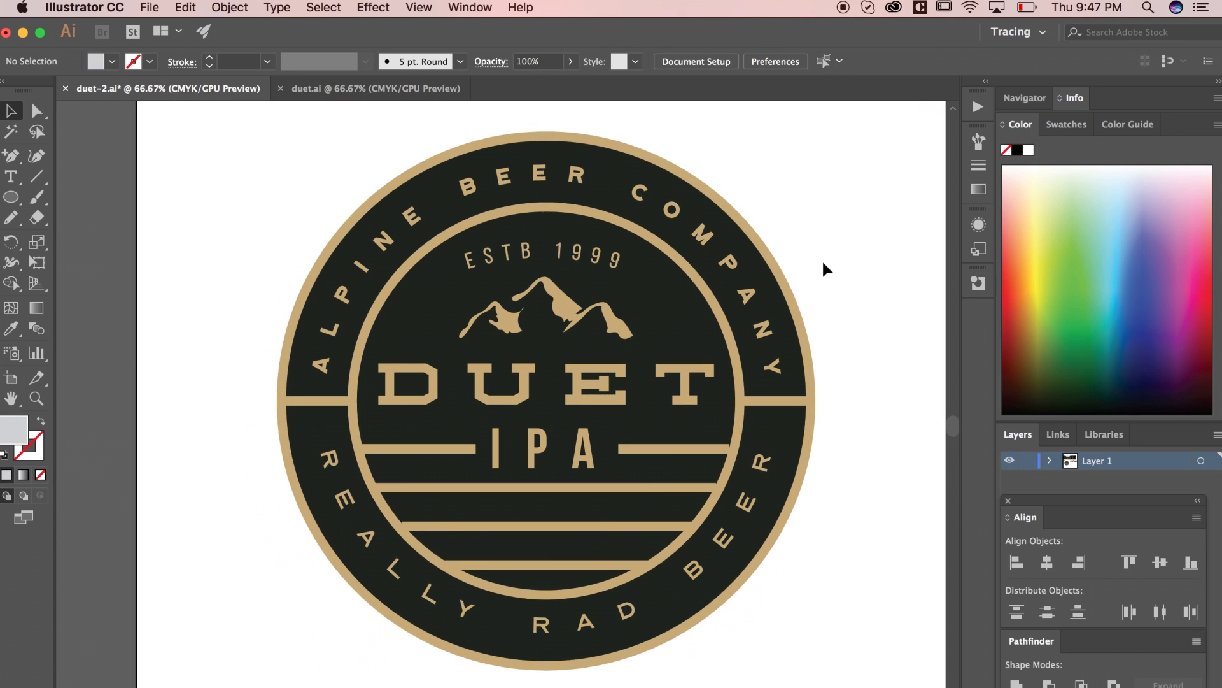
# Nudge the arched ESTB 1999 text a few pixels lower above the mountains.
pyautogui.press('super+minus')
pyautogui.click(530, 290)
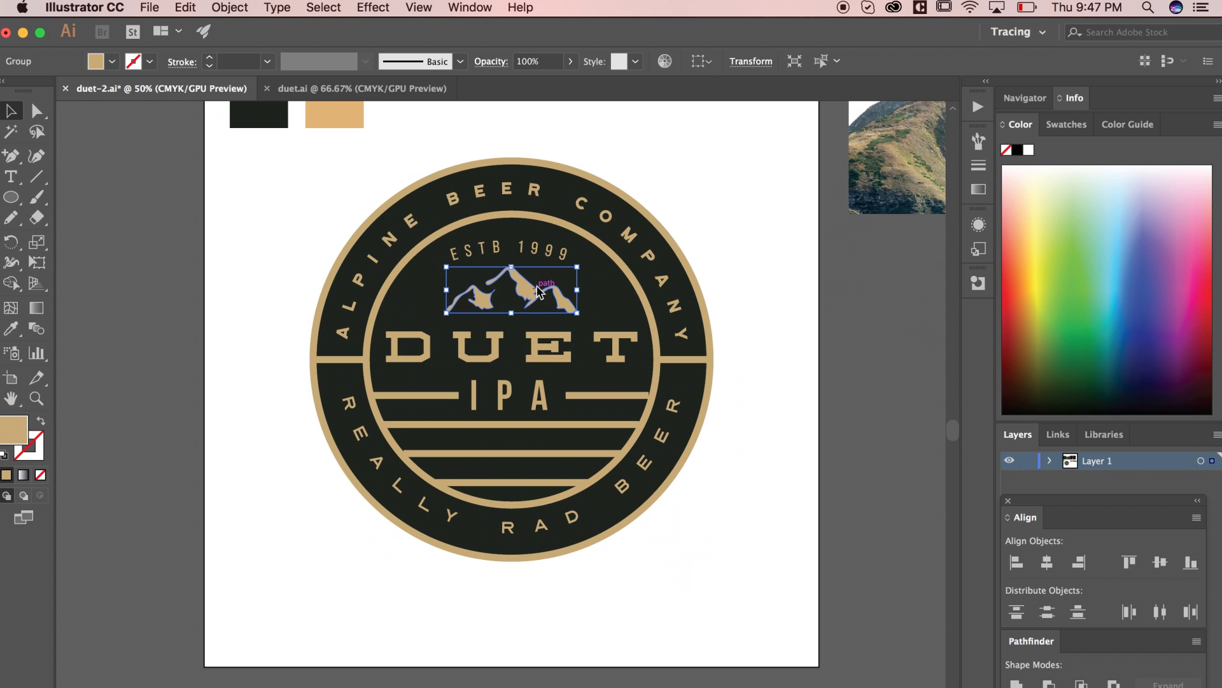
pyautogui.click(723, 267)
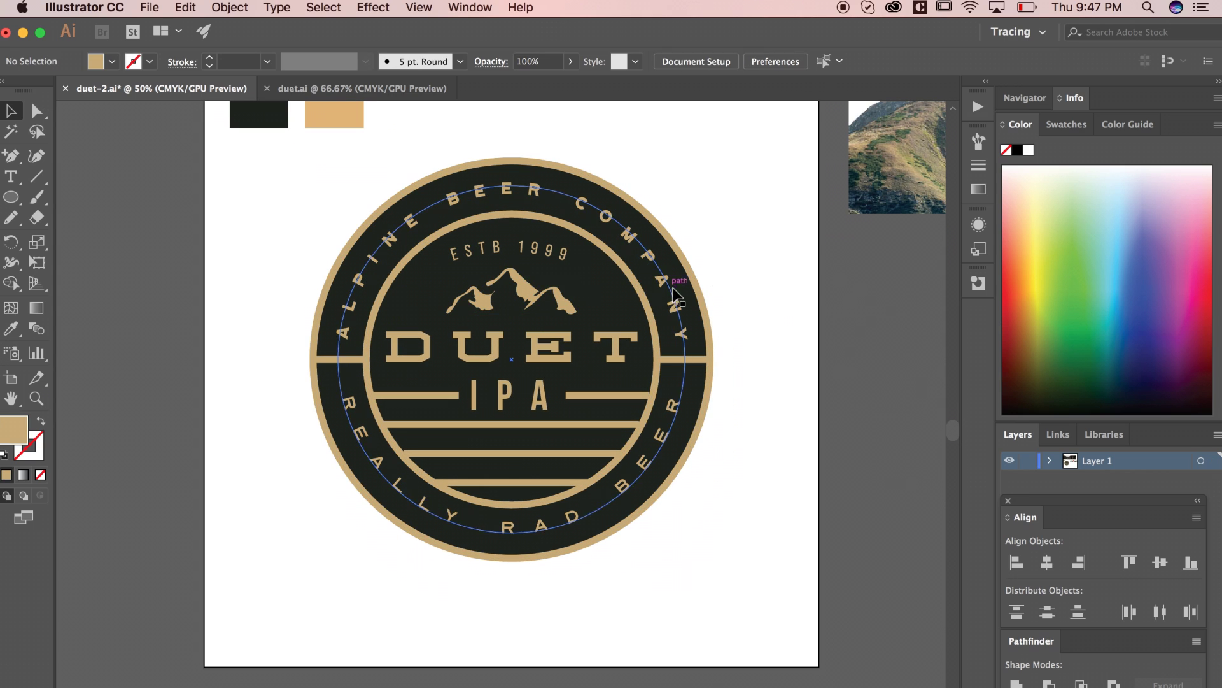
pyautogui.click(563, 251)
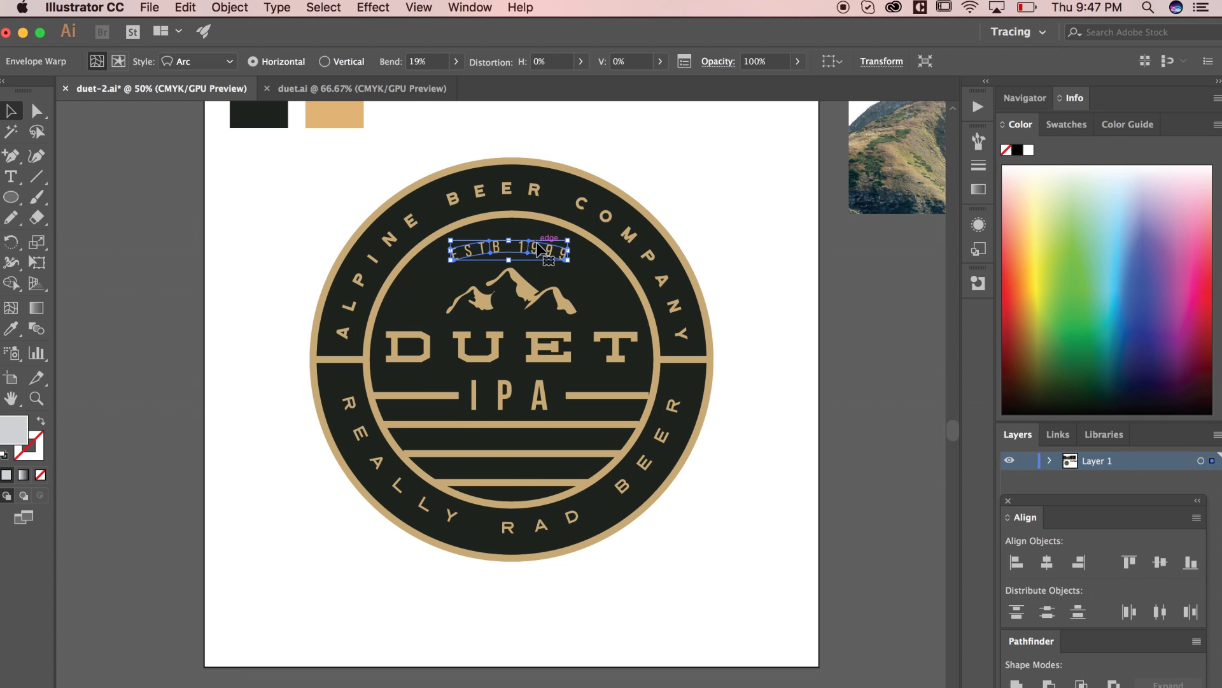
pyautogui.moveTo(538, 244); pyautogui.dragTo(537, 246)
pyautogui.click(773, 254)
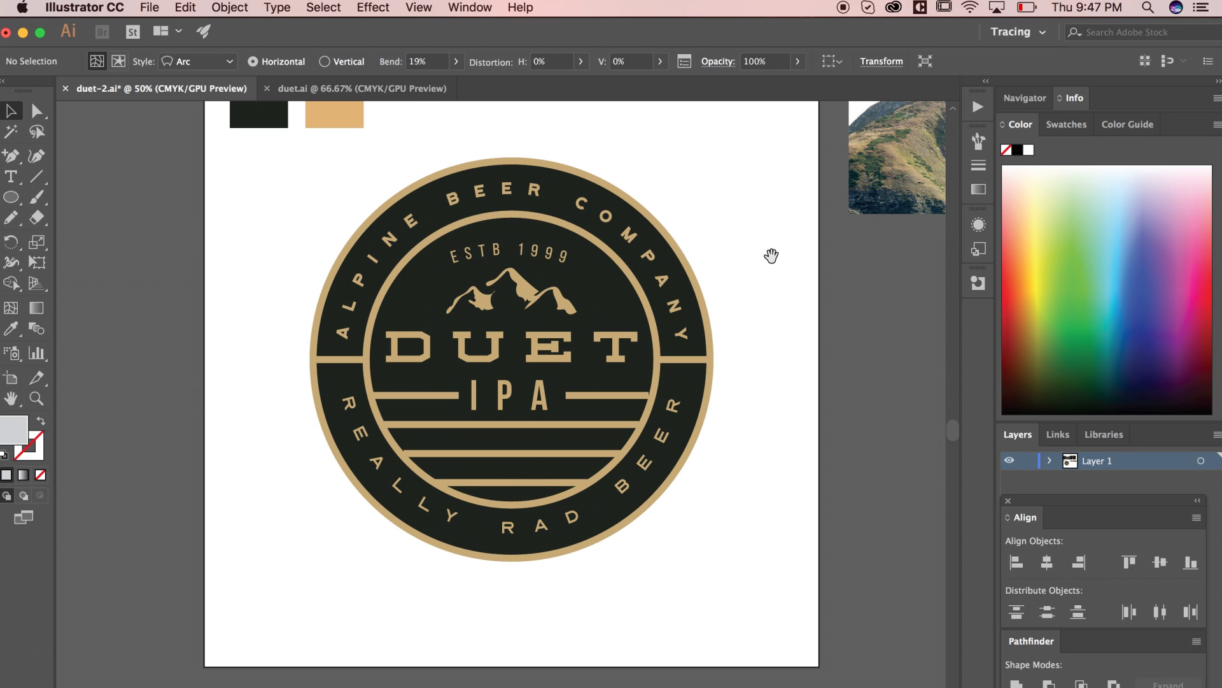
# Zoom out to show the finished badge beside the mountain photo artboards.
pyautogui.moveTo(773, 254); pyautogui.dragTo(696, 303)
pyautogui.press('super+minus')
pyautogui.hscroll(-3, 659, 420)
pyautogui.scroll(-2, 659, 420)
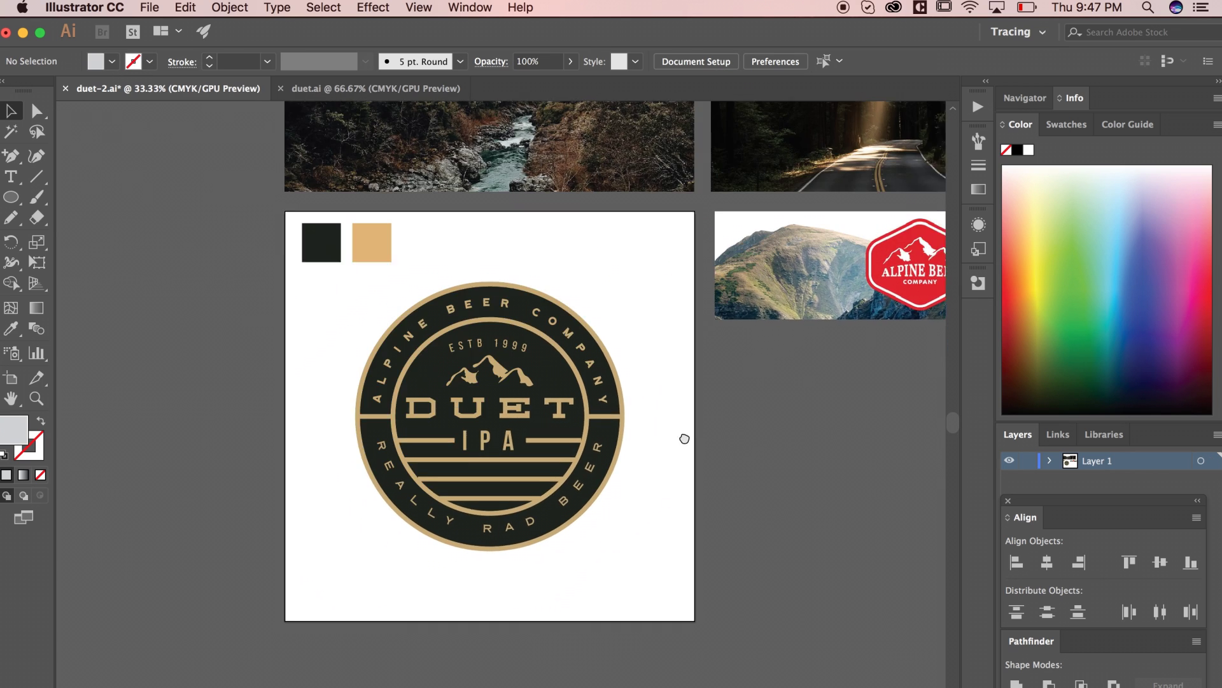
pyautogui.hscroll(5, 688, 445)
pyautogui.scroll(2, 688, 445)
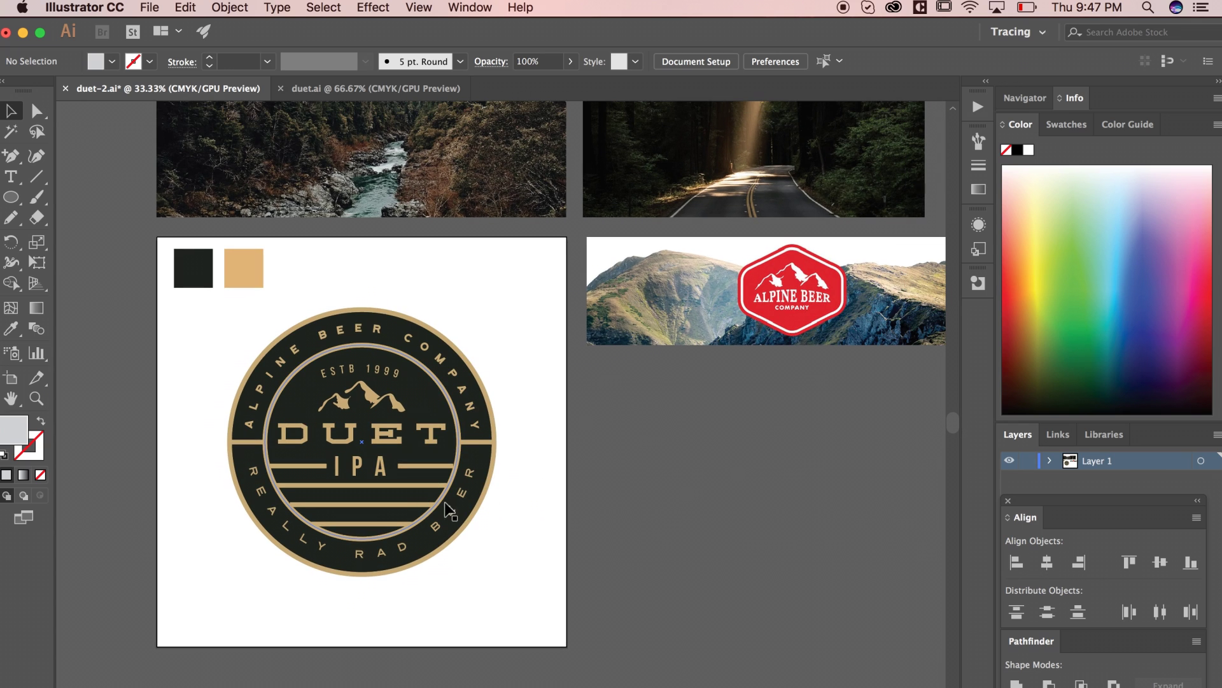
# Inspect the circular ALPINE BEER COMPANY ring text while panning around the badge.
pyautogui.click(494, 469)
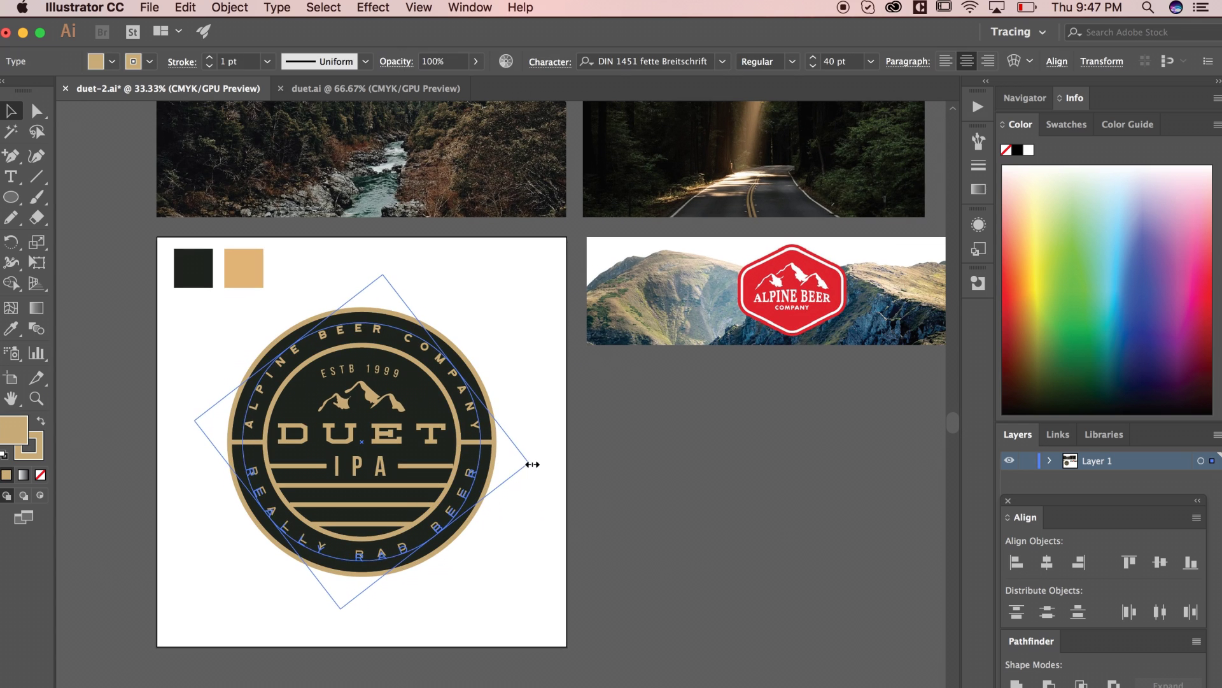
pyautogui.click(552, 514)
pyautogui.hscroll(-3, 552, 514)
pyautogui.scroll(-1, 553, 514)
pyautogui.click(536, 498)
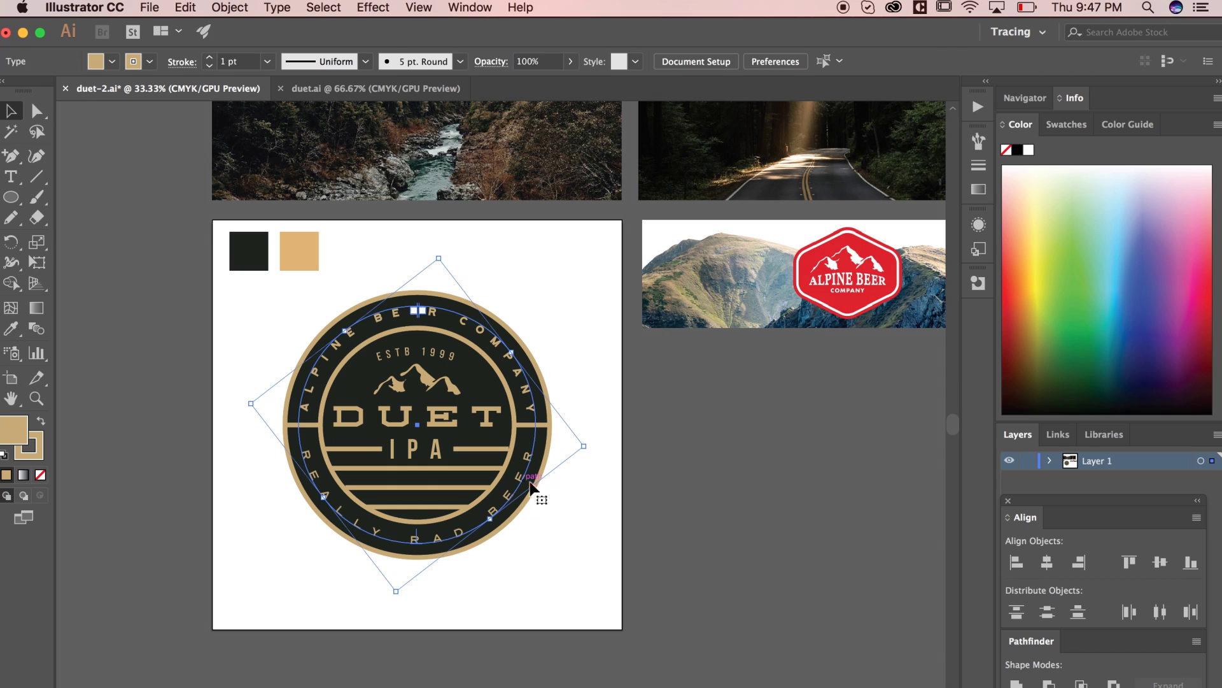
pyautogui.click(636, 487)
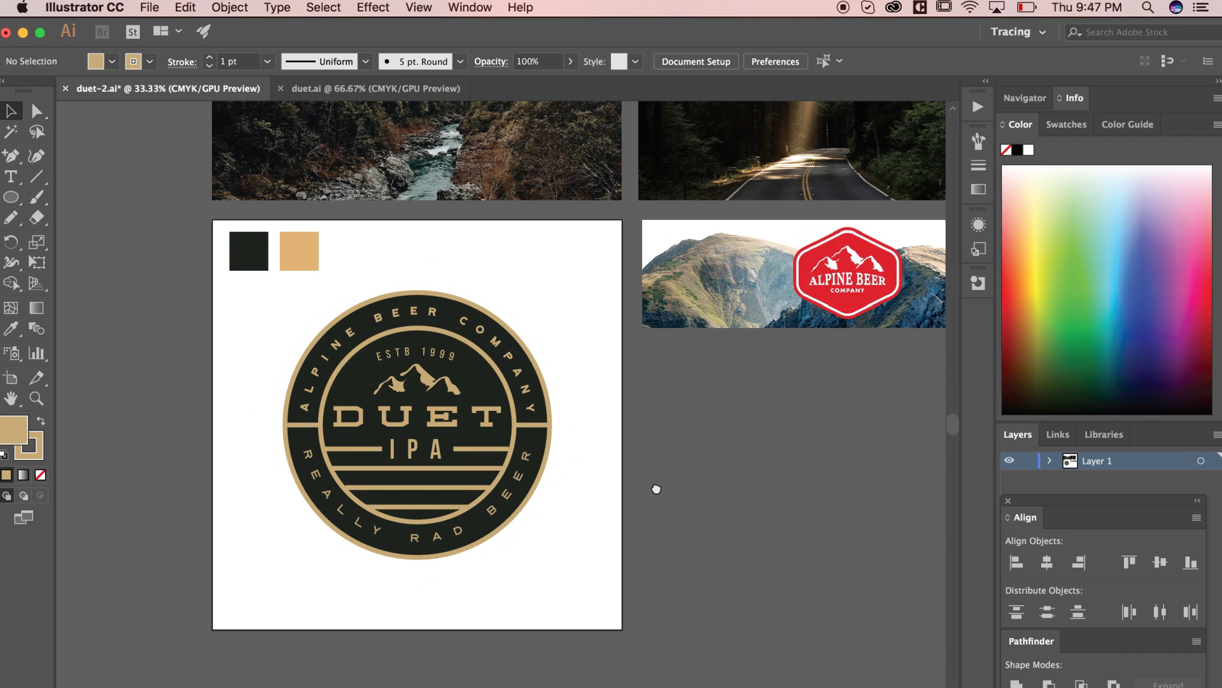
pyautogui.hscroll(2, 643, 496)
pyautogui.scroll(1, 643, 497)
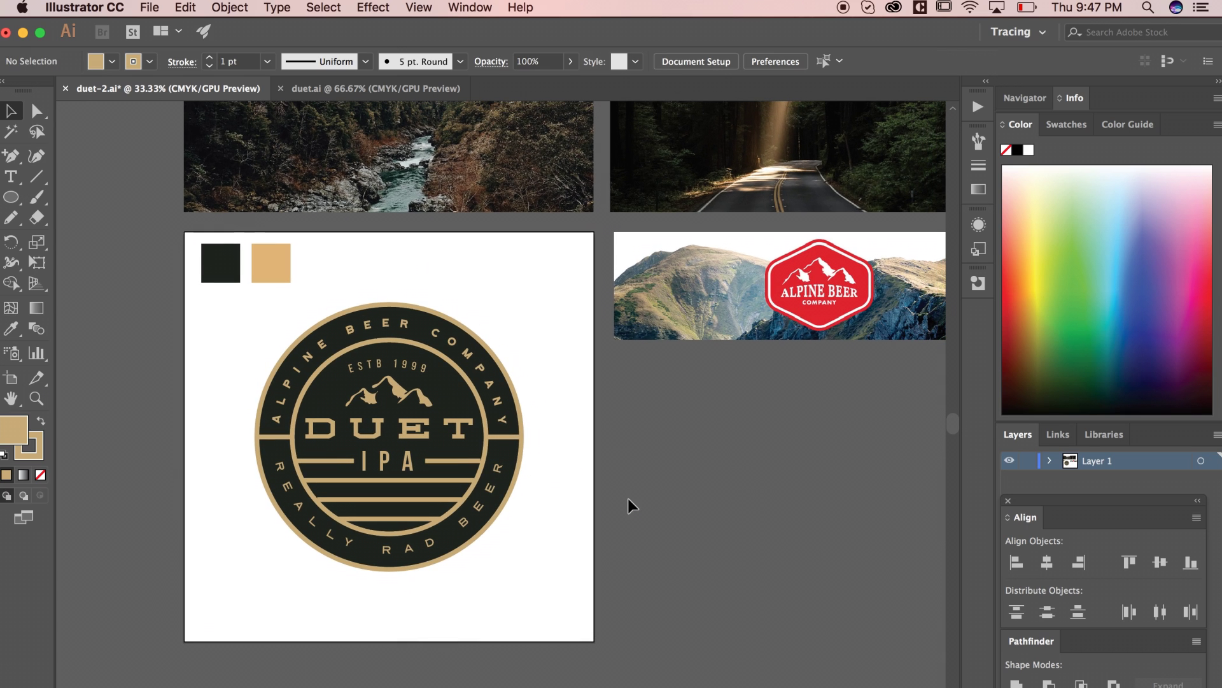